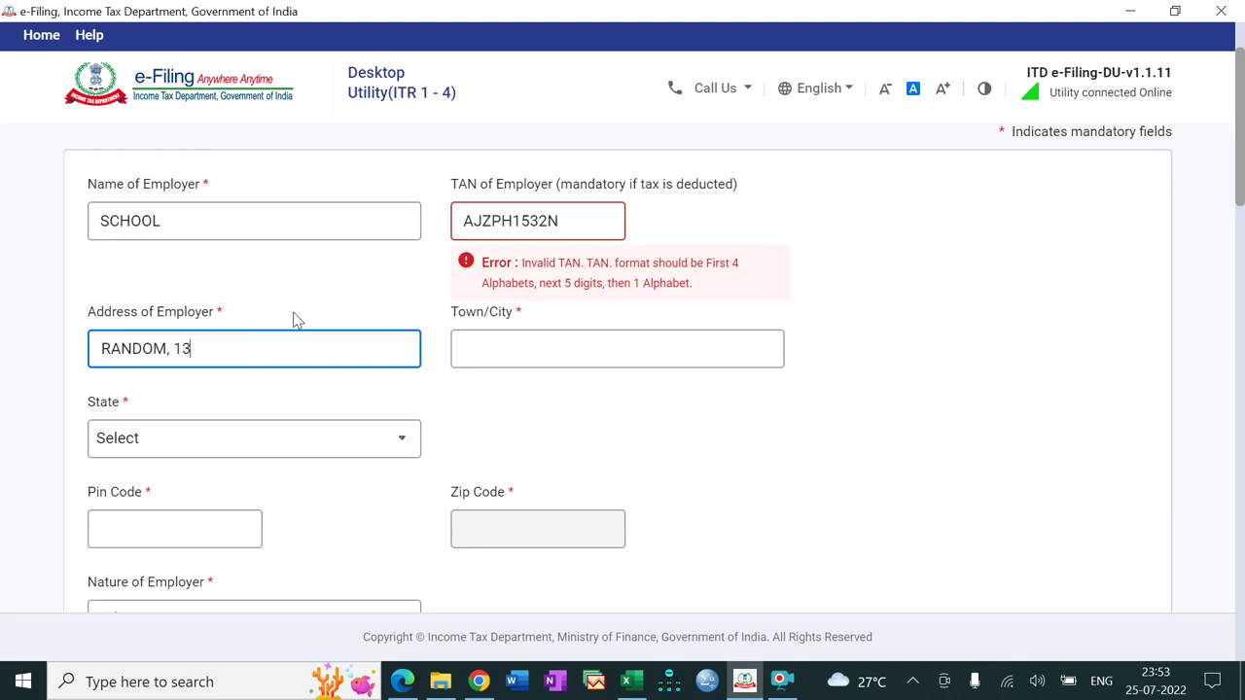
Step: Enter the employer's town as 'NEW DEL' and choose state 09-Delhi
left_click(501, 351)
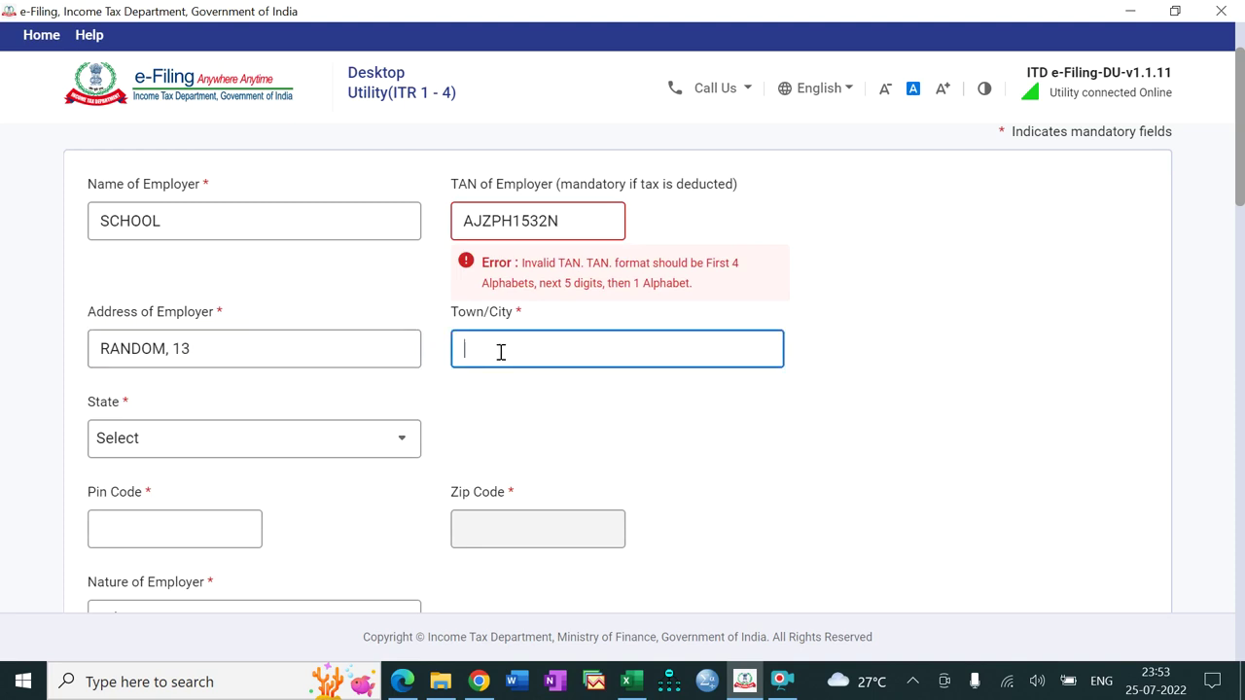
type("NEW DELHI")
left_click(358, 451)
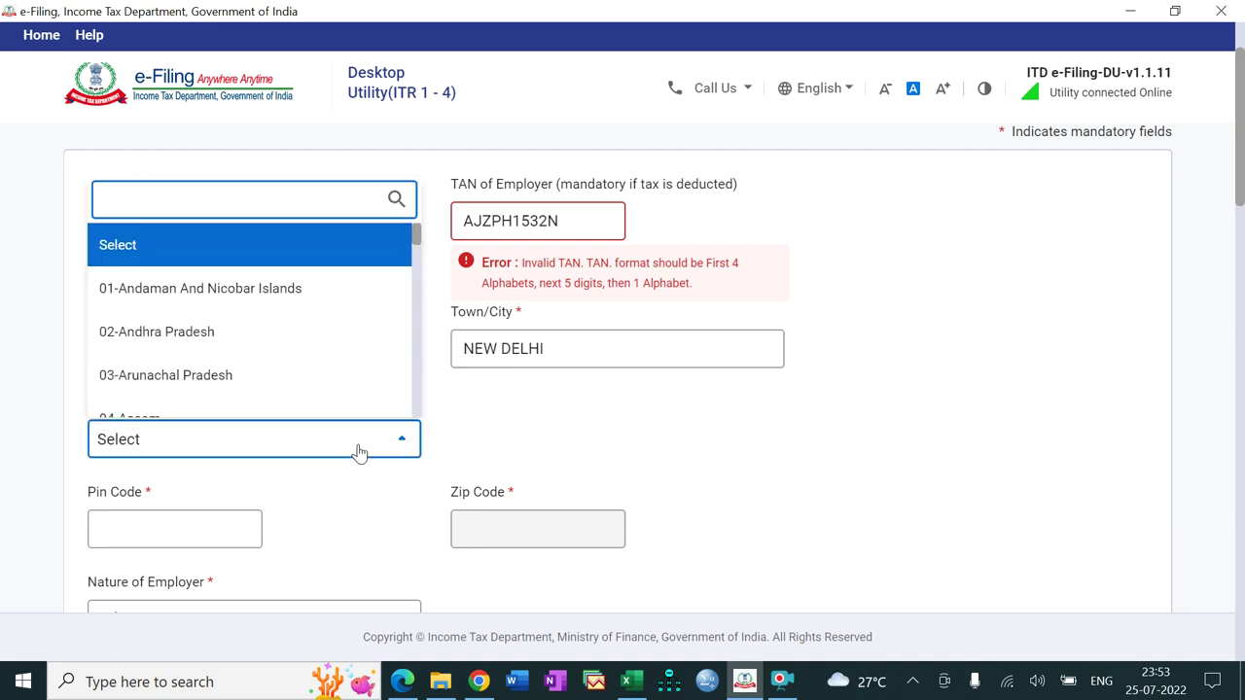
type("DE")
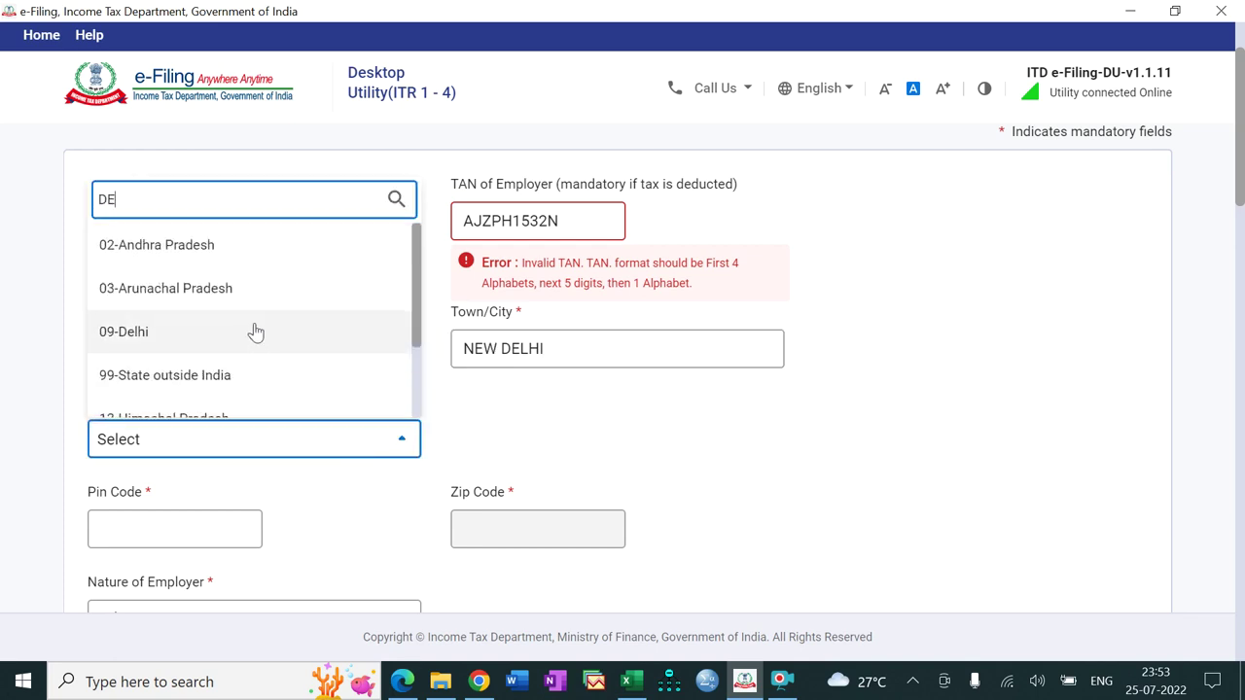
left_click(255, 332)
Step: Fill in the employer's PIN code and set Nature of Employer to Others
left_click(190, 529)
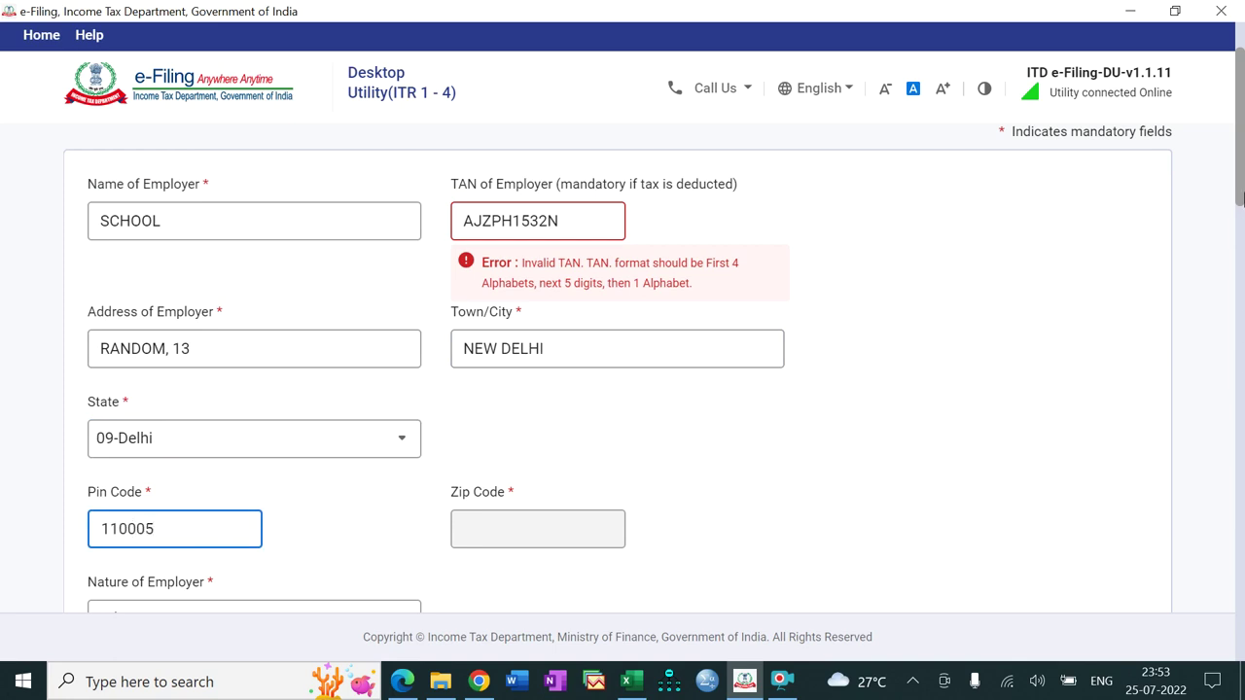
scroll(1241, 197, "down", 3)
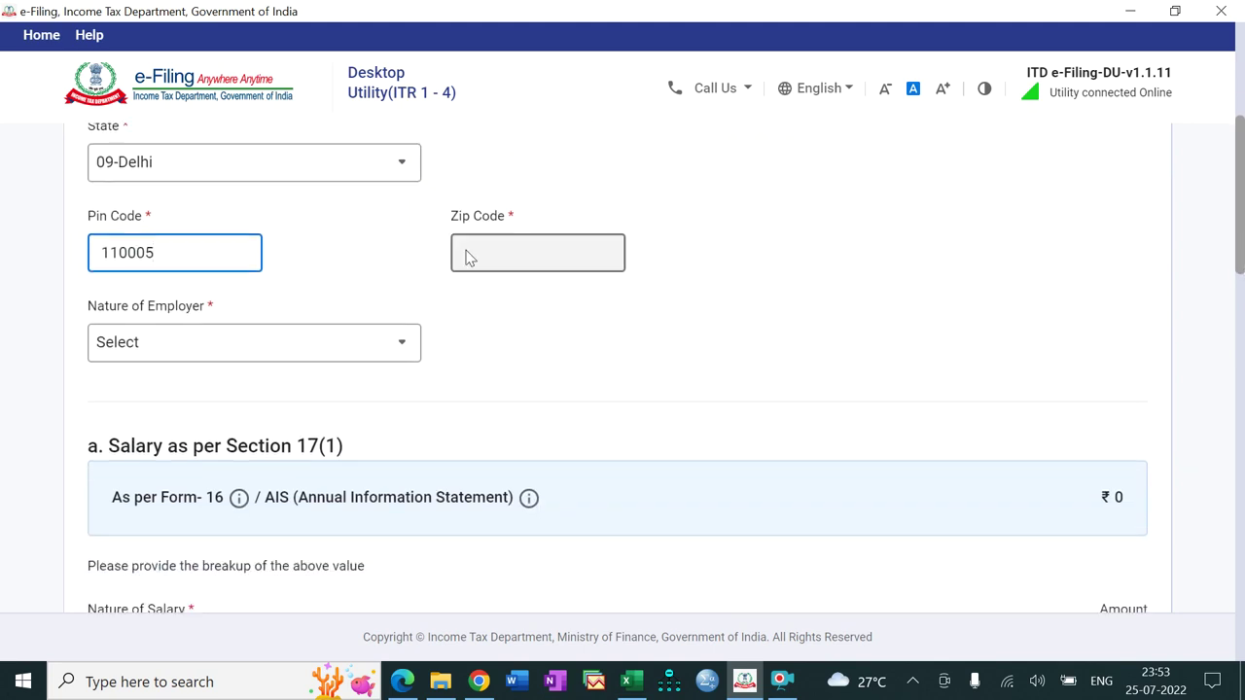
left_click(331, 348)
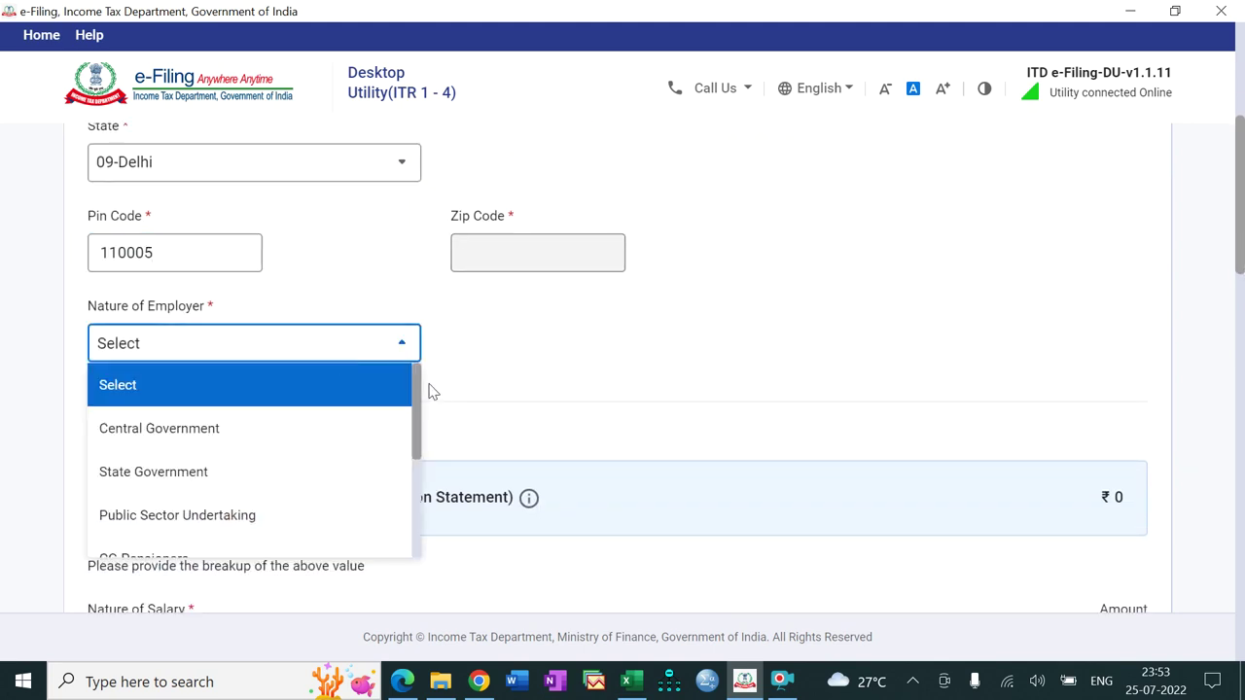
left_click_drag(419, 416, 417, 515)
left_click(322, 535)
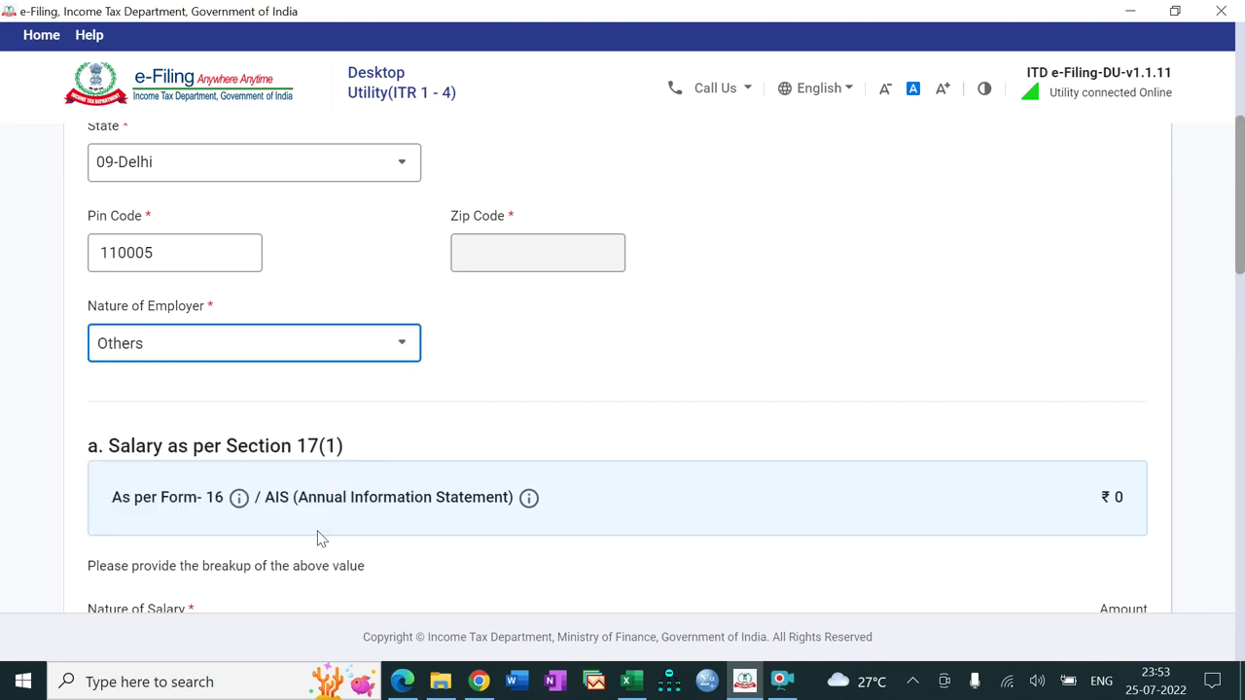
left_click_drag(1239, 258, 1239, 359)
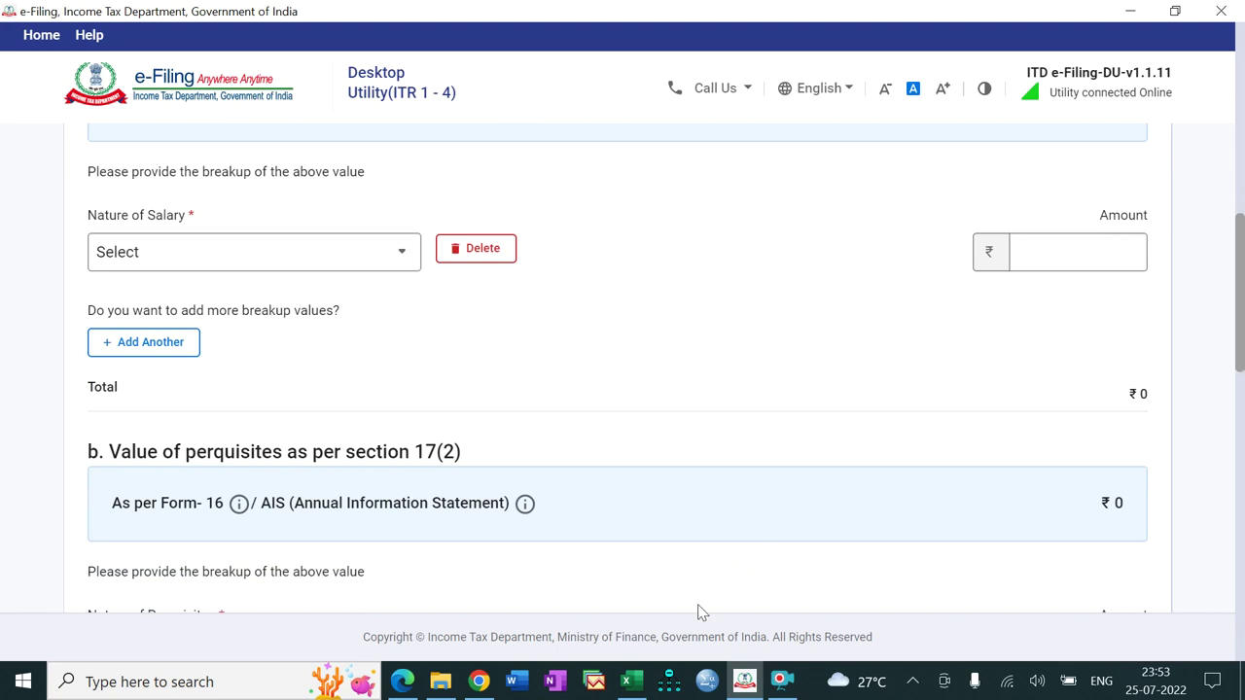
Step: Set the first salary breakup row to Basic salary of 5,22,809, checked against Excel
left_click(632, 682)
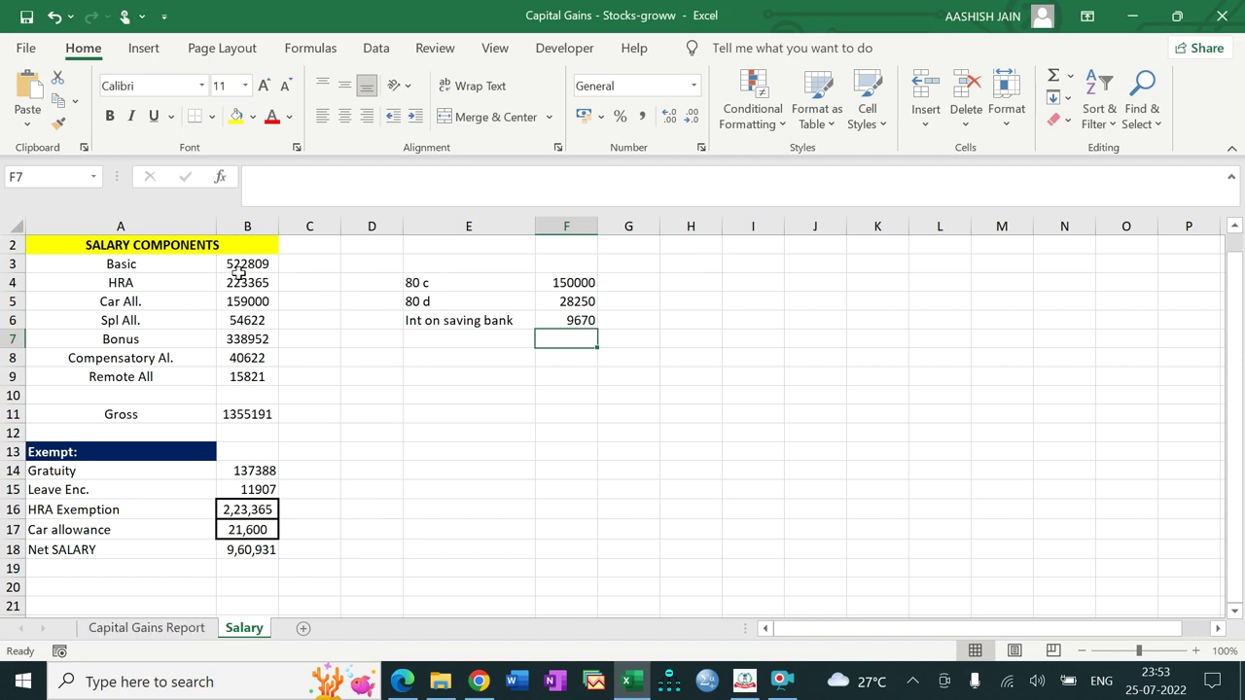
left_click(627, 683)
left_click(217, 261)
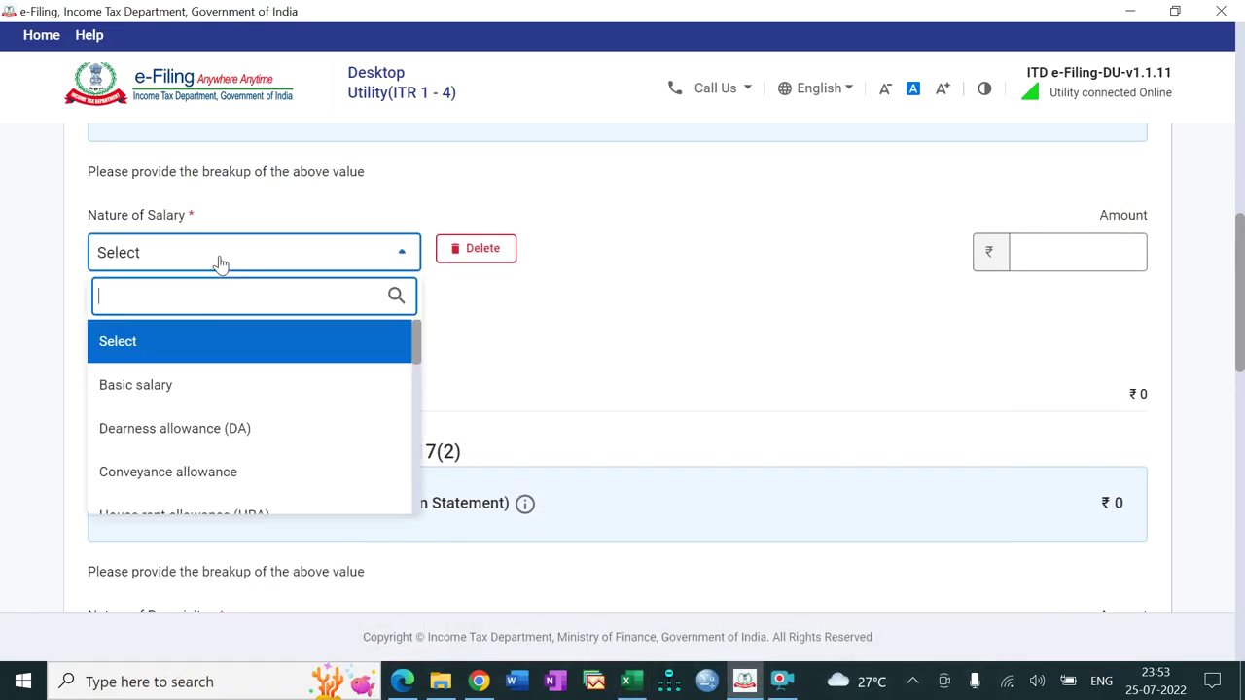
left_click(204, 387)
left_click(1082, 252)
left_click(1082, 252)
type("522809")
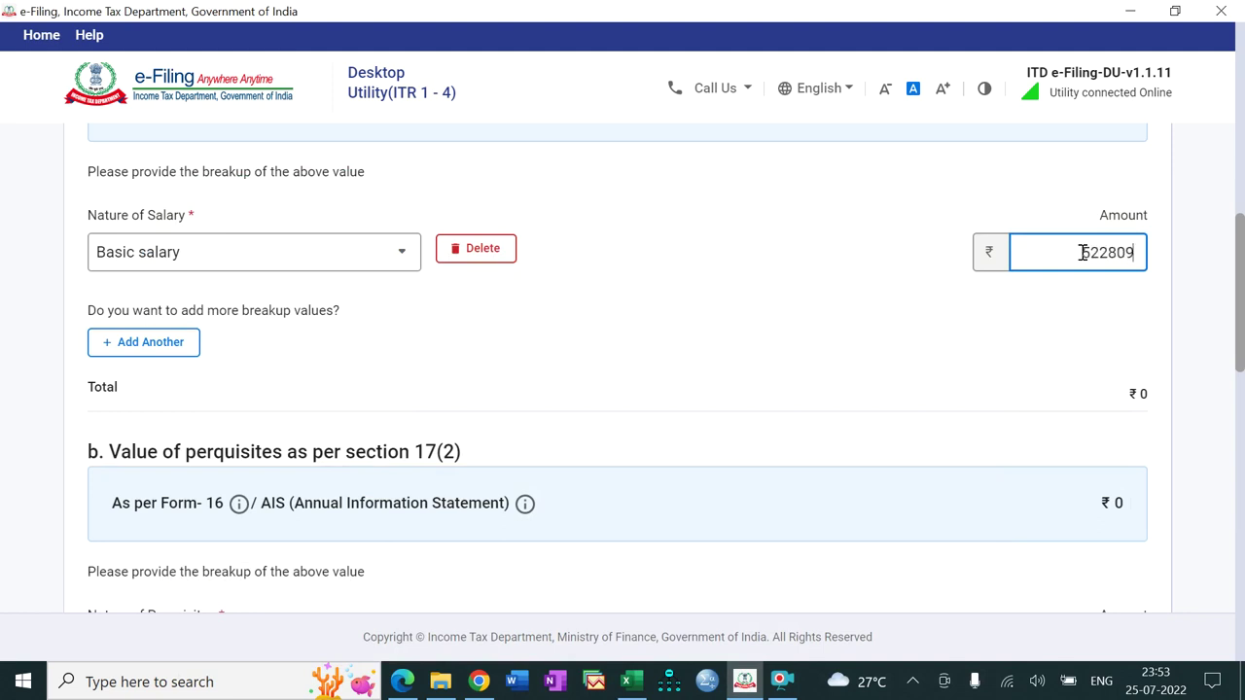
left_click(628, 683)
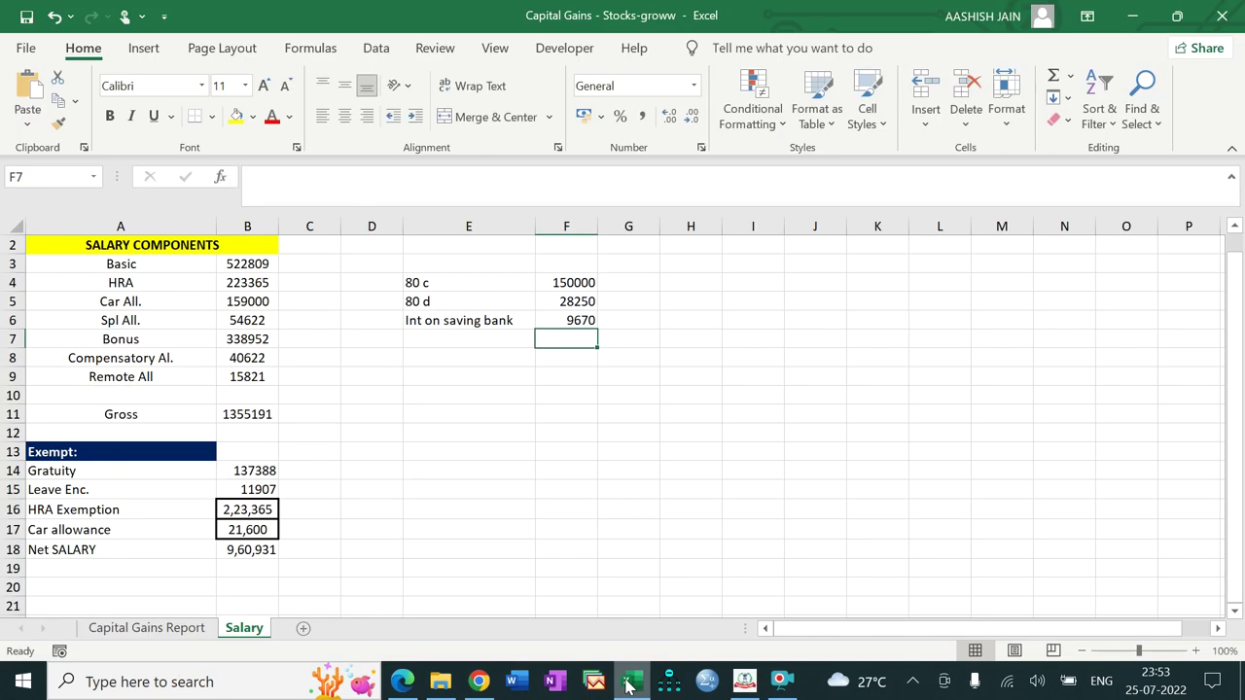
left_click(628, 685)
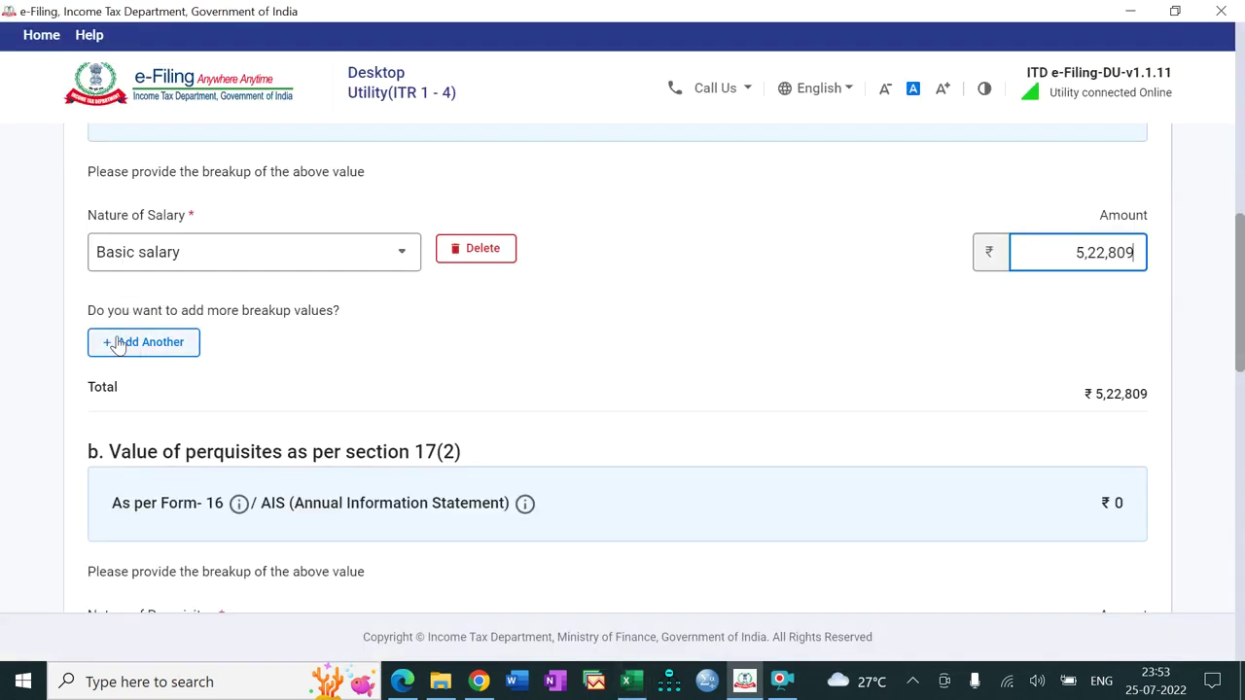
Step: Add a second row for House rent allowance (HRA) of 2,23,365, then a third row
left_click(117, 342)
left_click(379, 358)
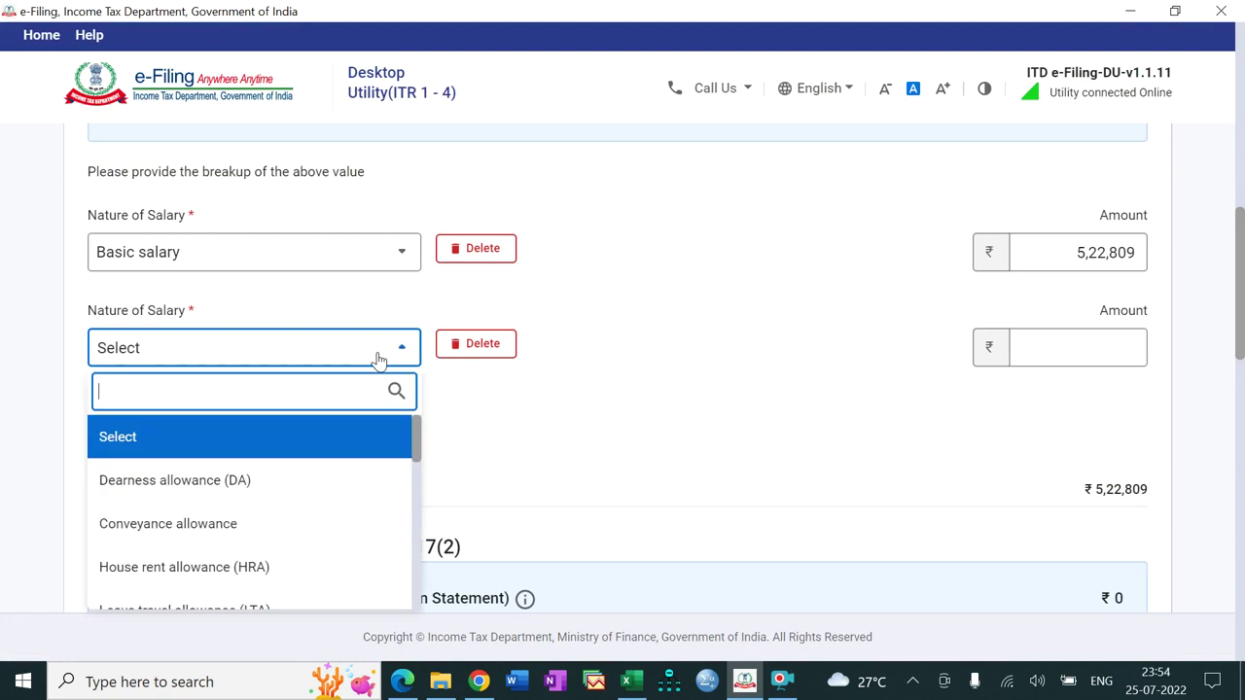
left_click(254, 565)
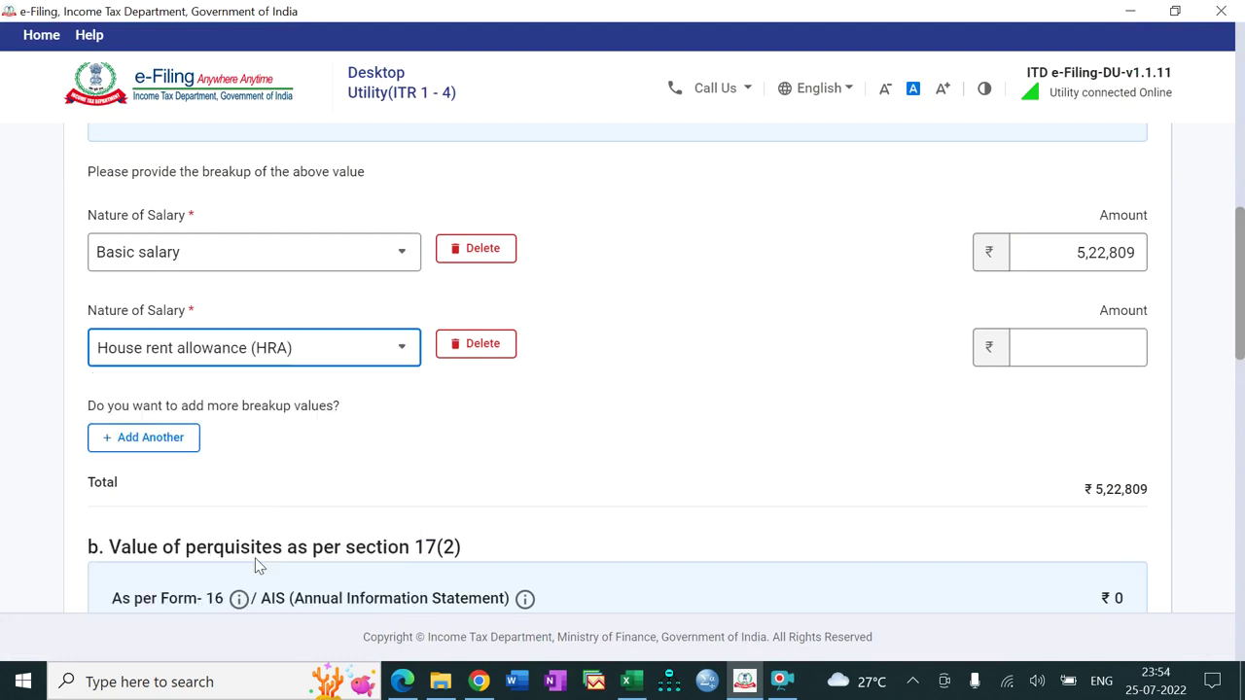
left_click(628, 684)
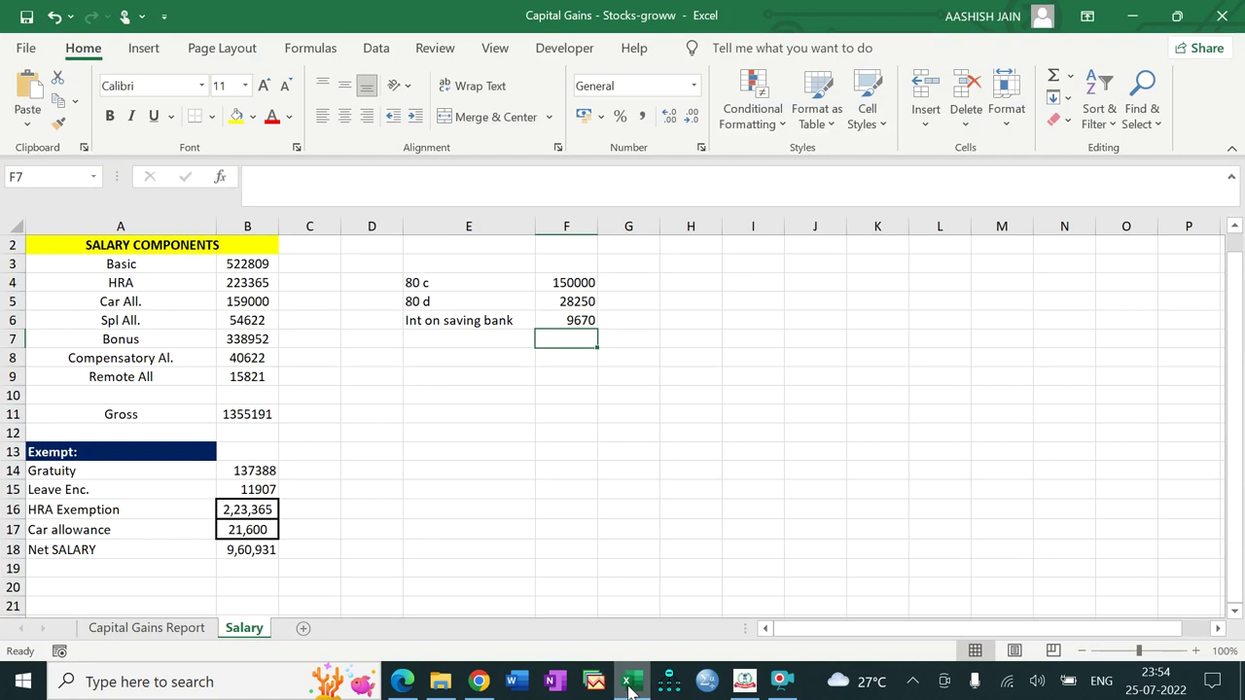
left_click(628, 684)
left_click(1033, 353)
type("223")
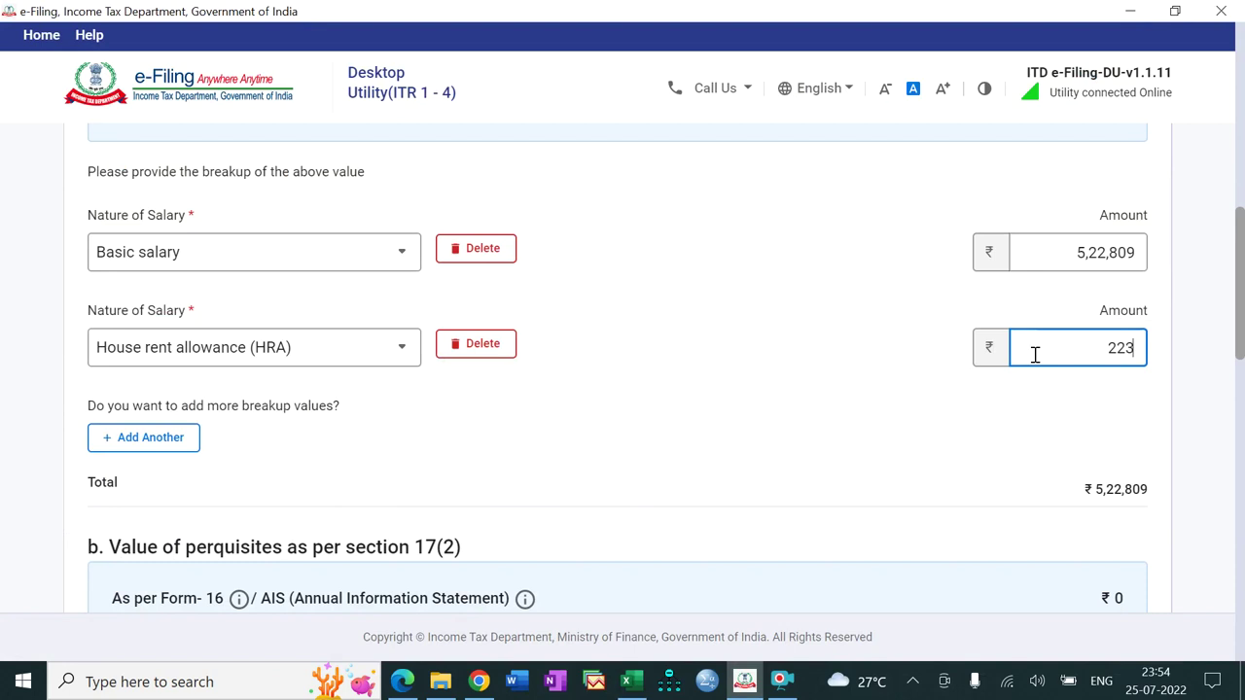
type("365")
left_click(630, 683)
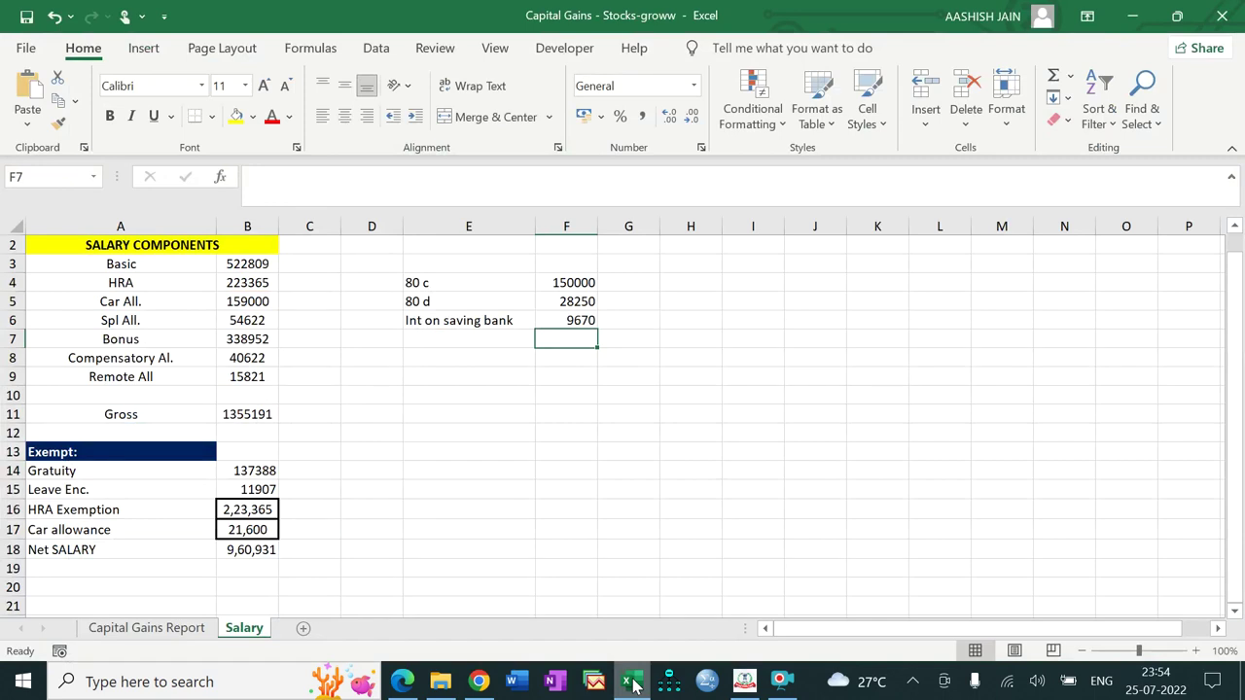
left_click(630, 682)
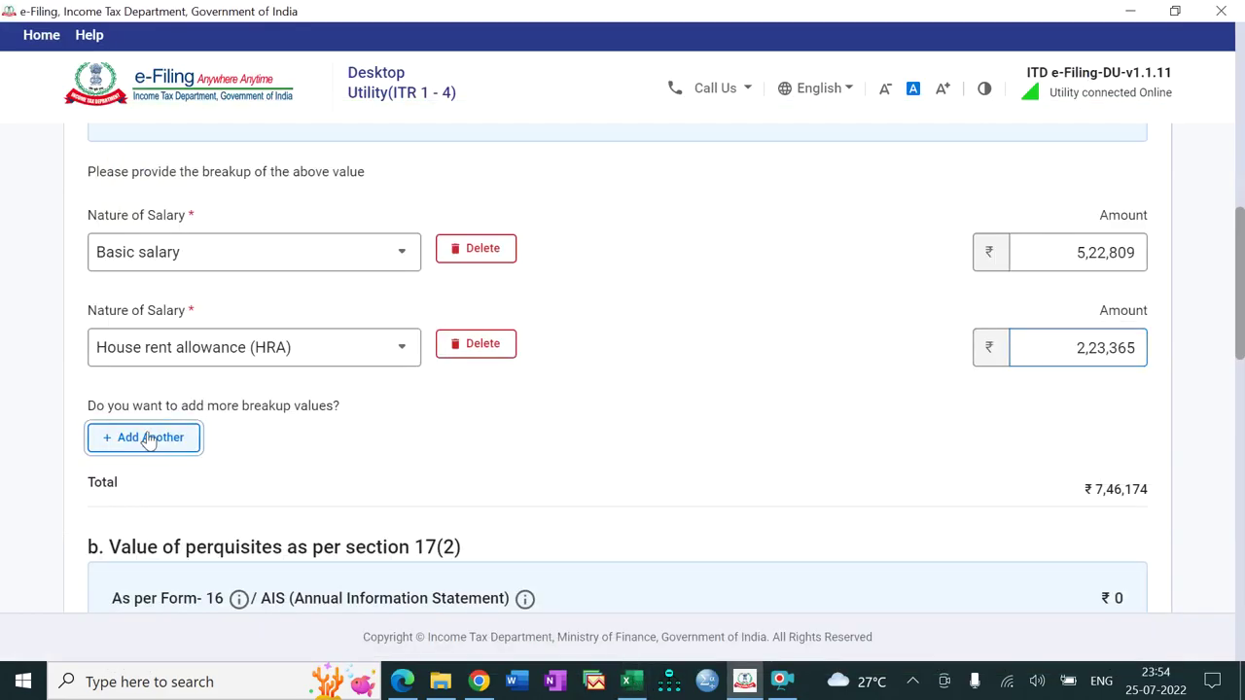
left_click(148, 439)
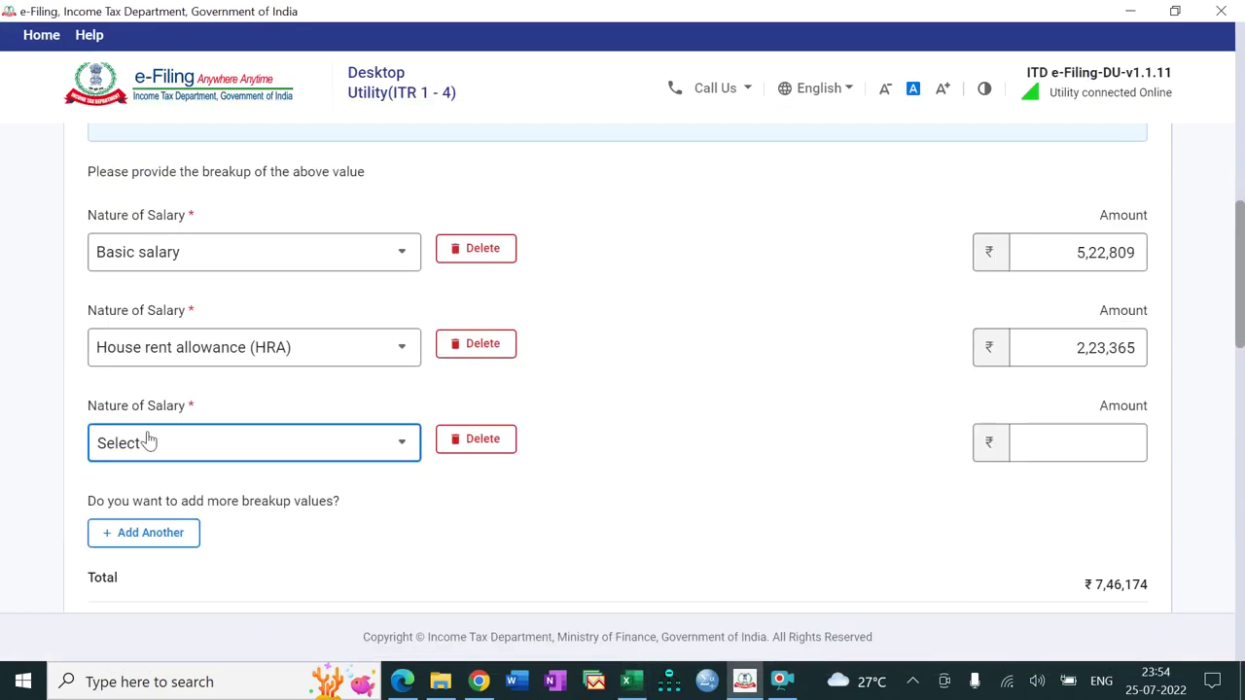
Step: Set the third breakup row to Other Allowance with amount 1,59,000
left_click(222, 454)
left_click_drag(416, 265, 405, 307)
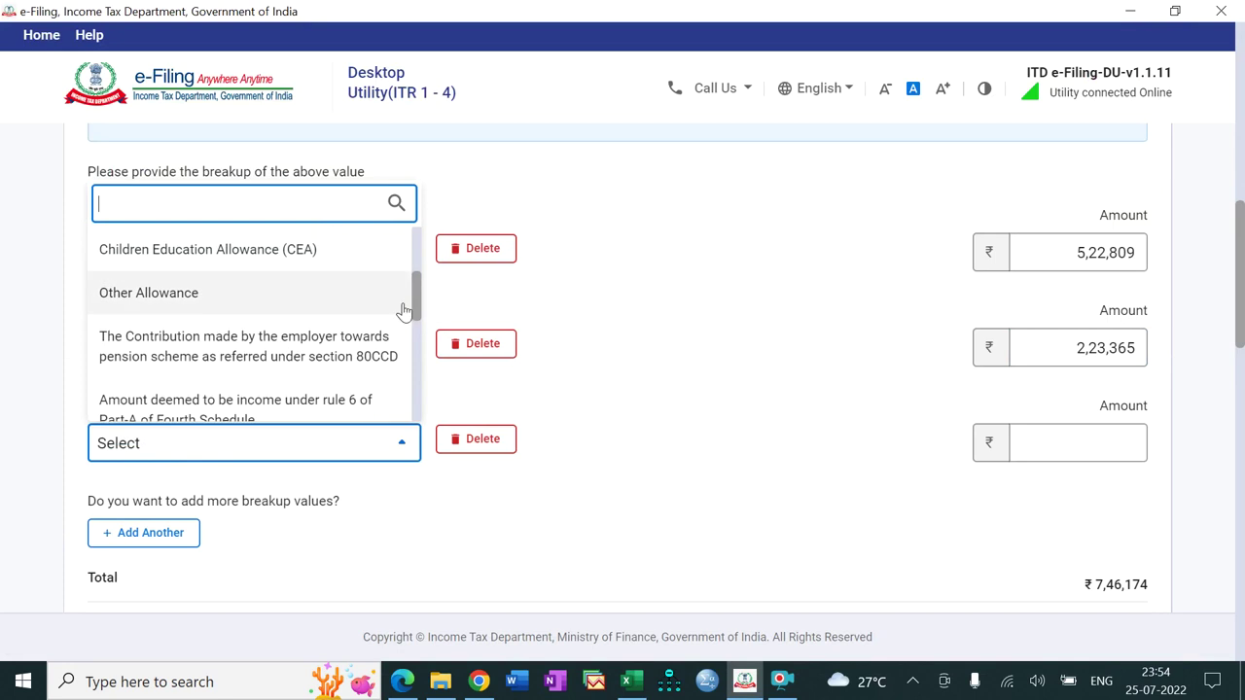
left_click(338, 309)
left_click(1083, 452)
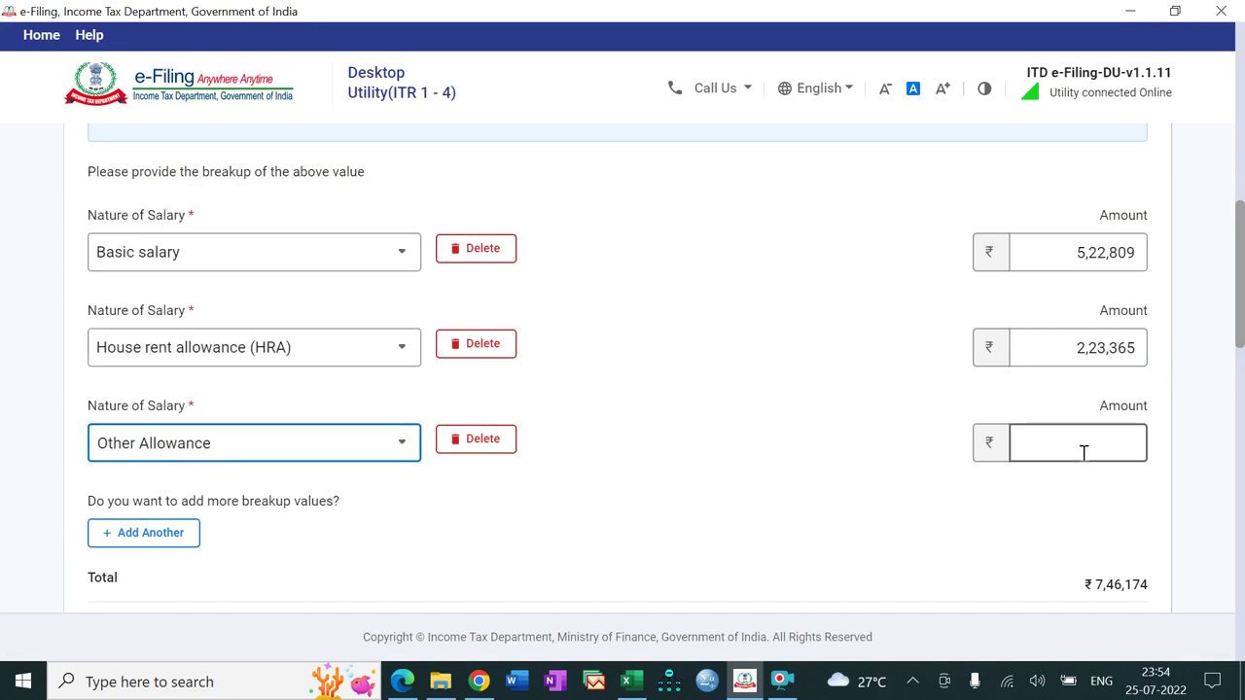
type("159000")
left_click(885, 520)
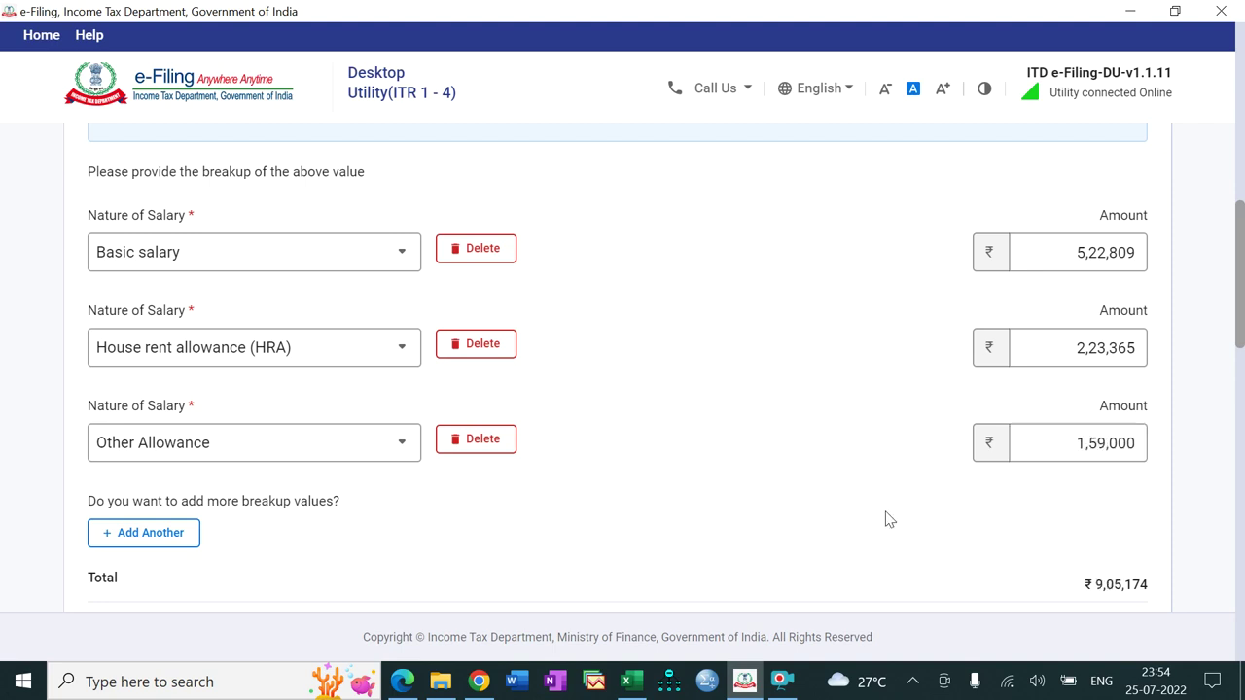
left_click(630, 681)
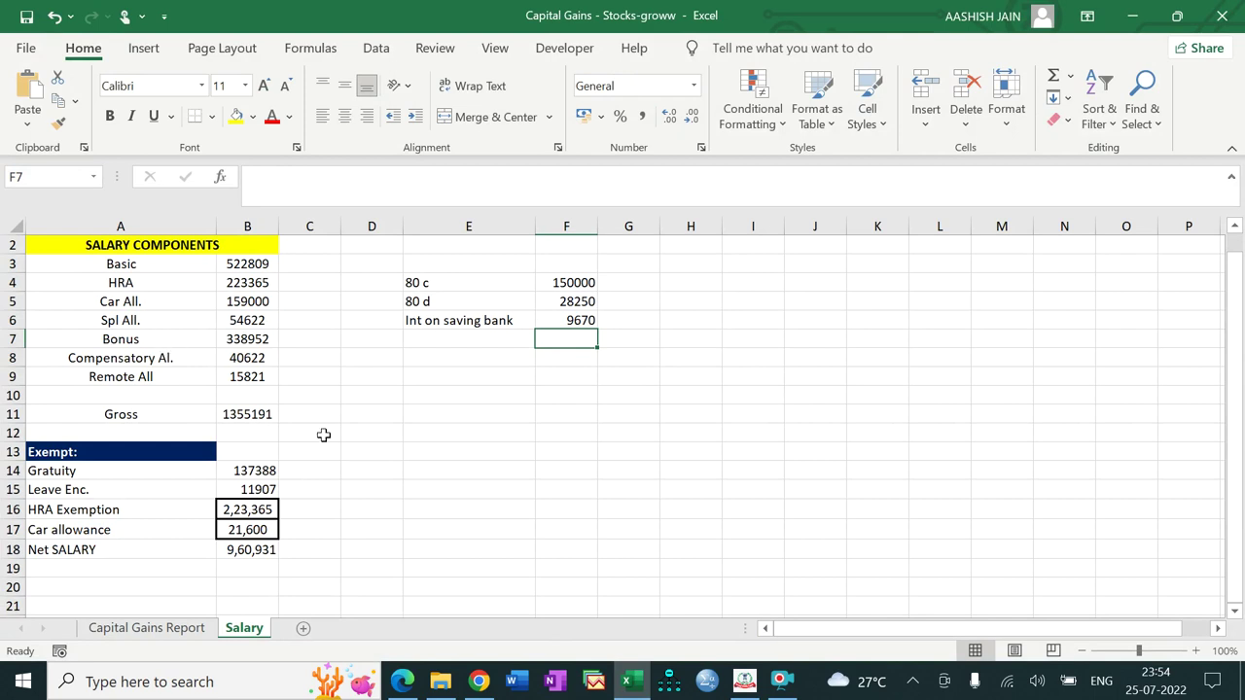
left_click(630, 681)
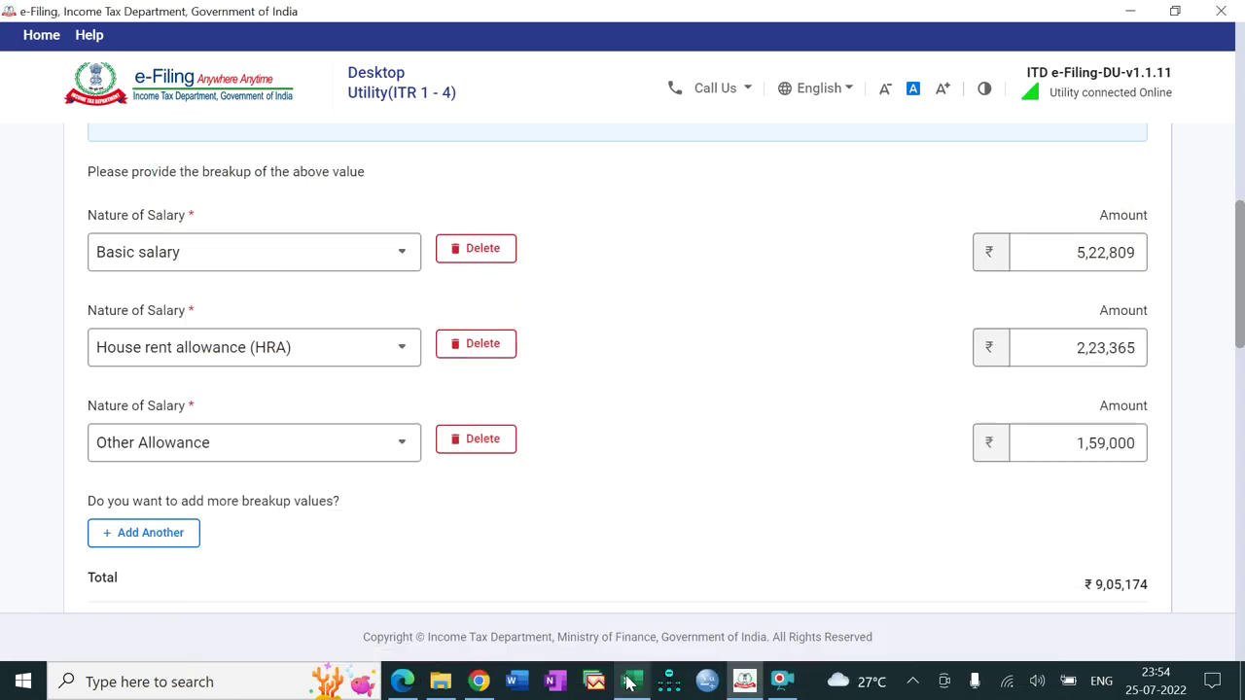
Step: Add a fourth row under Others for Special allowance of 54,622, then another row
left_click(165, 534)
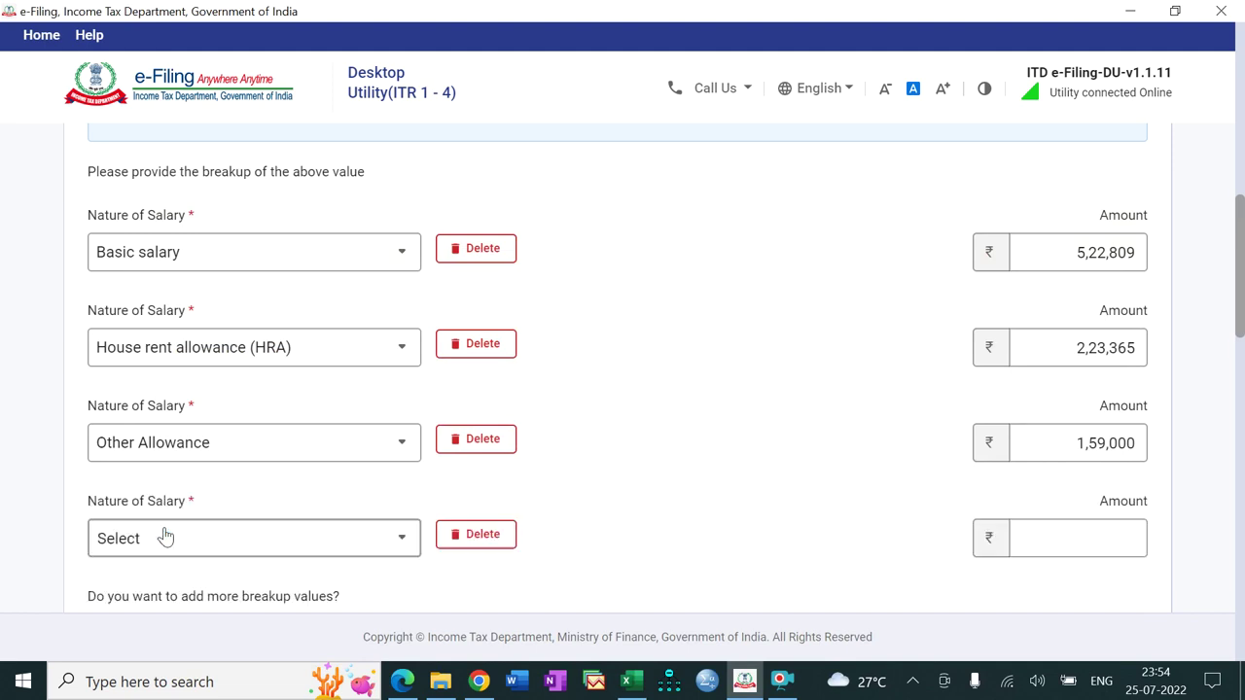
left_click(198, 542)
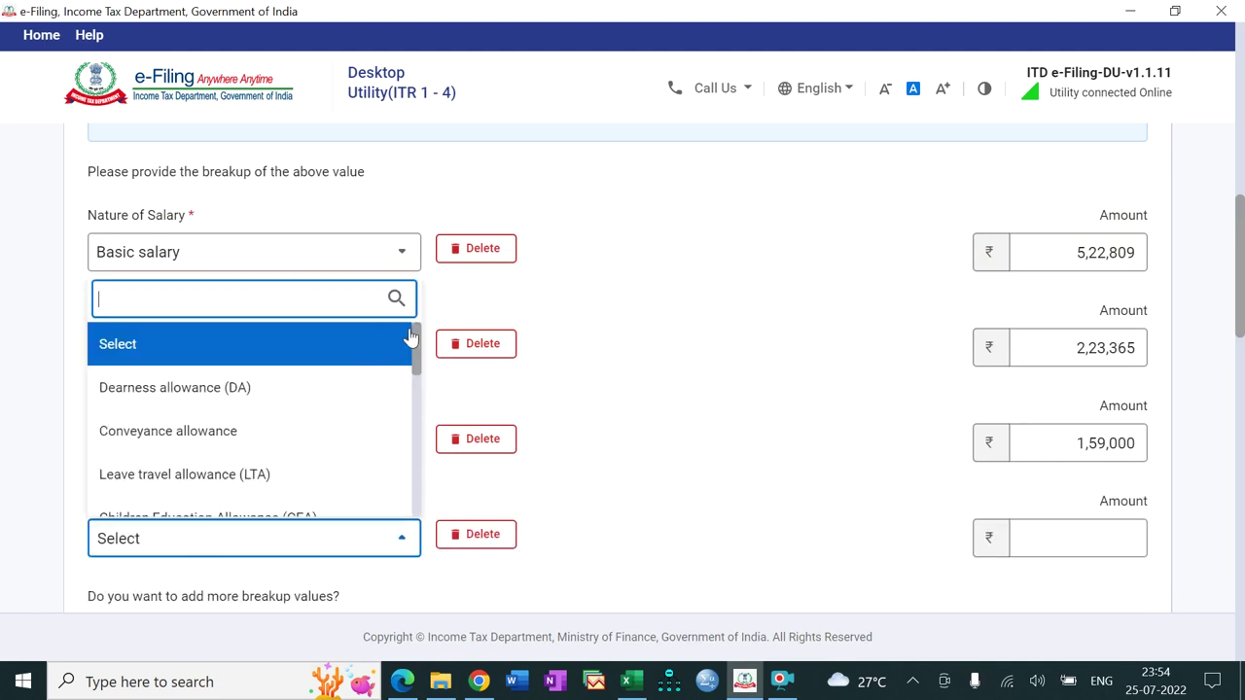
left_click_drag(416, 348, 412, 494)
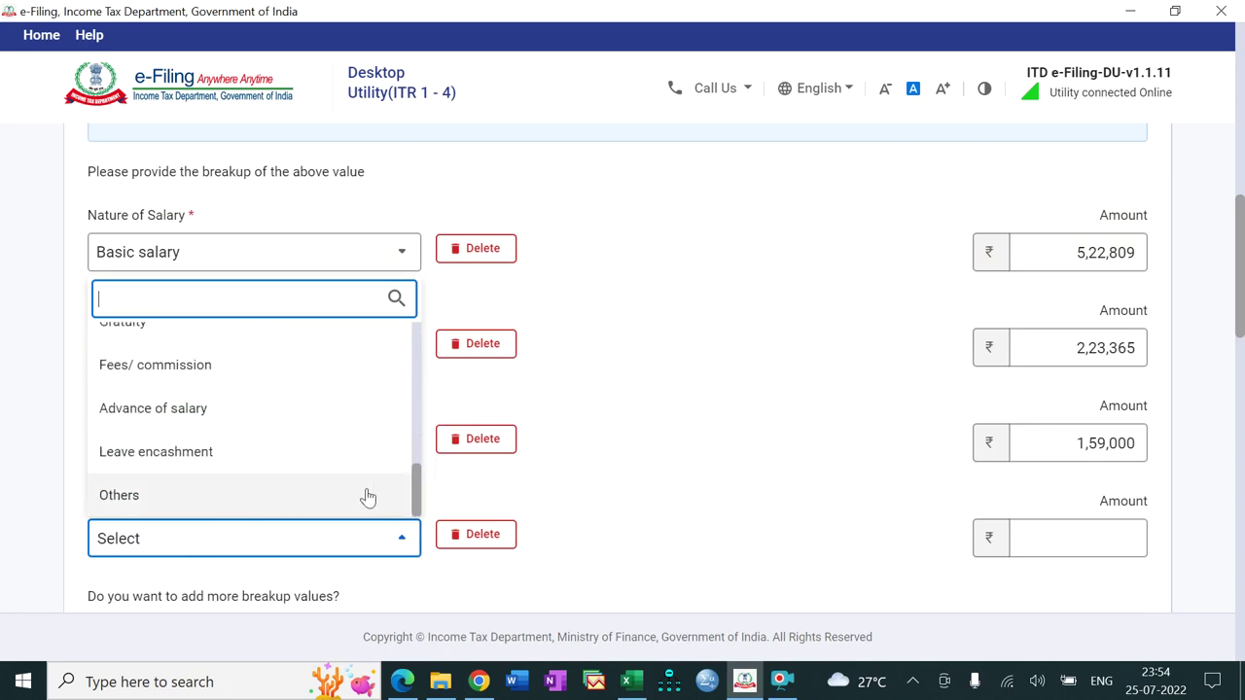
left_click(316, 494)
left_click(573, 552)
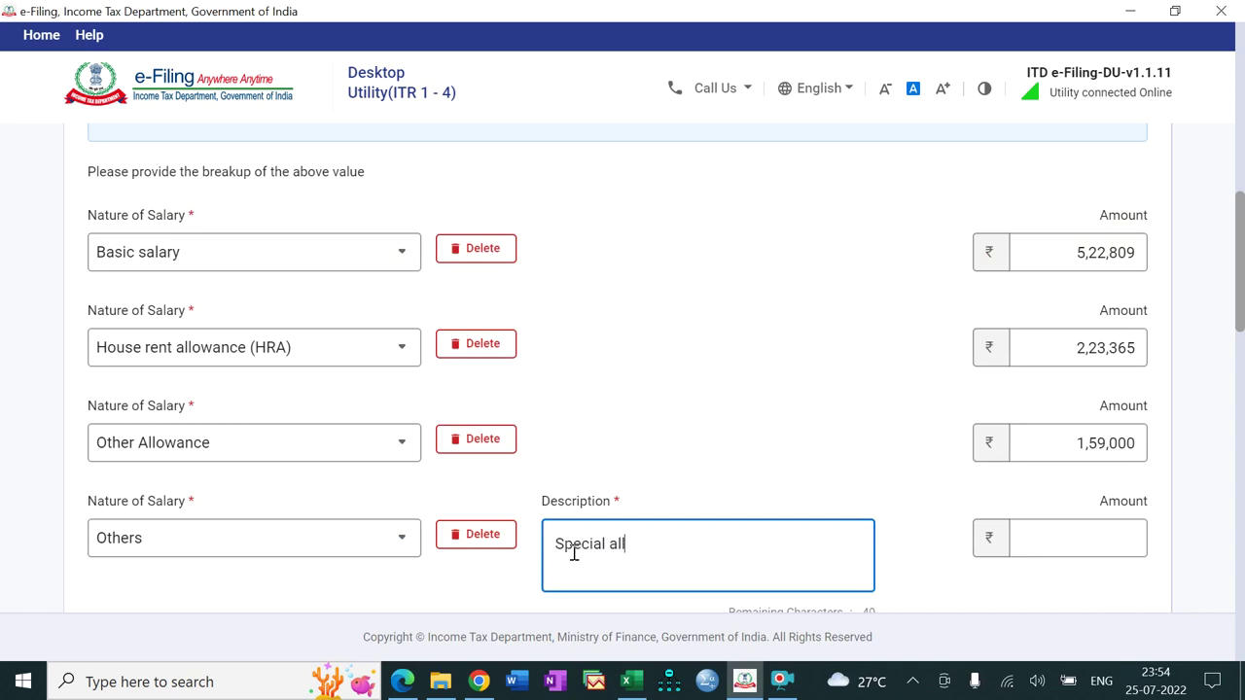
left_click(1116, 535)
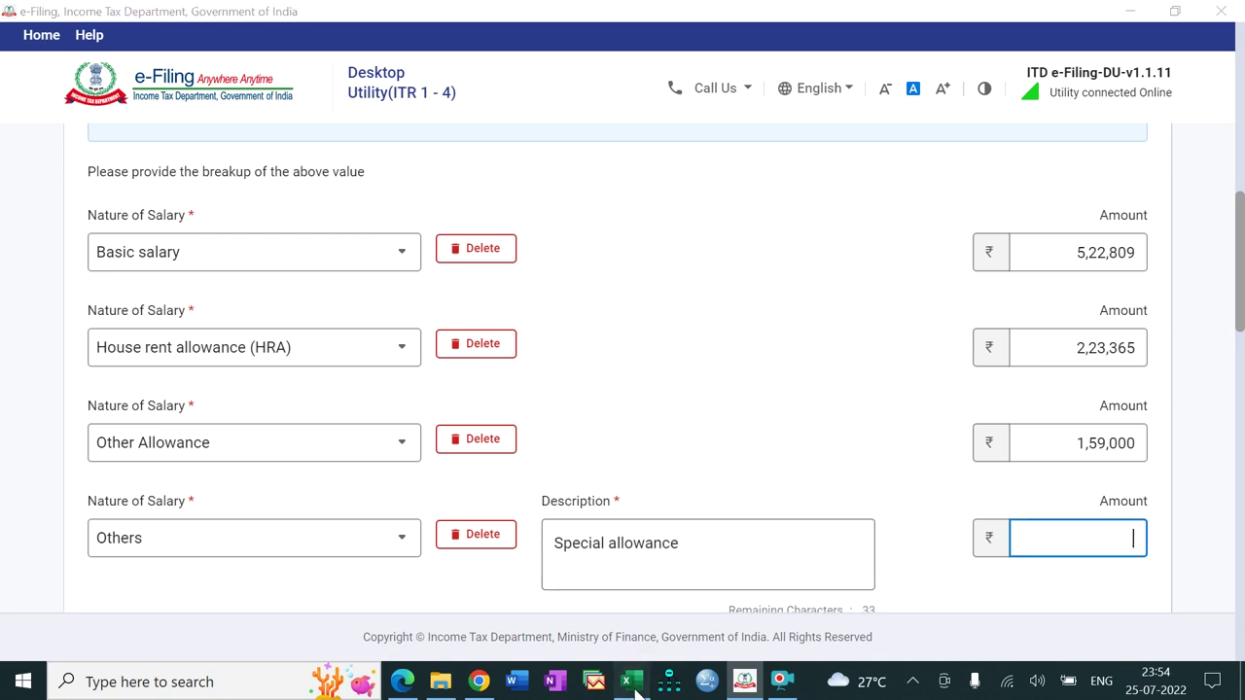
left_click(632, 681)
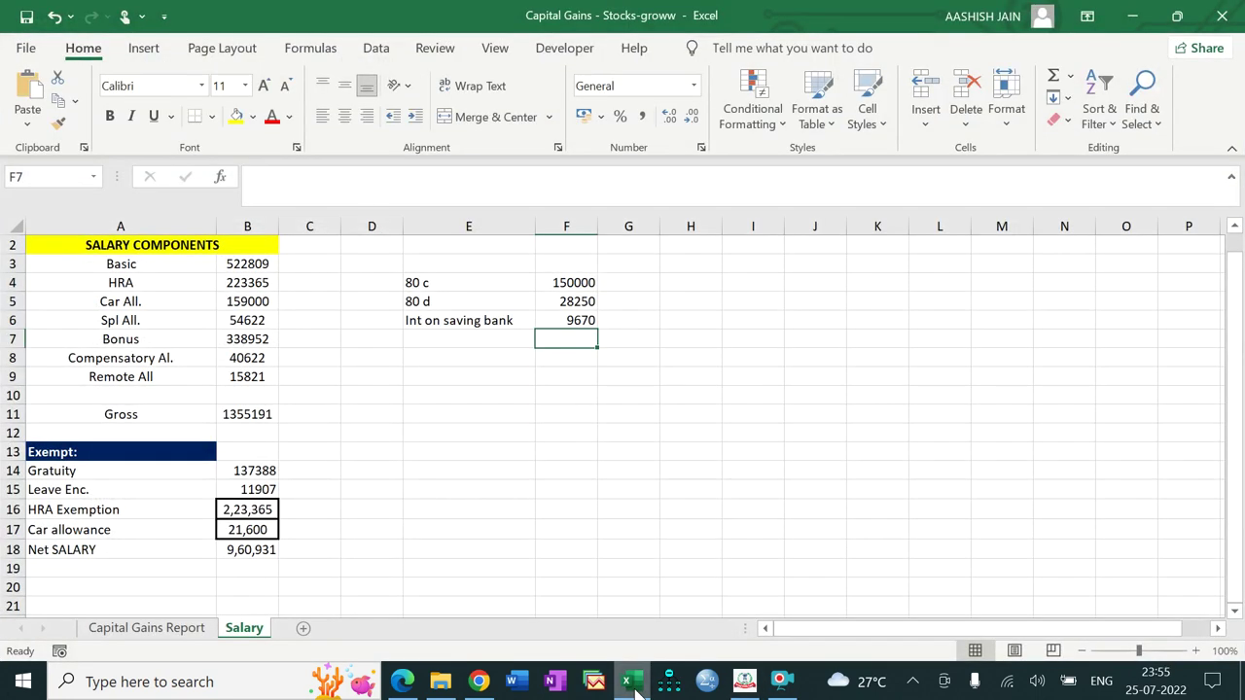
left_click(632, 684)
type("54622")
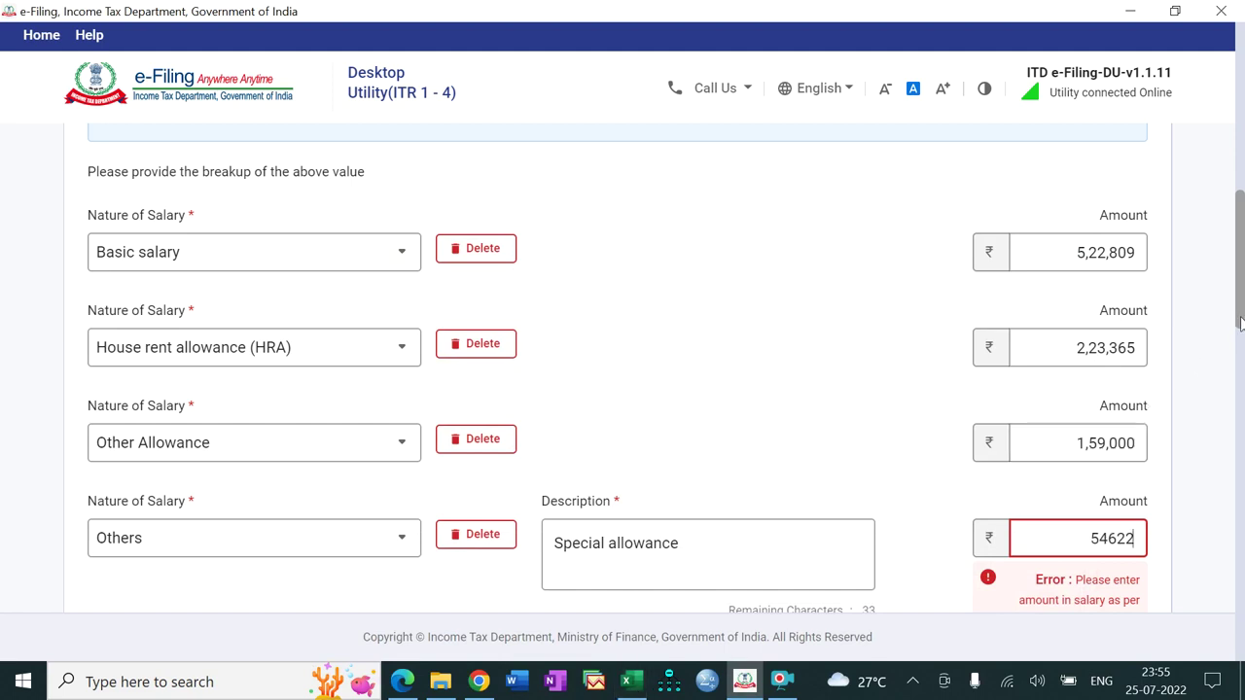
scroll(1242, 305, "down", 3)
left_click(632, 684)
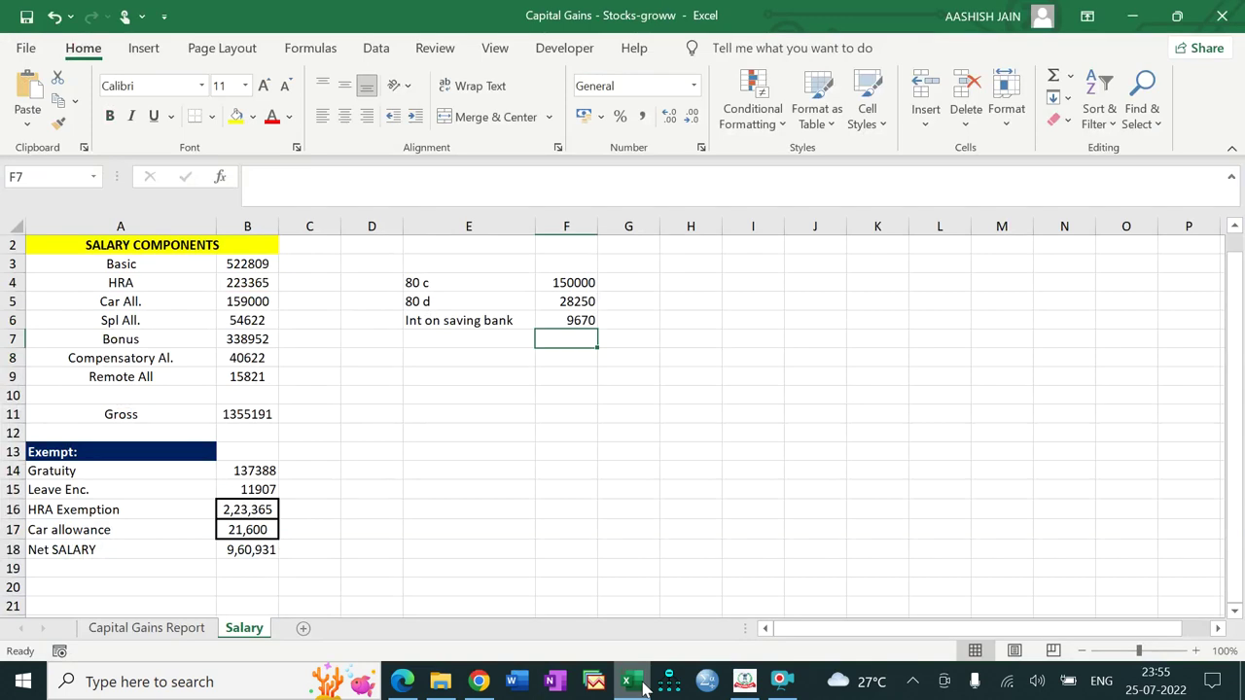
left_click(632, 684)
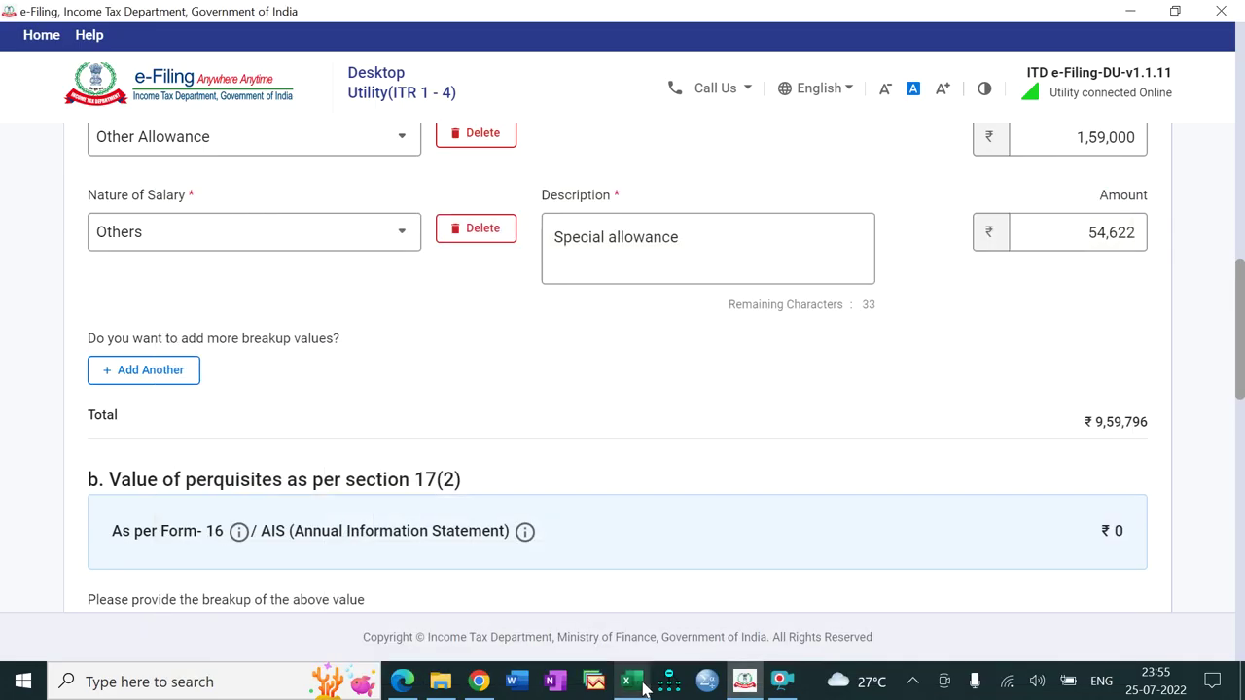
left_click(149, 371)
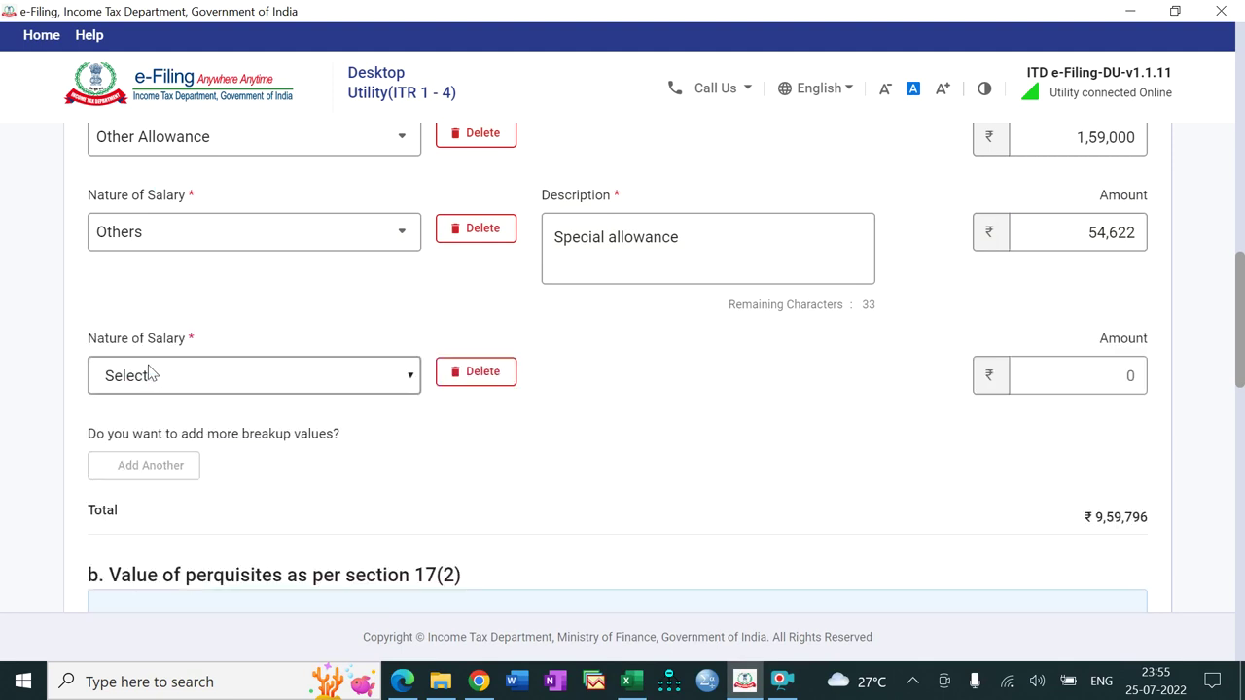
Step: Set the new row to Others, described as Bonus, with amount 3,38,952
left_click(350, 387)
left_click_drag(414, 472, 412, 610)
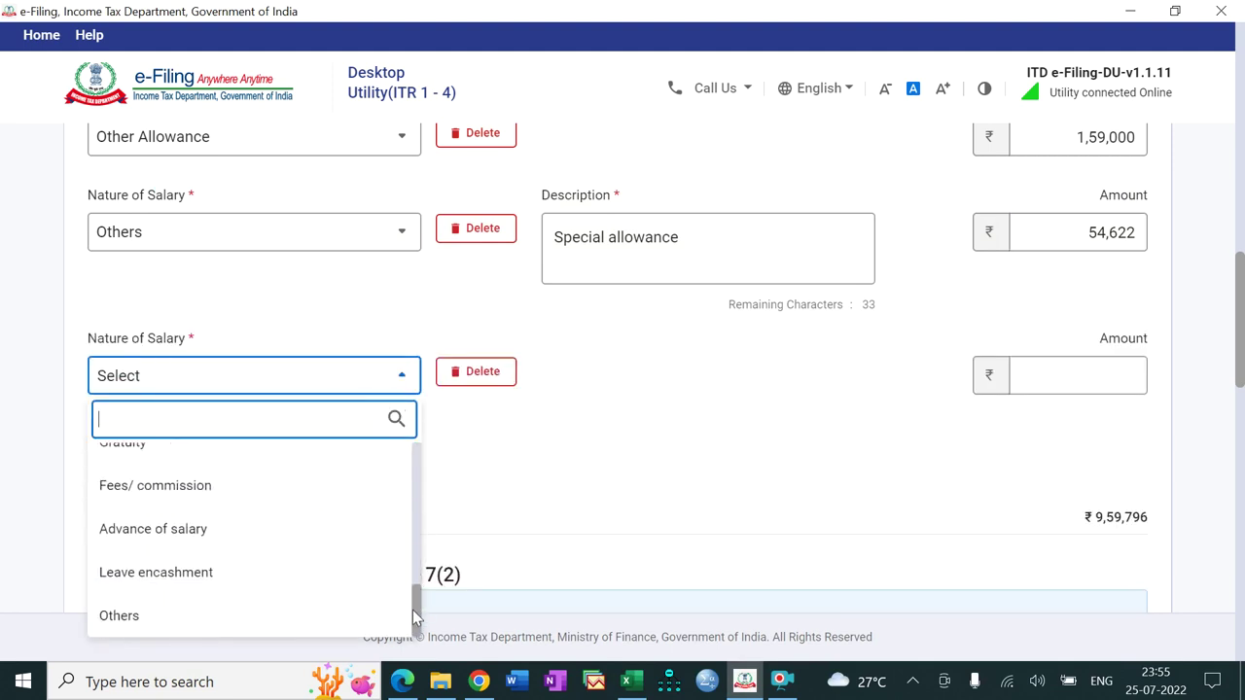
left_click(333, 620)
left_click(577, 385)
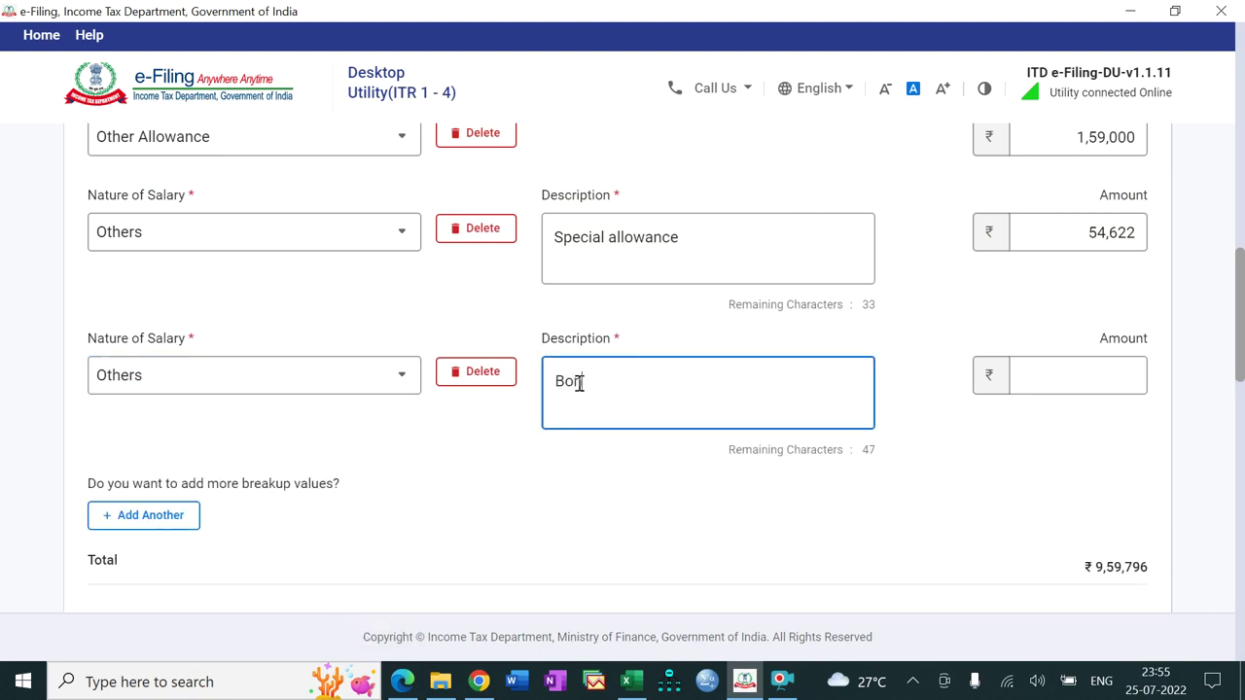
left_click(630, 680)
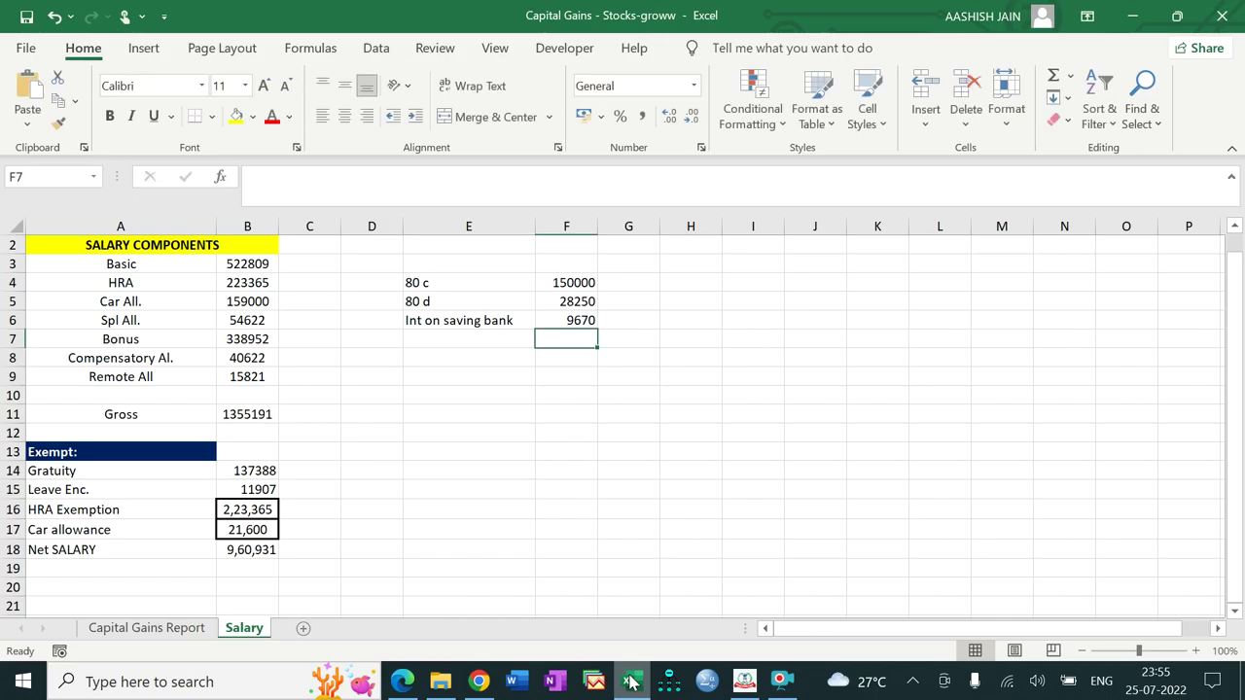
left_click(630, 681)
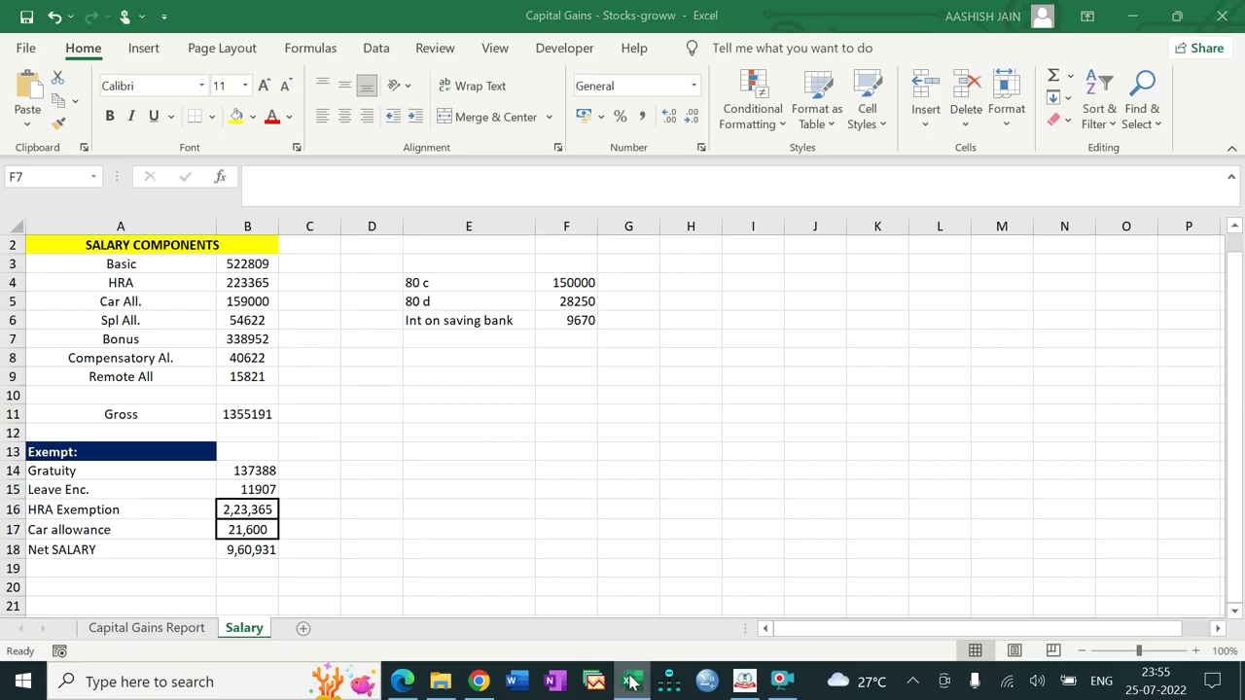
left_click(1075, 367)
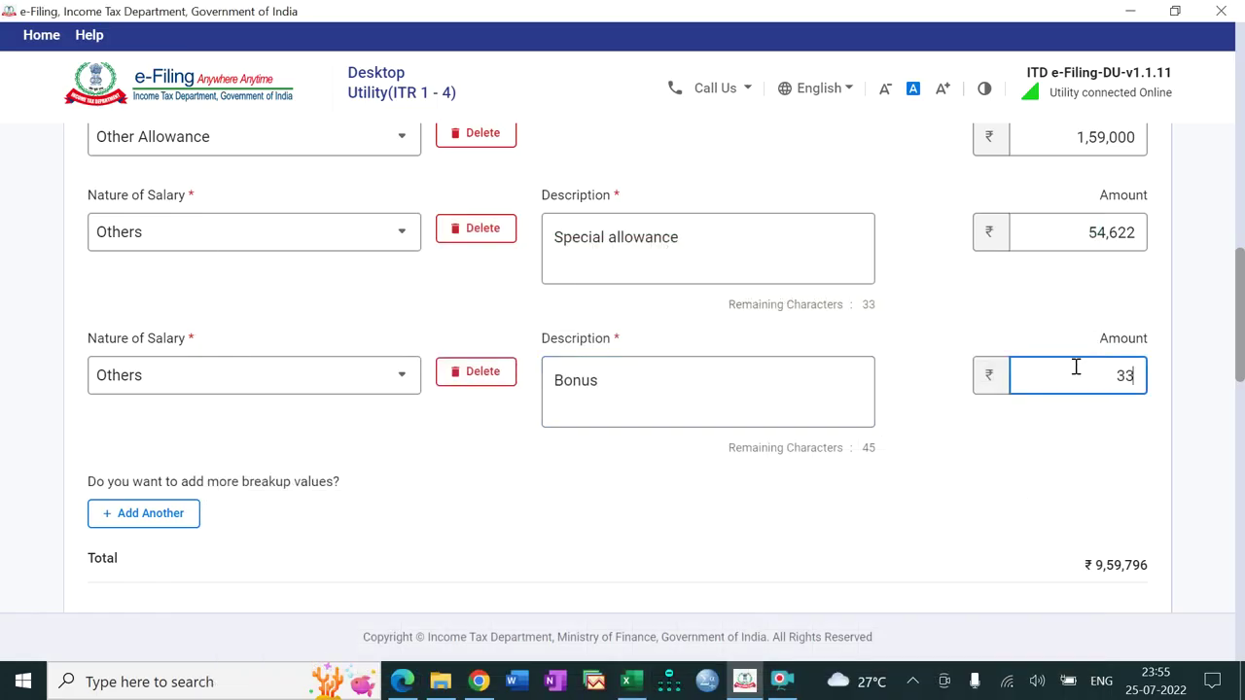
type("338952")
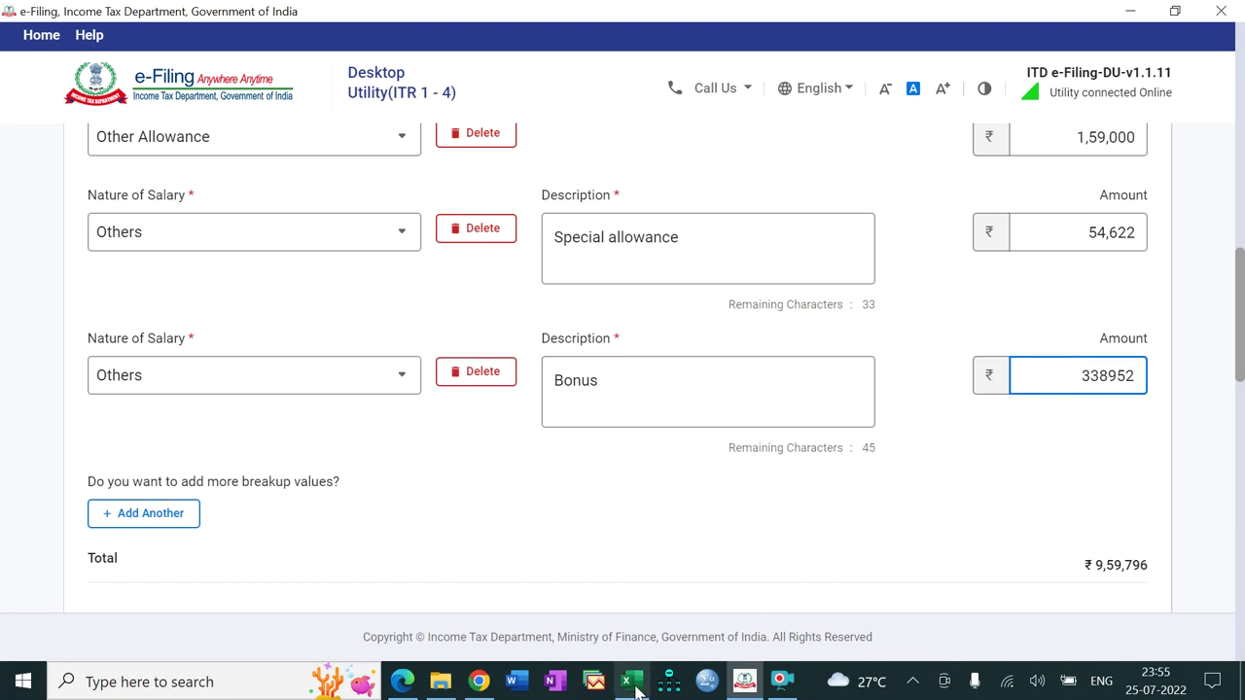
left_click(630, 681)
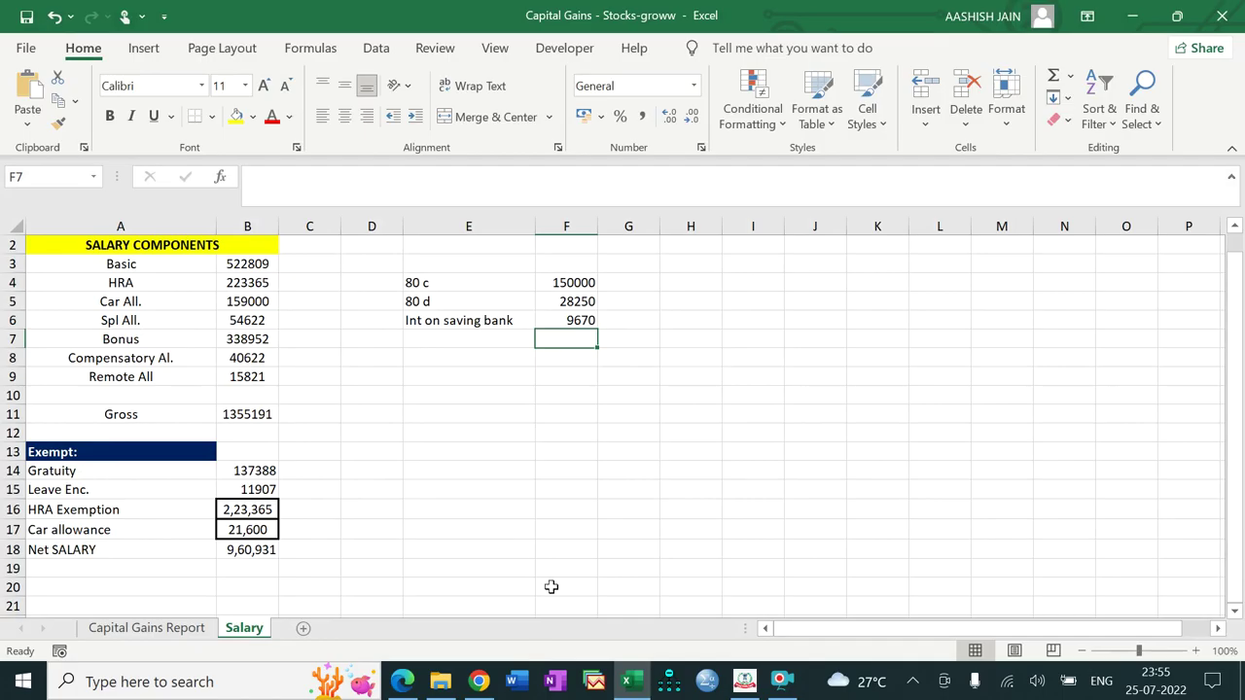
left_click(630, 681)
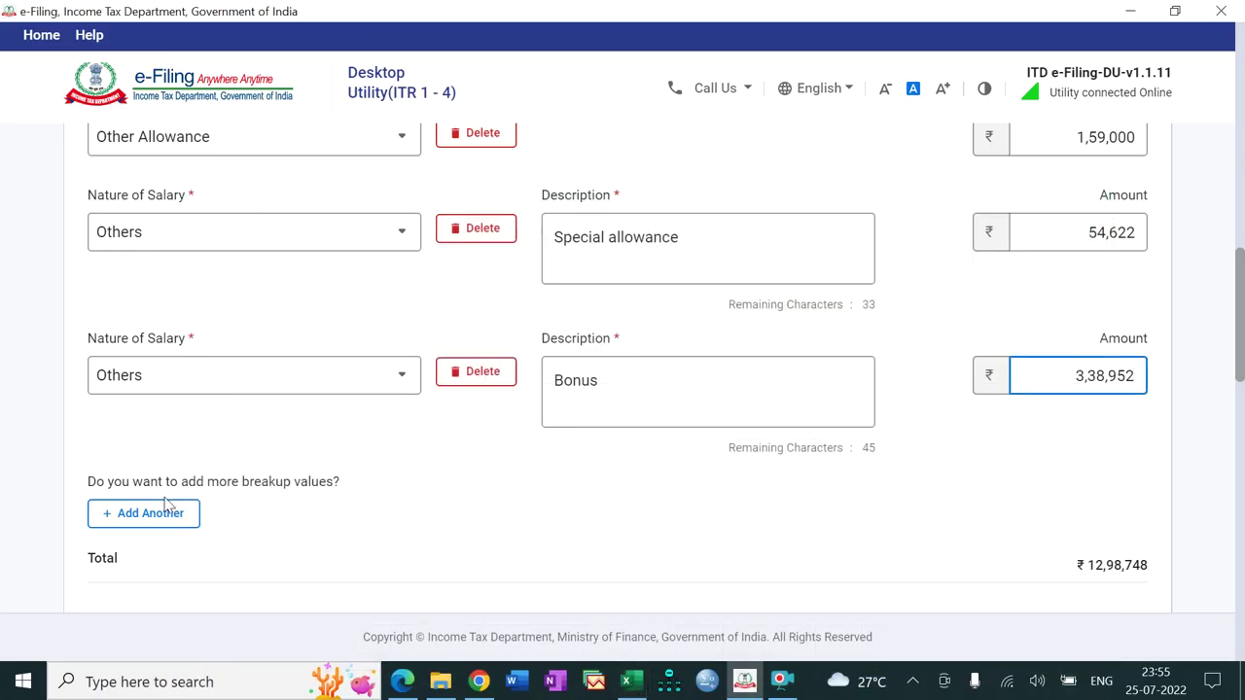
Step: Add a salary row under Others described as 'Compensatory allowance'
left_click(161, 512)
left_click(162, 525)
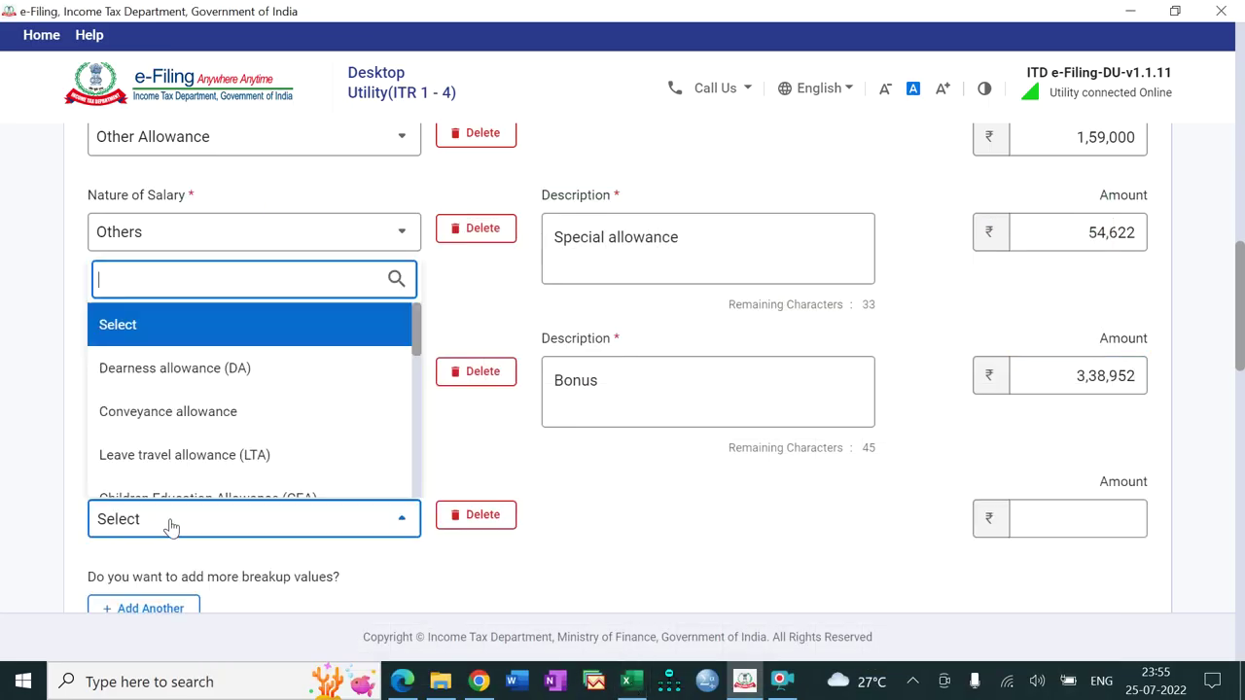
left_click_drag(417, 341, 415, 491)
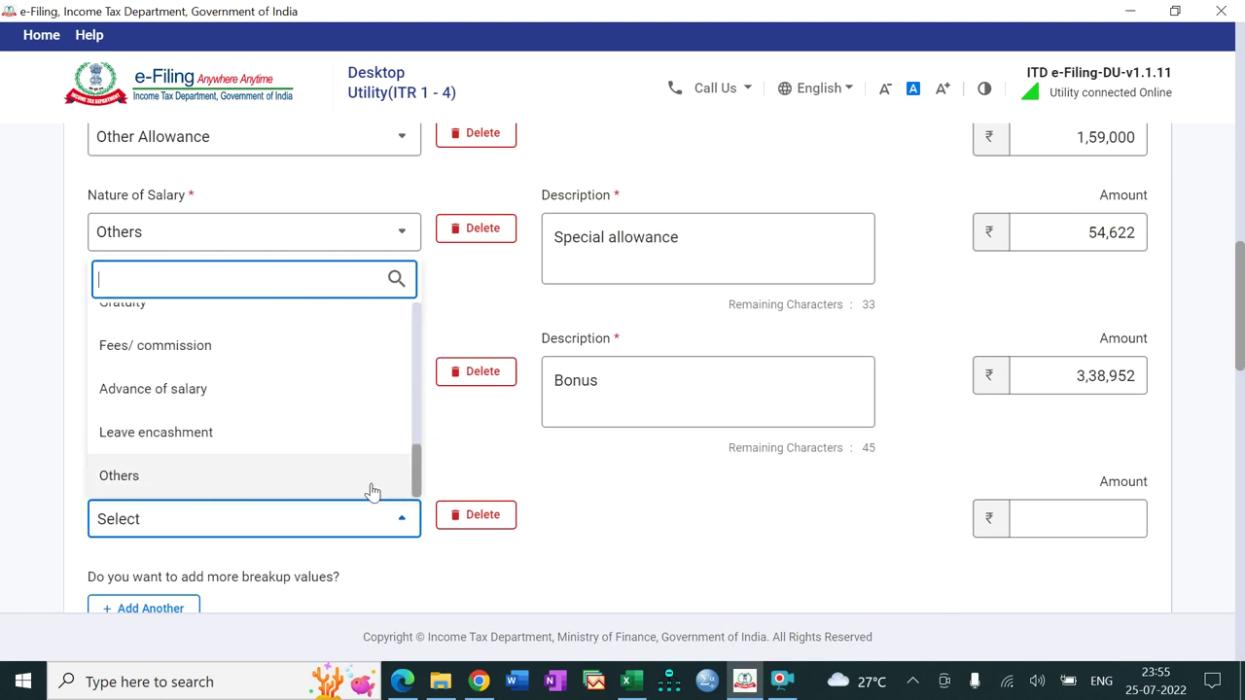
left_click(316, 475)
left_click(614, 524)
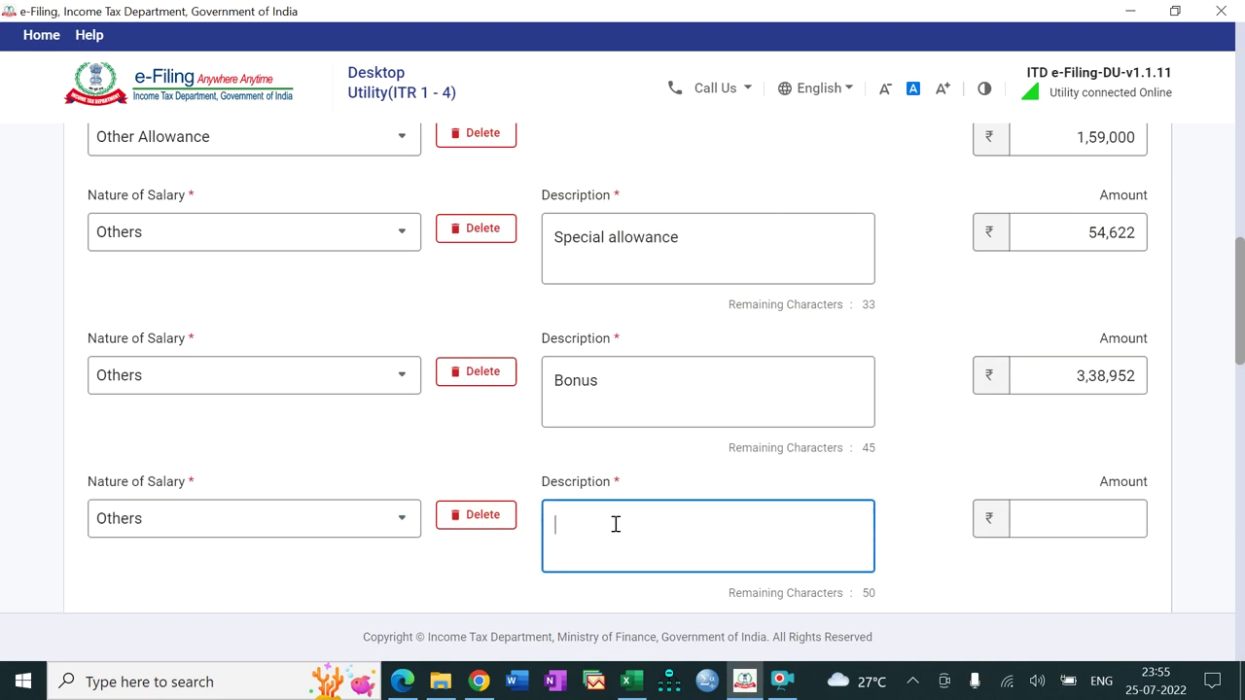
left_click(631, 680)
left_click(634, 684)
type("Compensatory a")
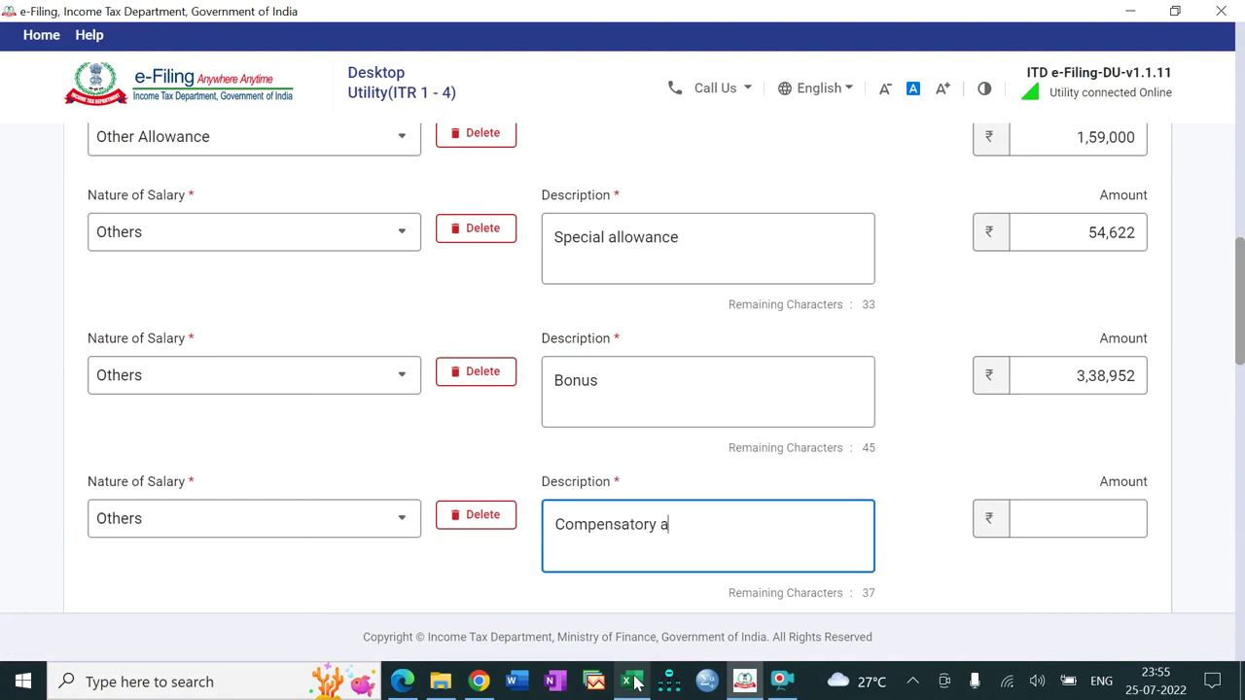
type("llowance")
Step: Copy 40,622 from Excel cell B8 into the Compensatory allowance amount
left_click(632, 682)
left_click(229, 358)
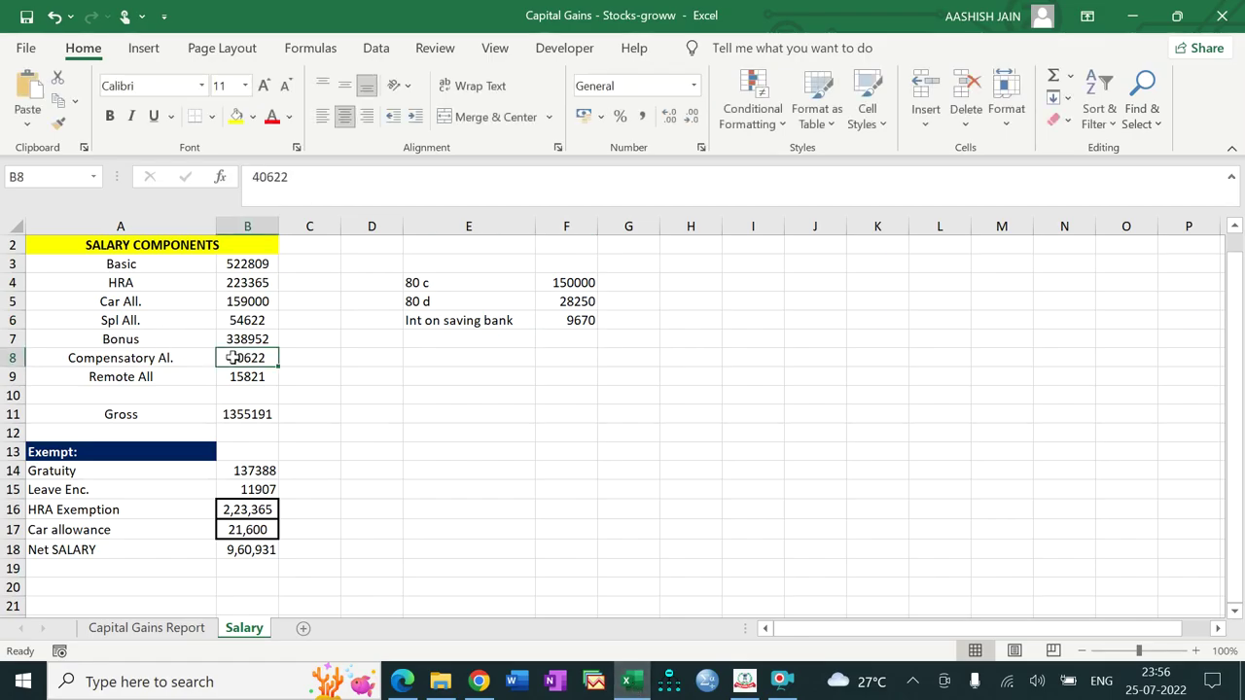
key("ctrl+c")
left_click(478, 681)
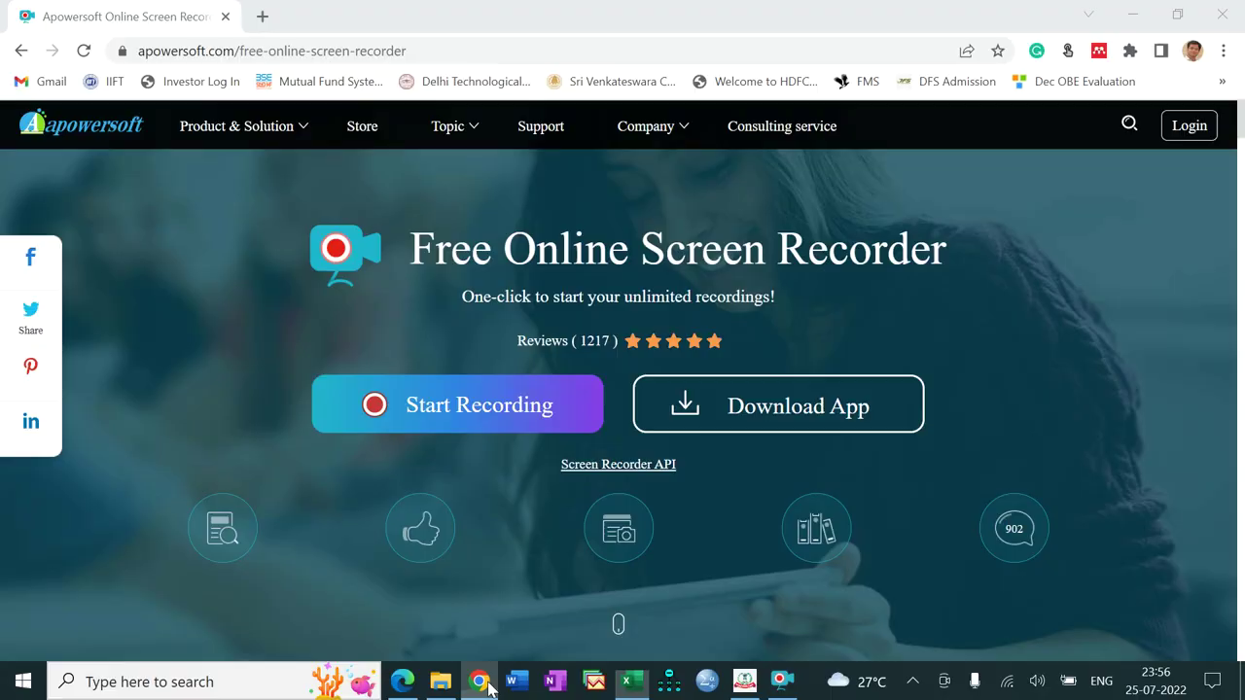
left_click(632, 681)
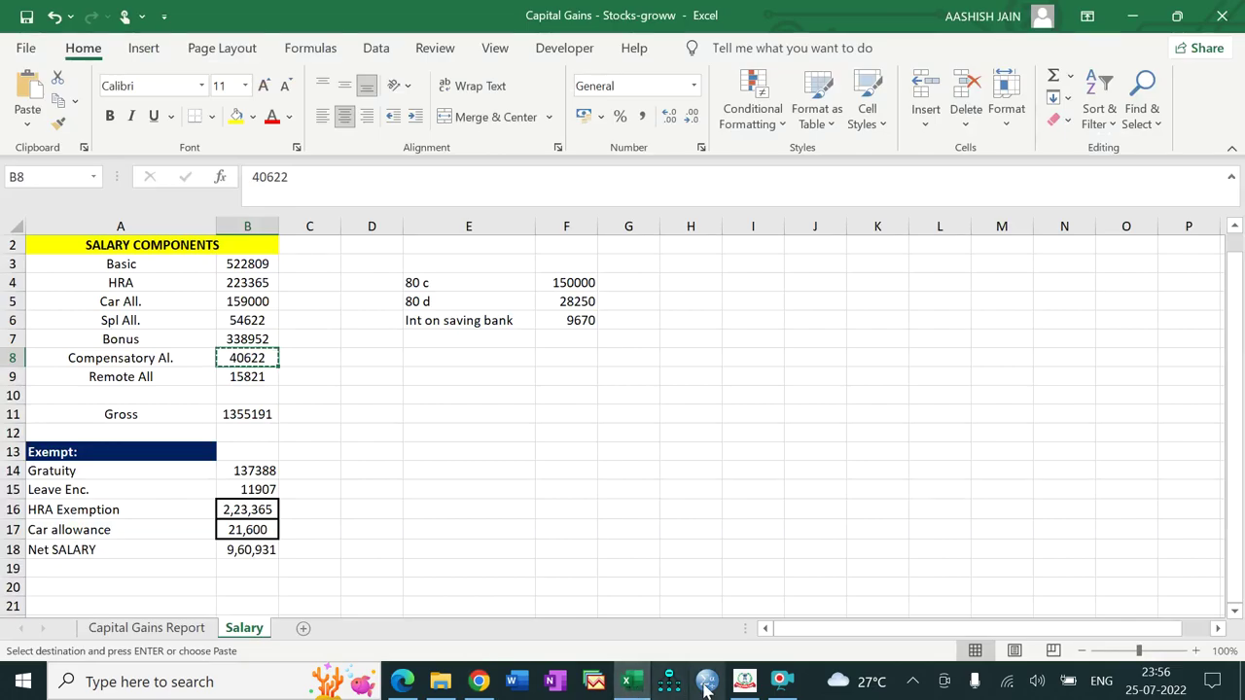
left_click(743, 681)
left_click(1060, 518)
key("ctrl+v")
scroll(1242, 292, "down", 3)
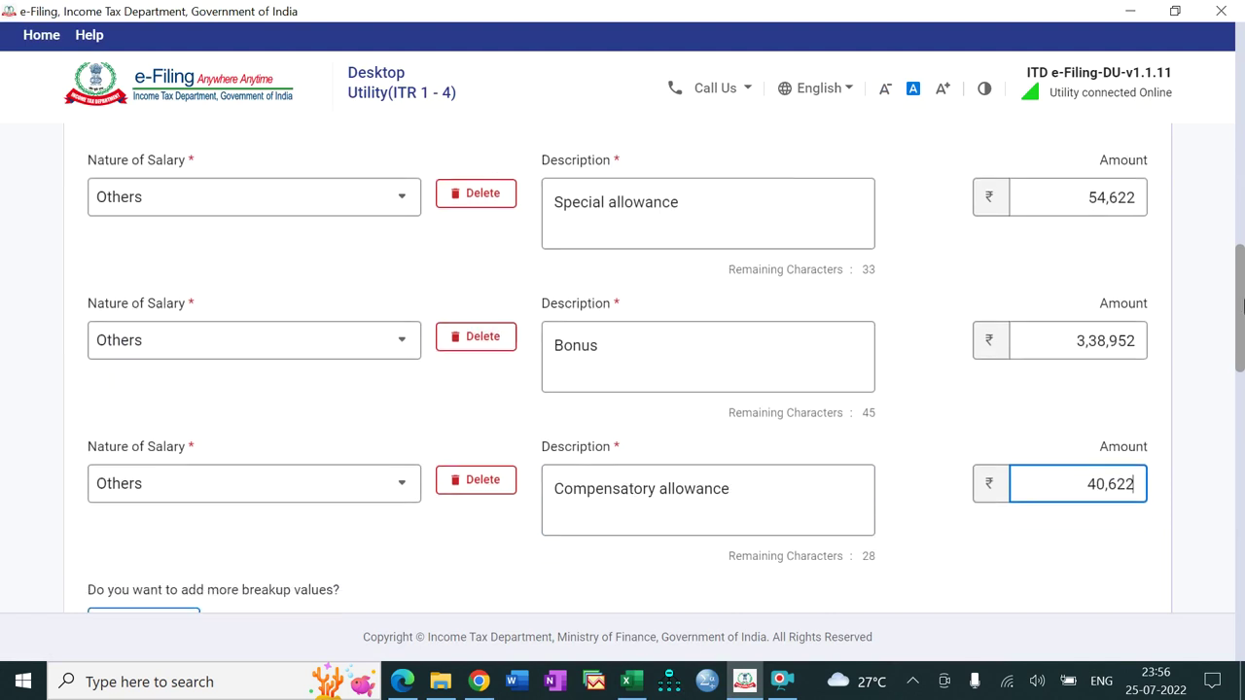
Step: Add an Others row described as 'Remote allowance' with amount 15,821
left_click(142, 360)
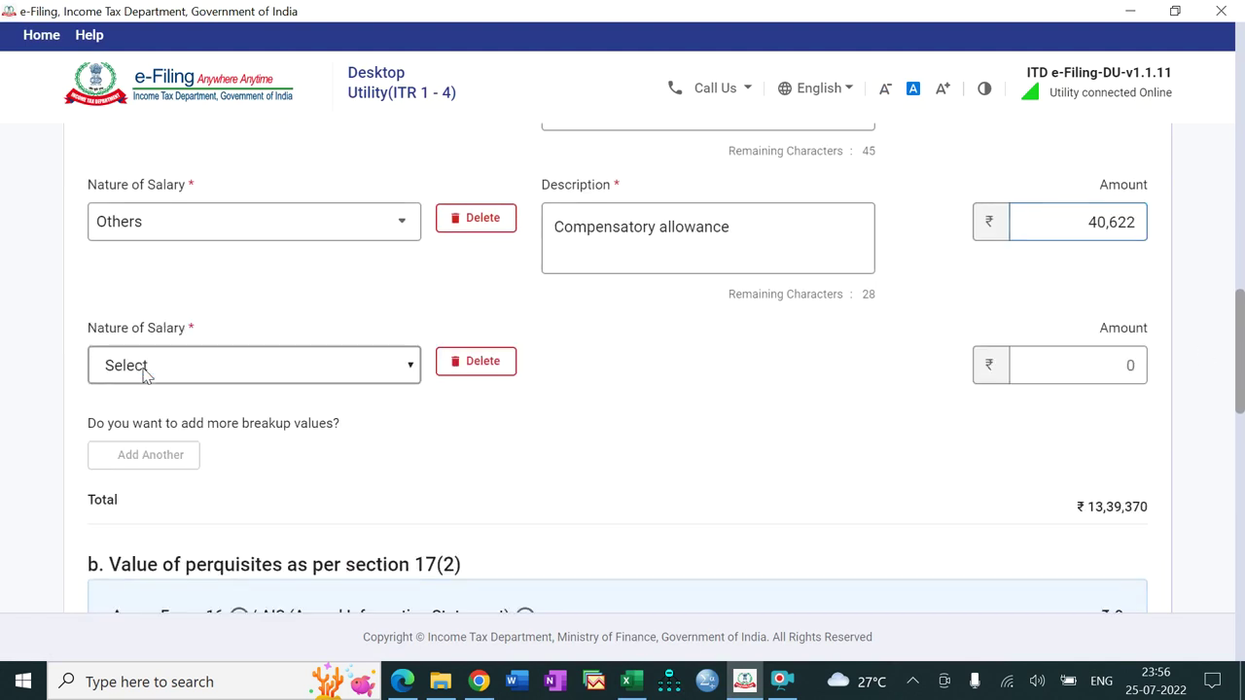
left_click(254, 381)
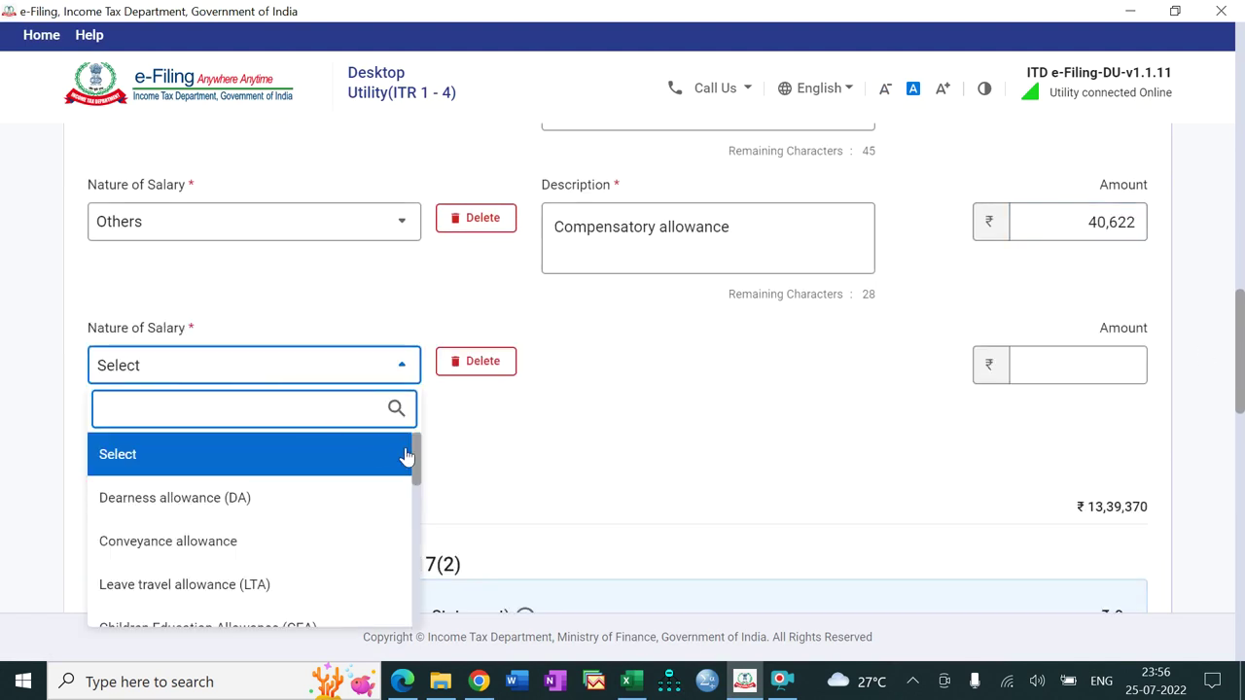
left_click_drag(415, 458, 414, 610)
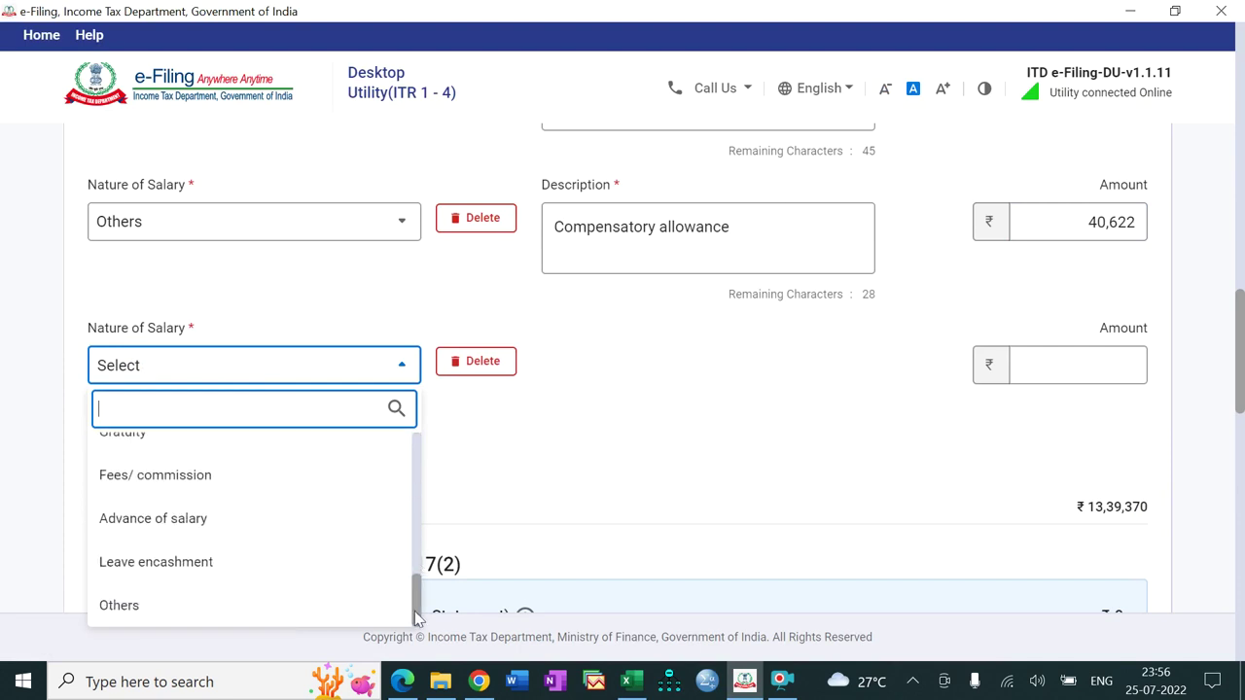
left_click(349, 615)
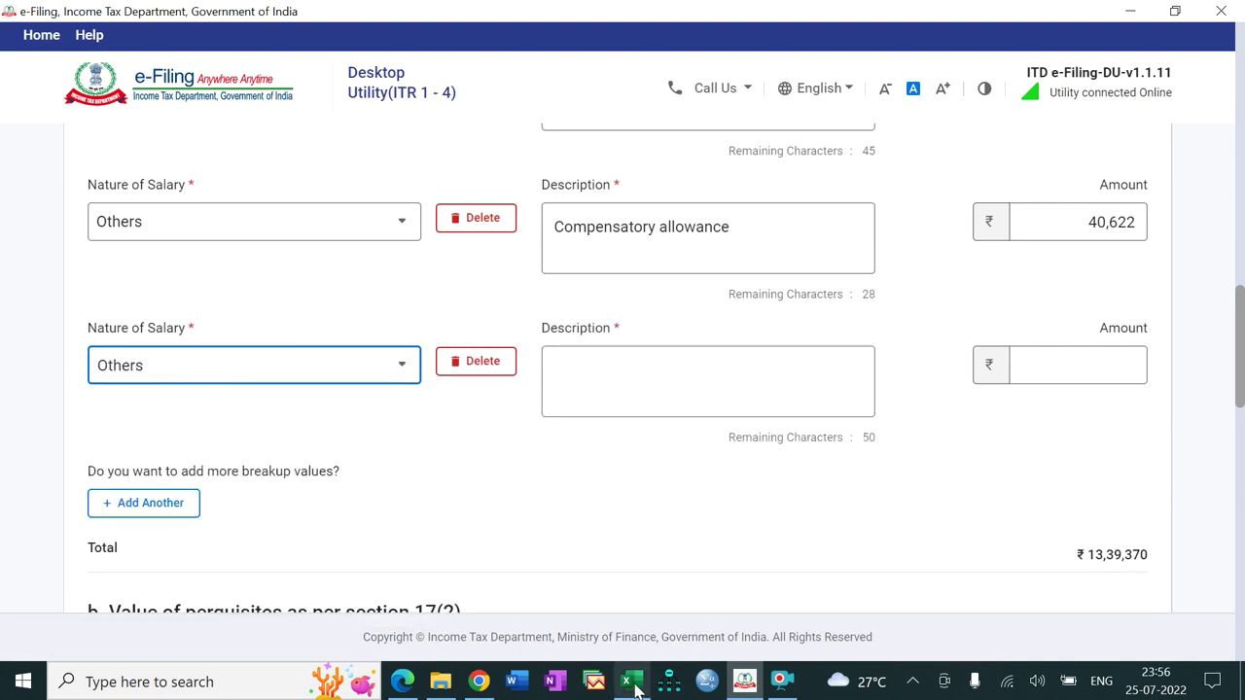
left_click(630, 680)
left_click(252, 381)
key("ctrl+c")
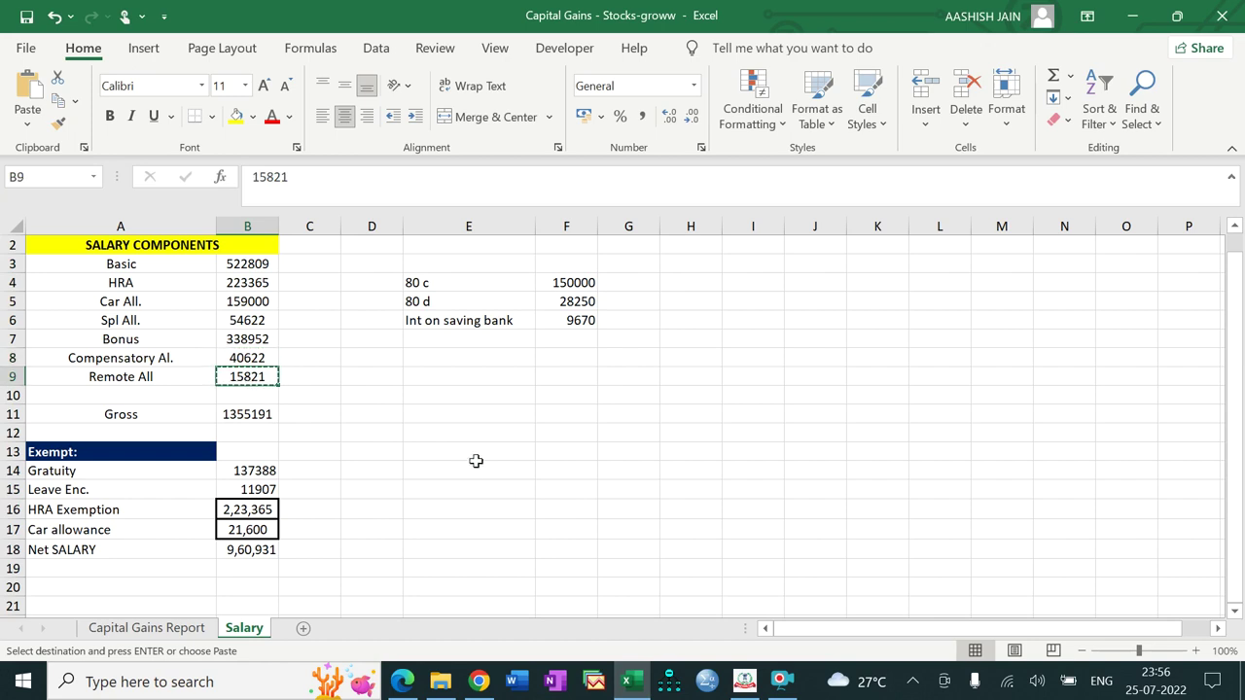
left_click(744, 681)
left_click(659, 370)
type("Remote allowance")
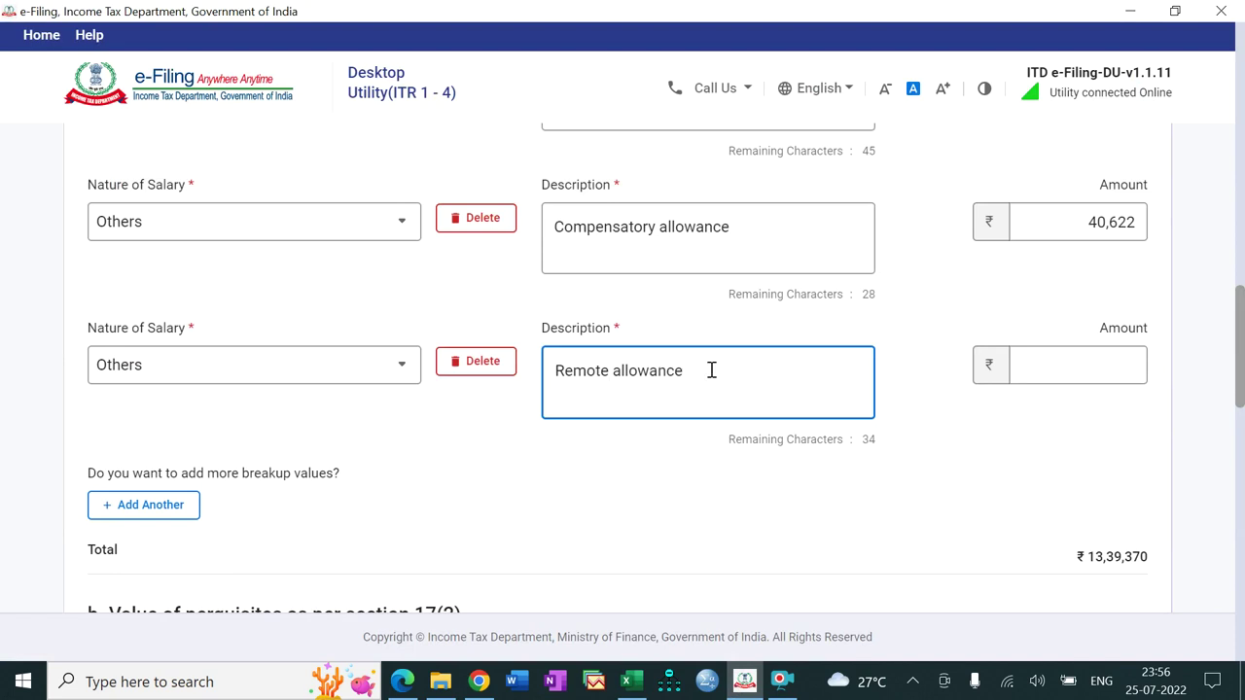
left_click(1031, 366)
type("15821")
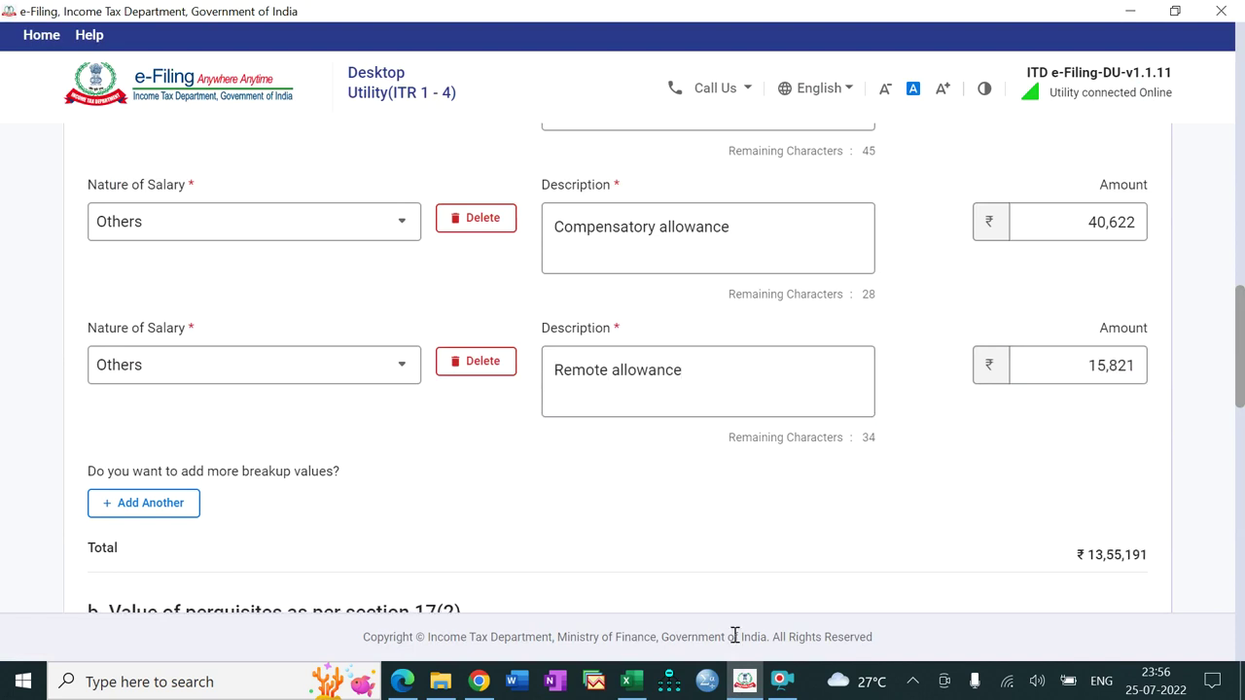
Step: Copy the Gratuity amount 137388 from Excel cell B14
left_click(632, 683)
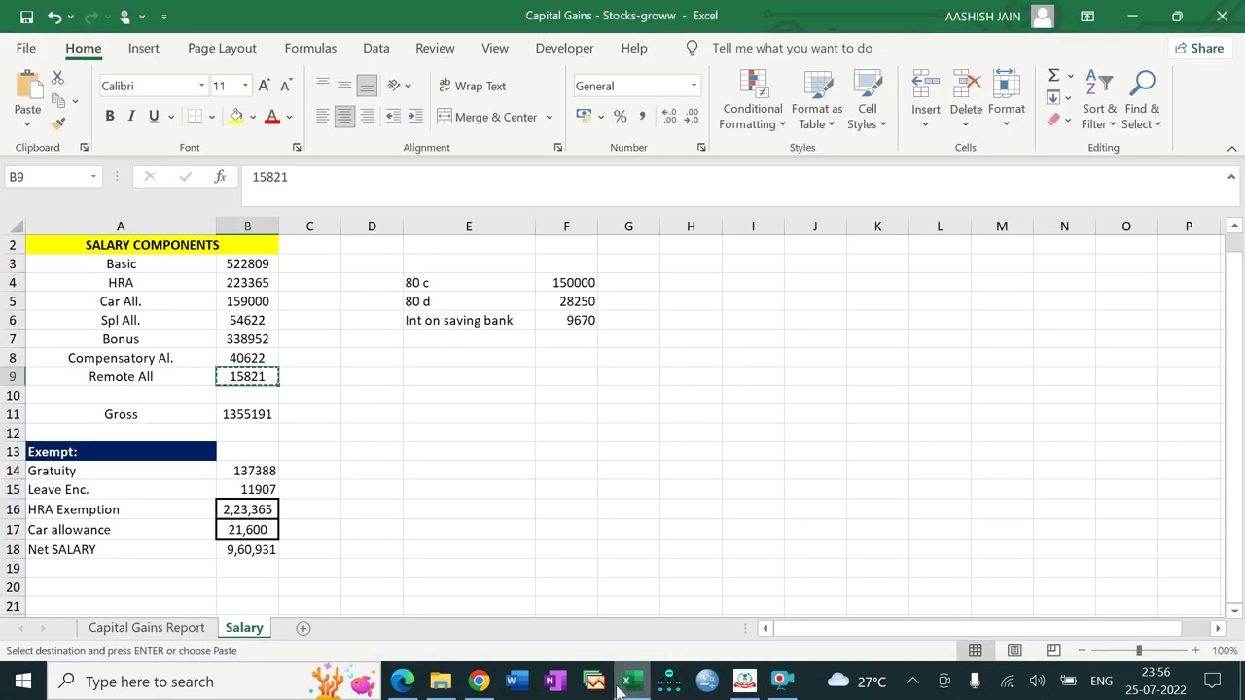
left_click(255, 474)
key("ctrl+c")
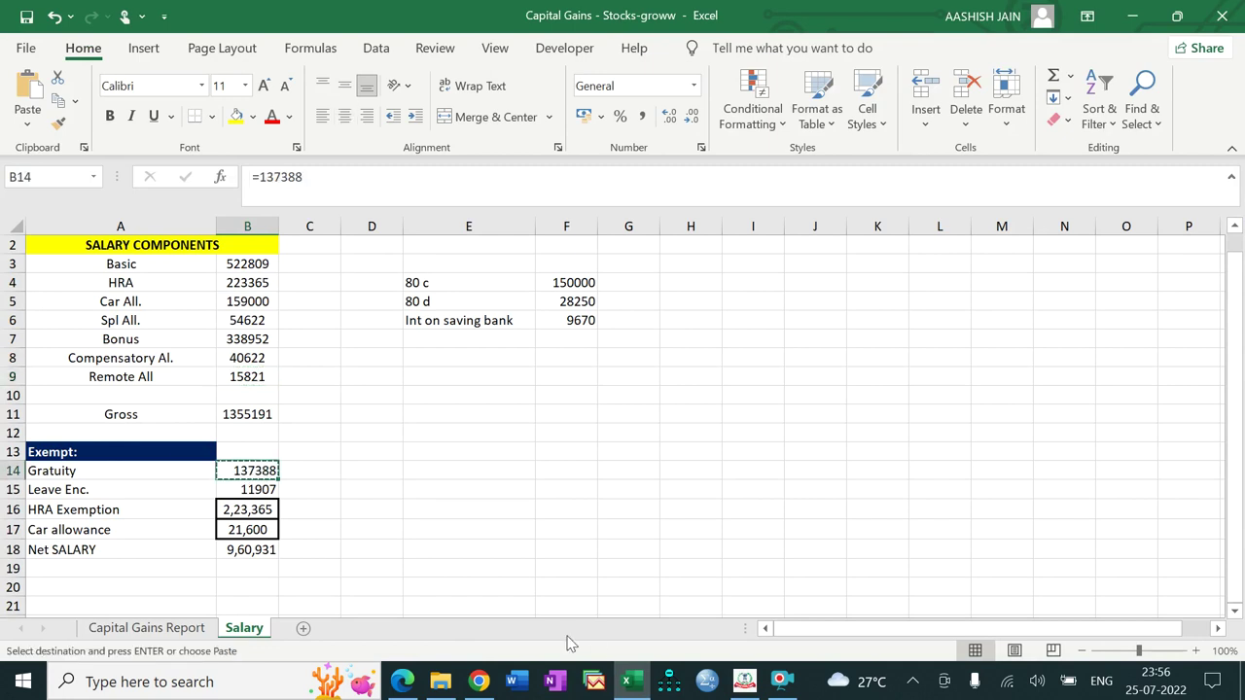
left_click(630, 683)
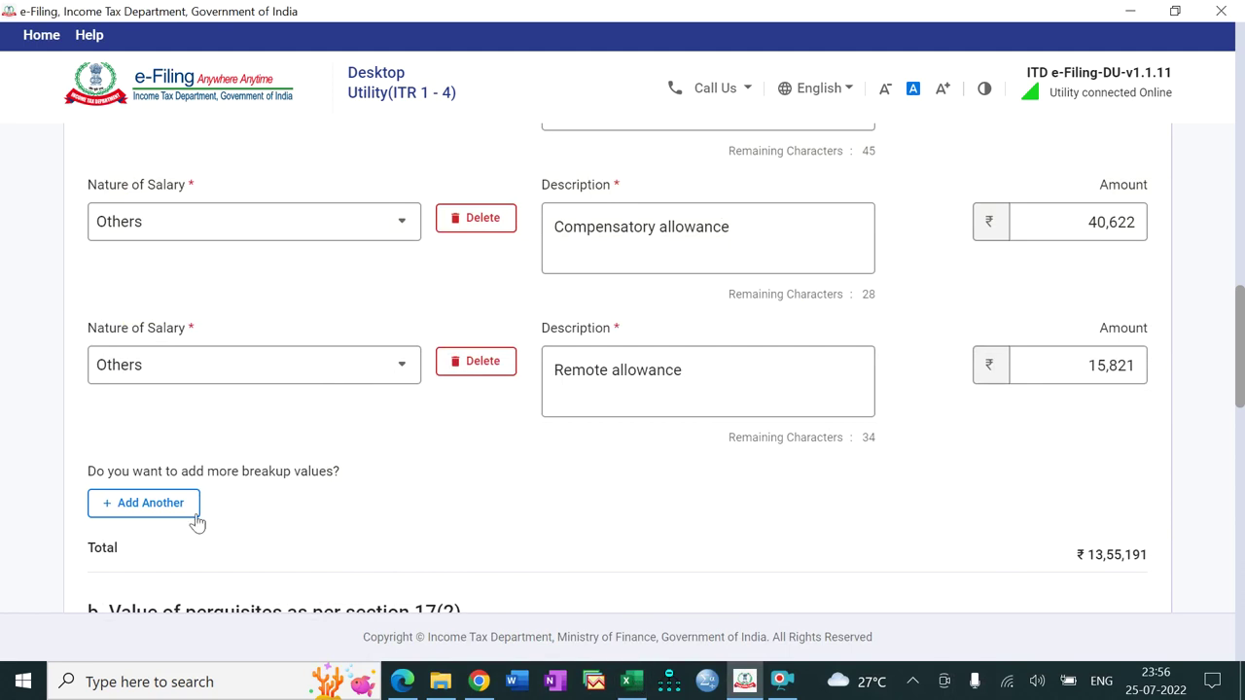
Step: Add a Gratuity row with the pasted amount 1,37,388
left_click(171, 514)
left_click(261, 523)
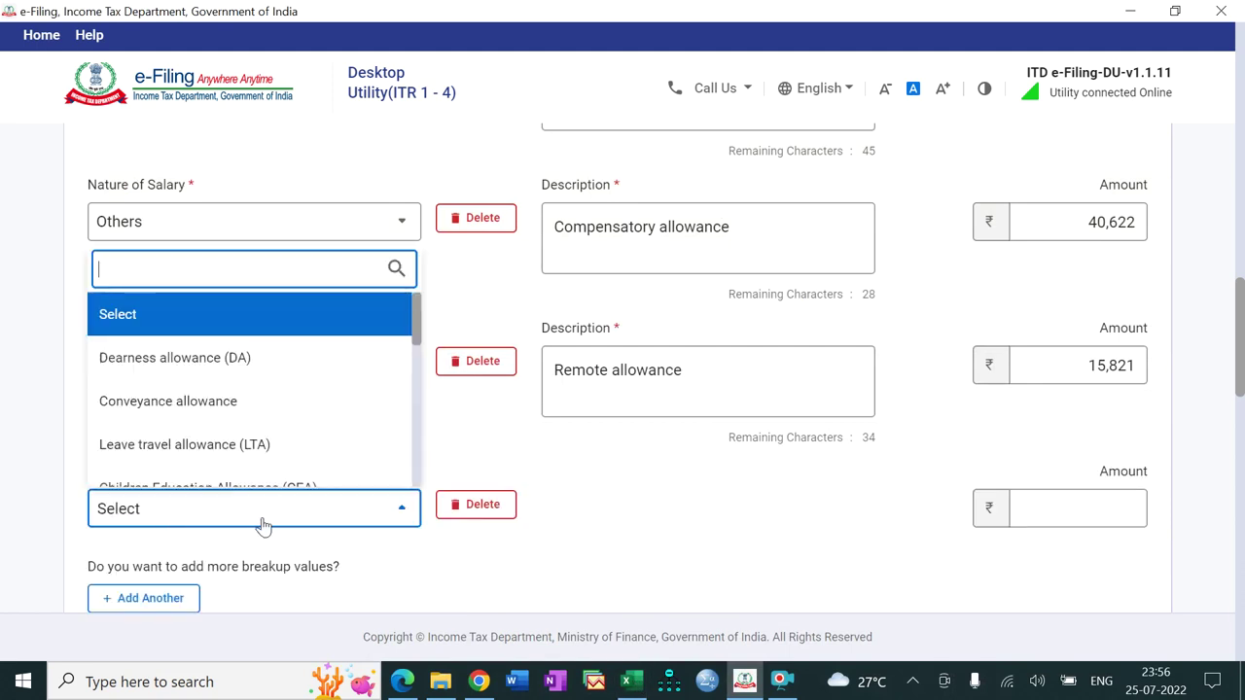
left_click_drag(415, 321, 418, 420)
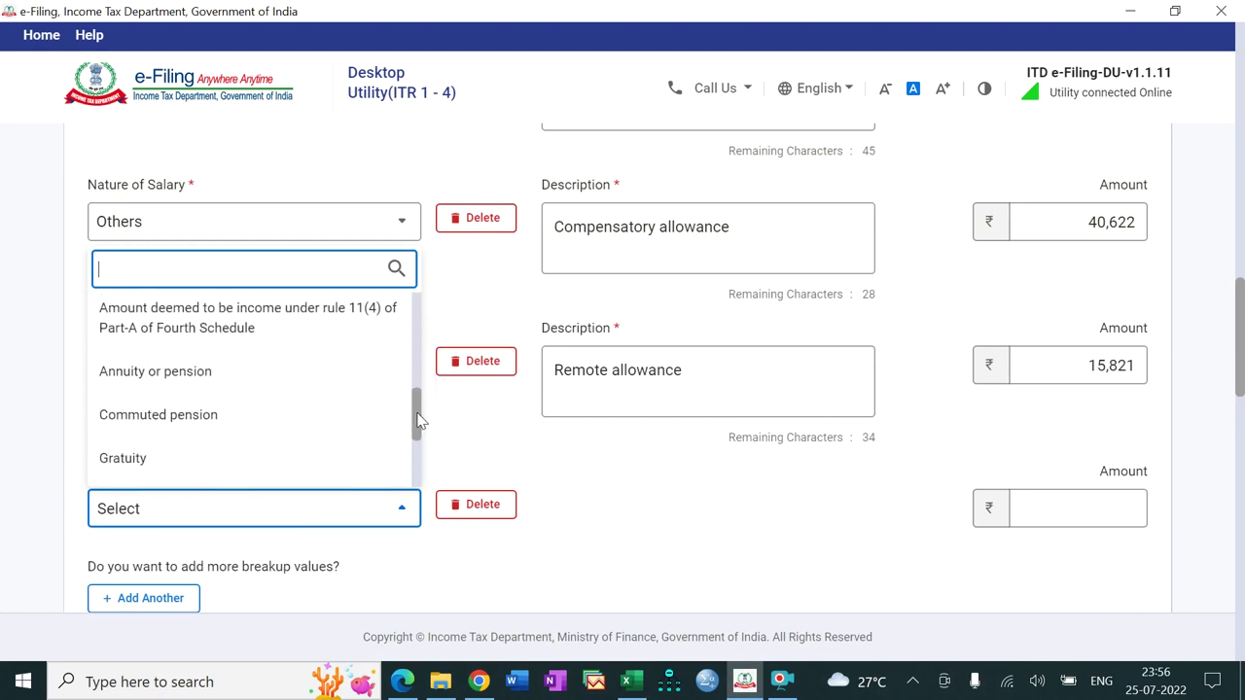
left_click(291, 465)
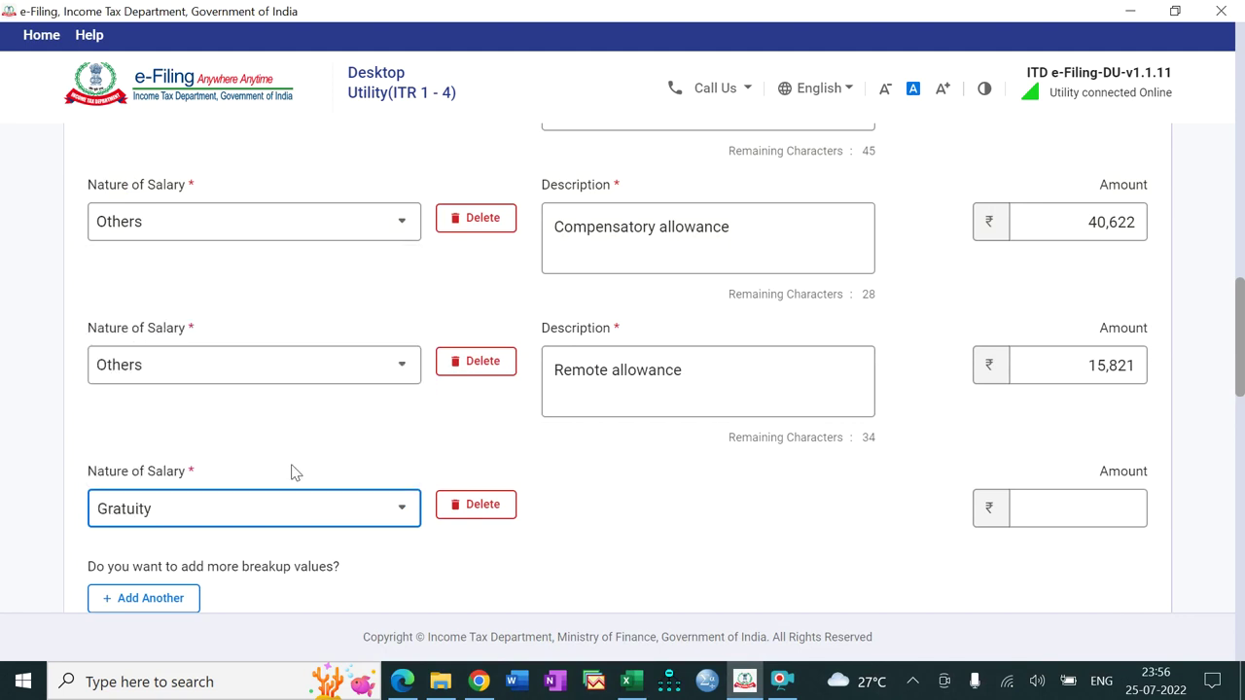
left_click(1032, 506)
key("ctrl+v")
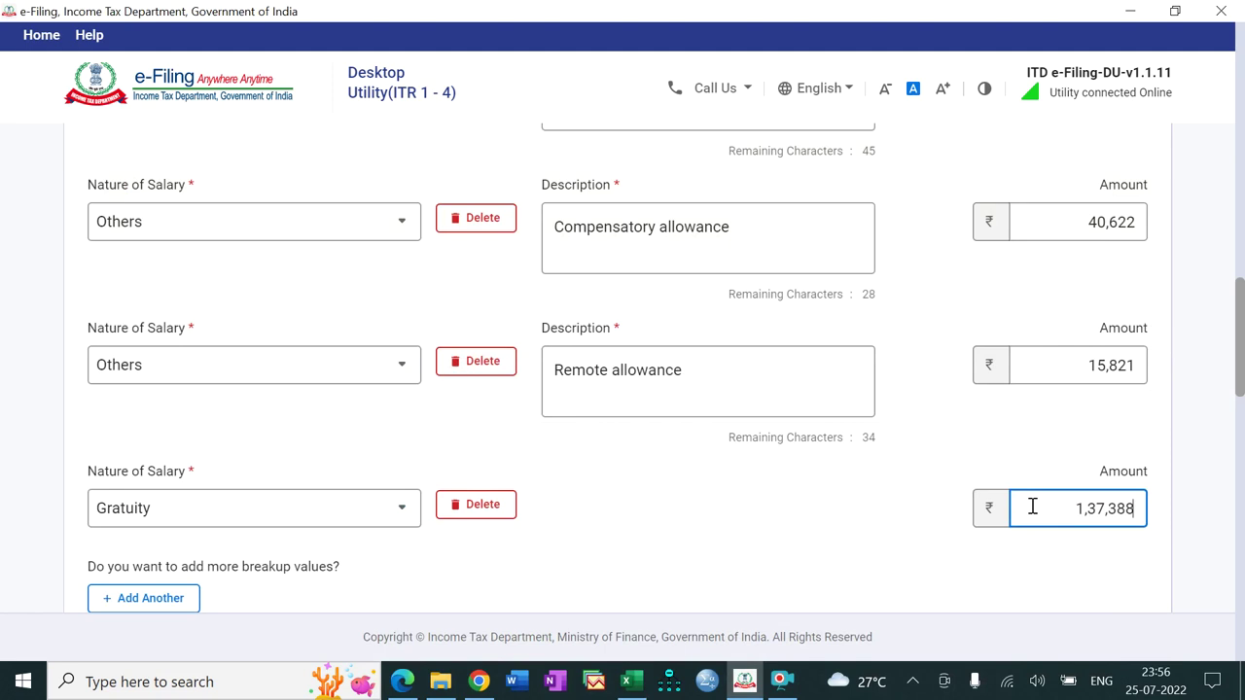
Step: Add a Leave encashment row with 11,907 copied from Excel cell B15
left_click(171, 598)
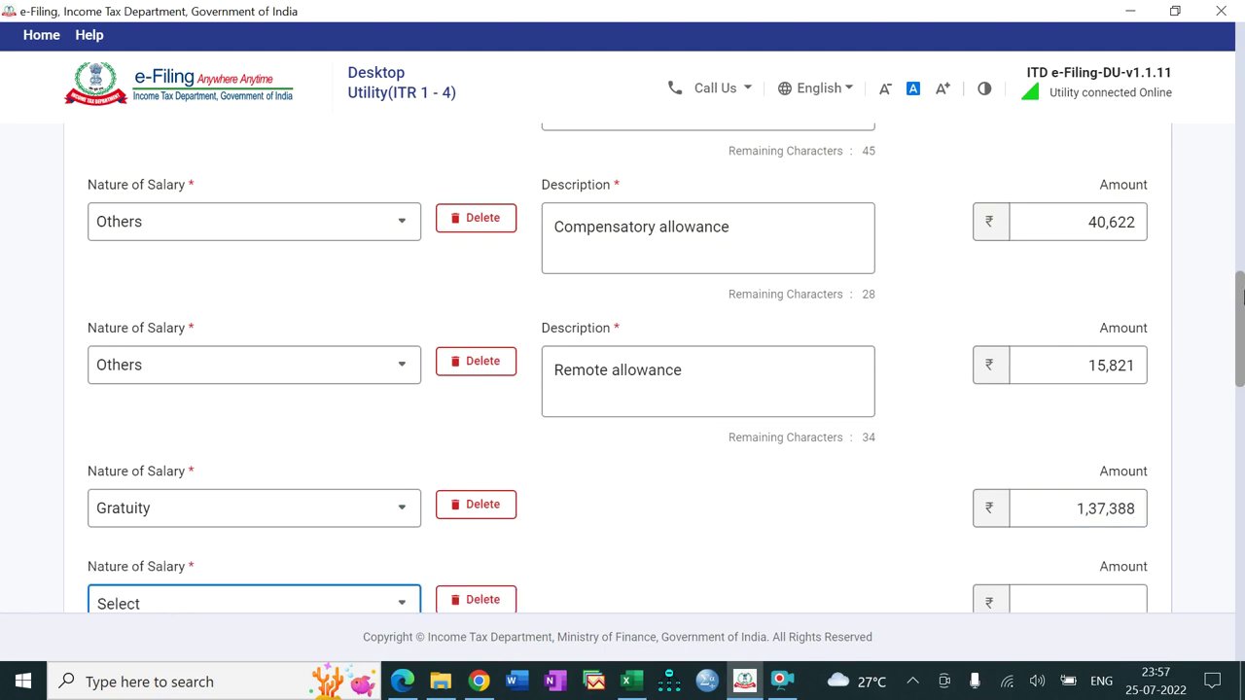
scroll(1002, 321, "down", 4)
left_click(297, 191)
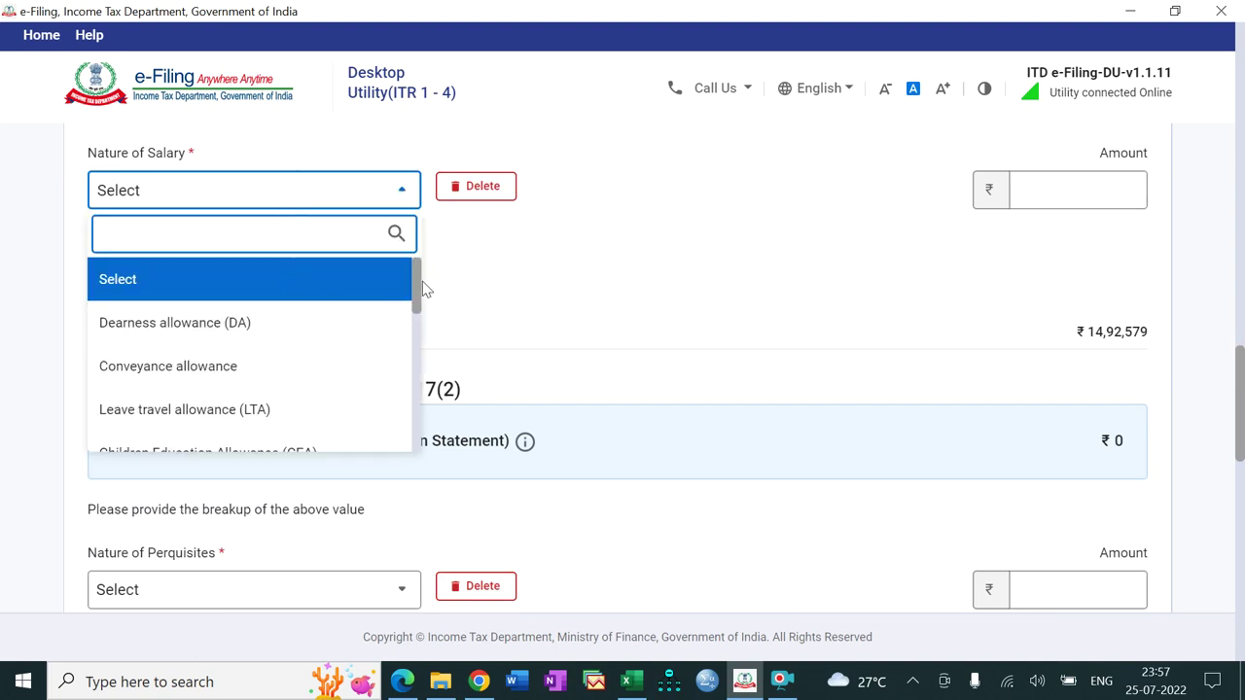
left_click_drag(417, 289, 415, 410)
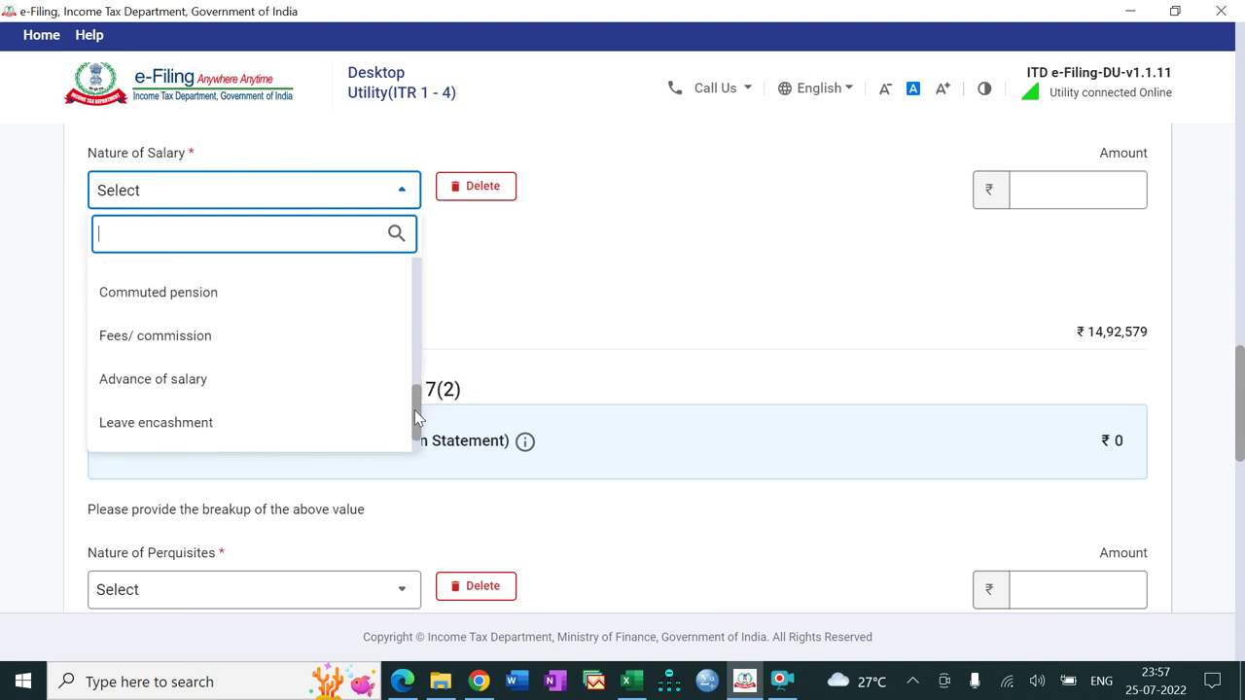
left_click(320, 425)
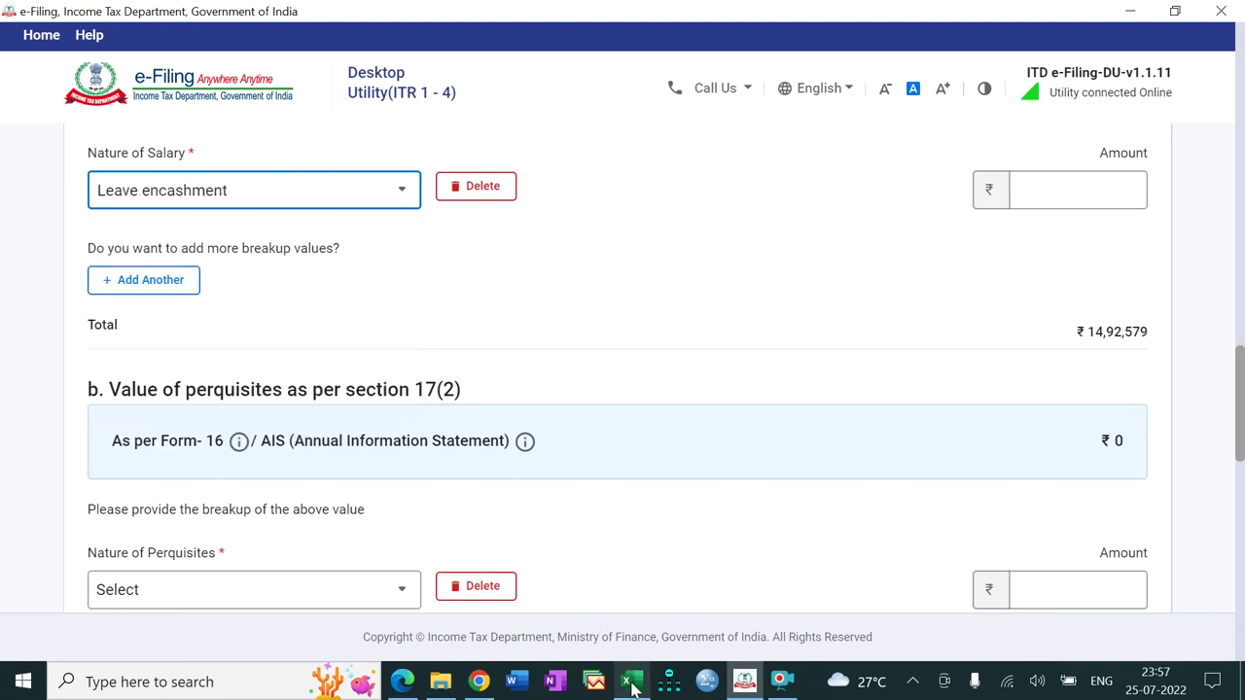
left_click(629, 681)
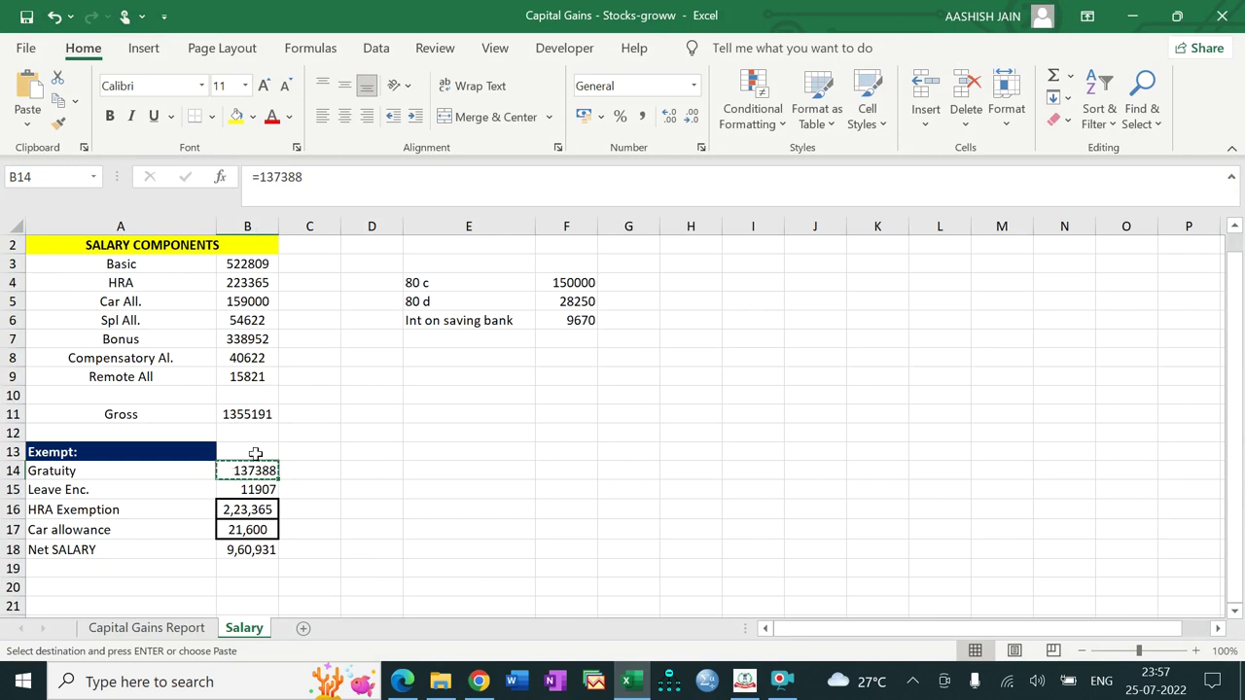
left_click(243, 491)
key("ctrl+c")
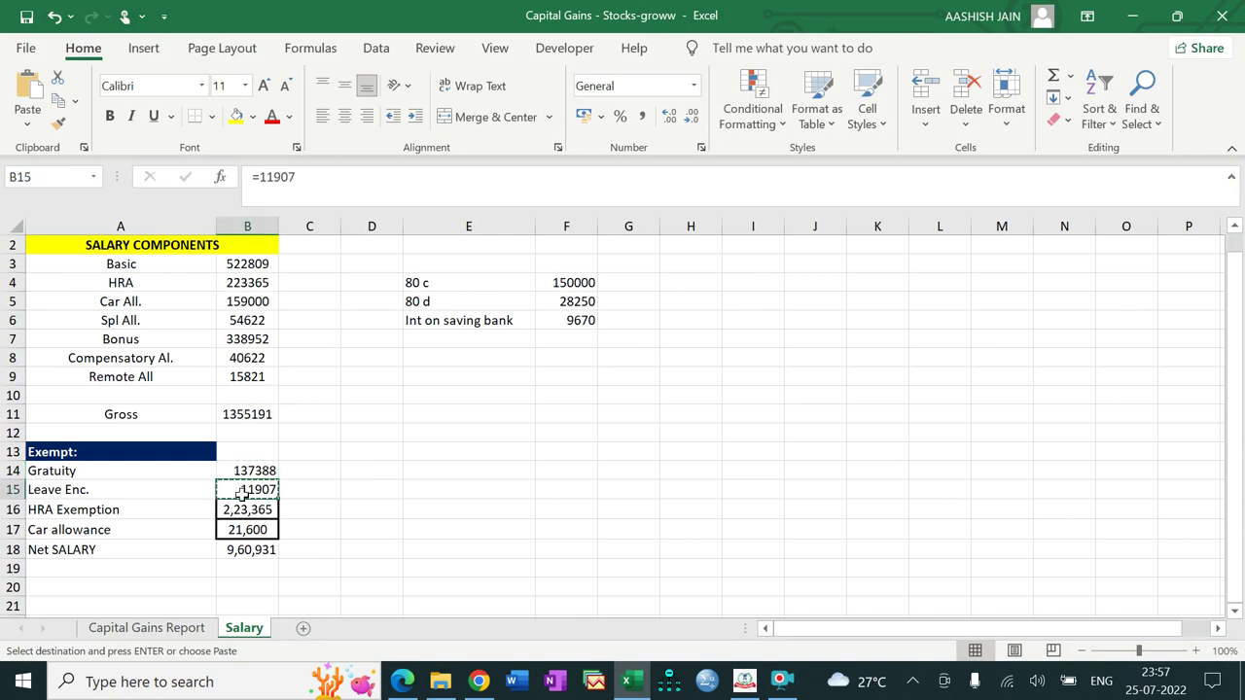
key("alt+Tab")
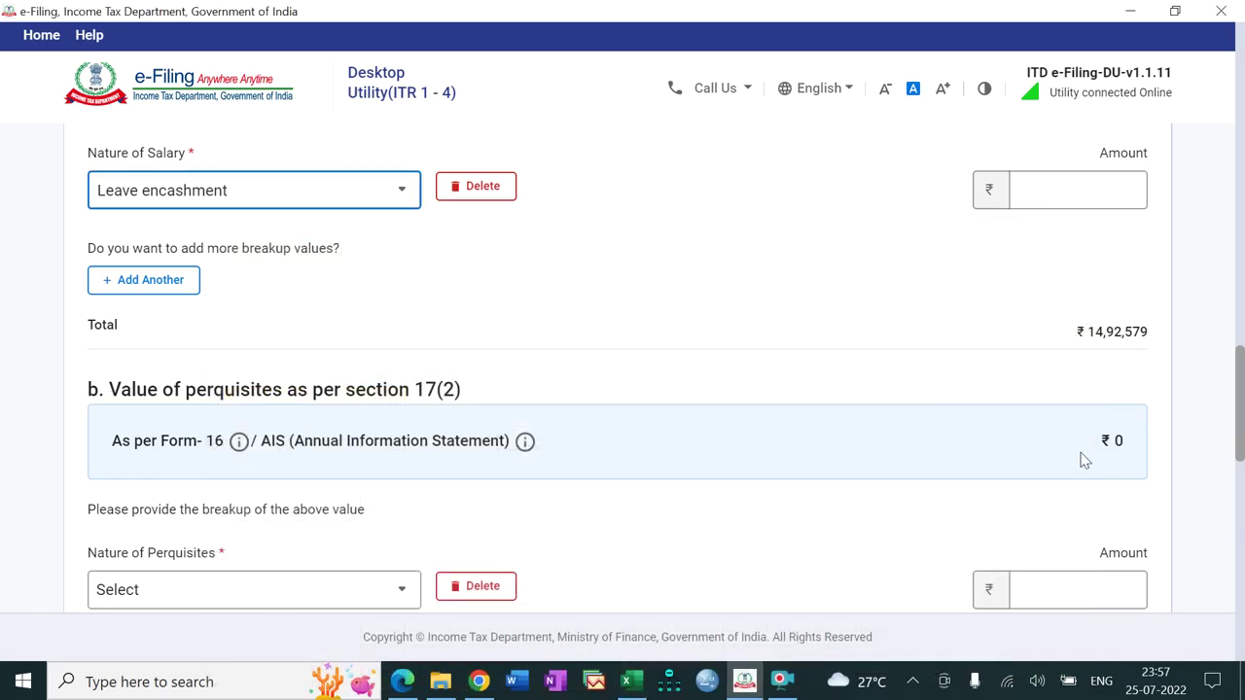
left_click(1078, 192)
key("ctrl+v")
left_click(961, 311)
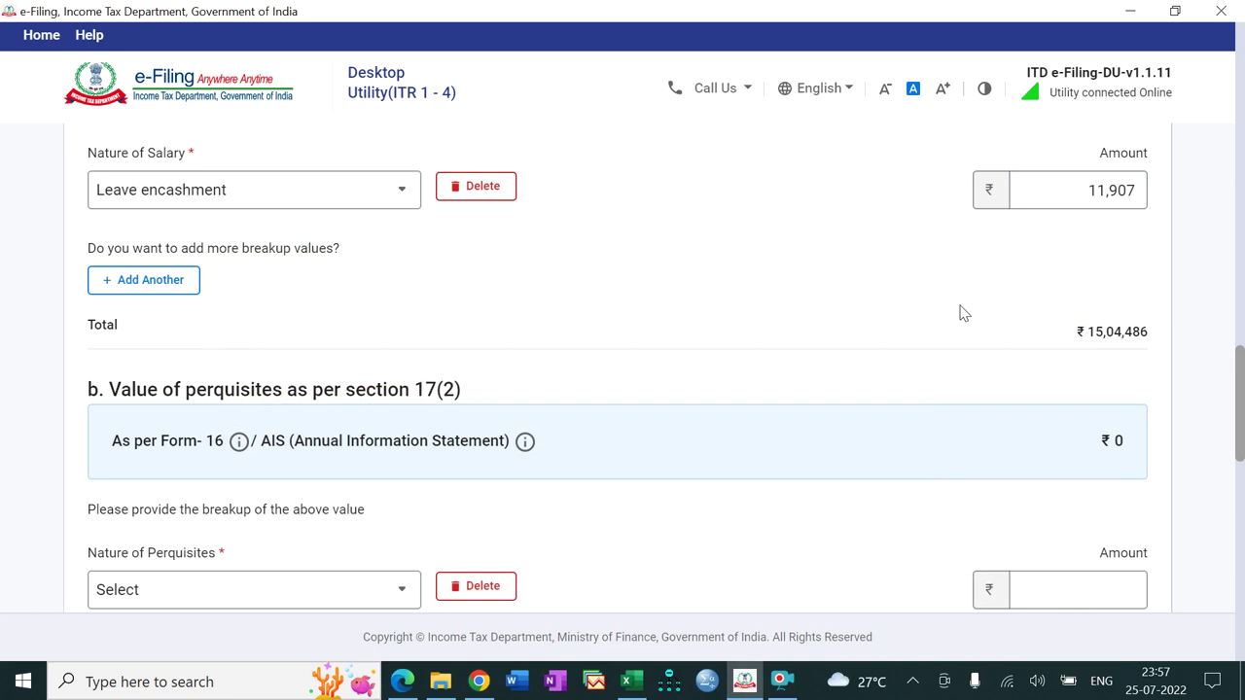
left_click_drag(1242, 401, 1242, 467)
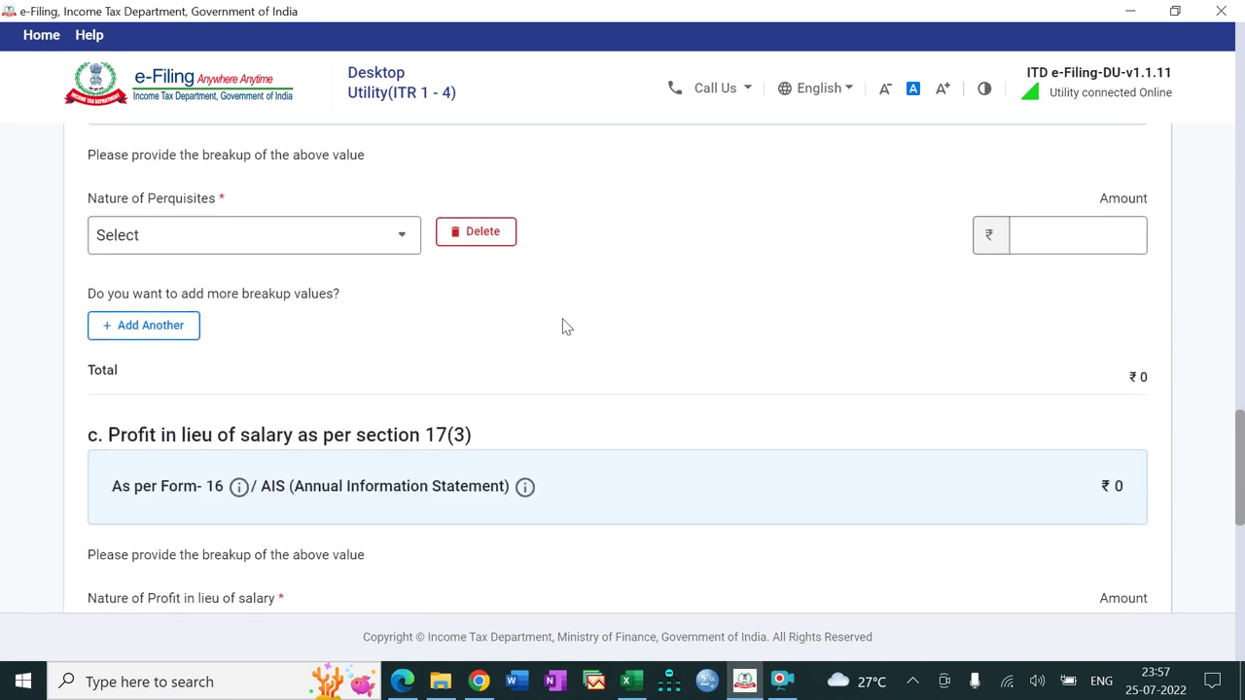
Step: Save Employer 1's nine-row salary breakup totalling ₹15,04,486
left_click_drag(1242, 470, 1242, 603)
left_click(1128, 480)
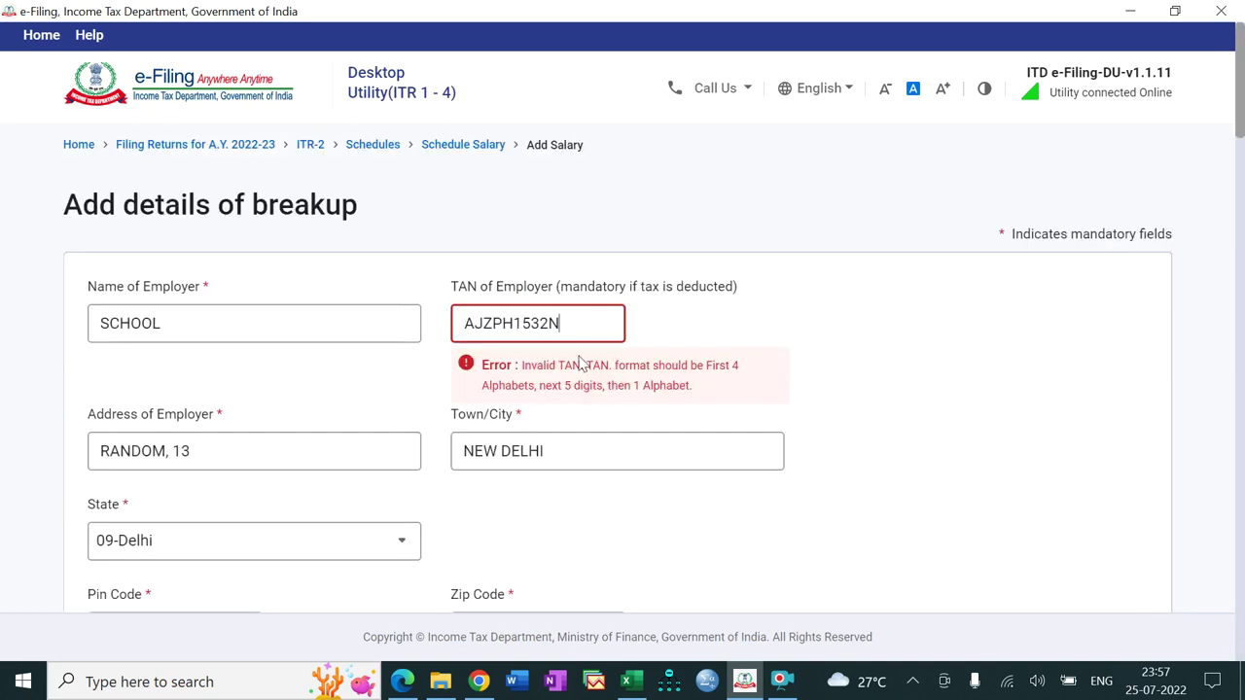
left_click(780, 680)
left_click(490, 491)
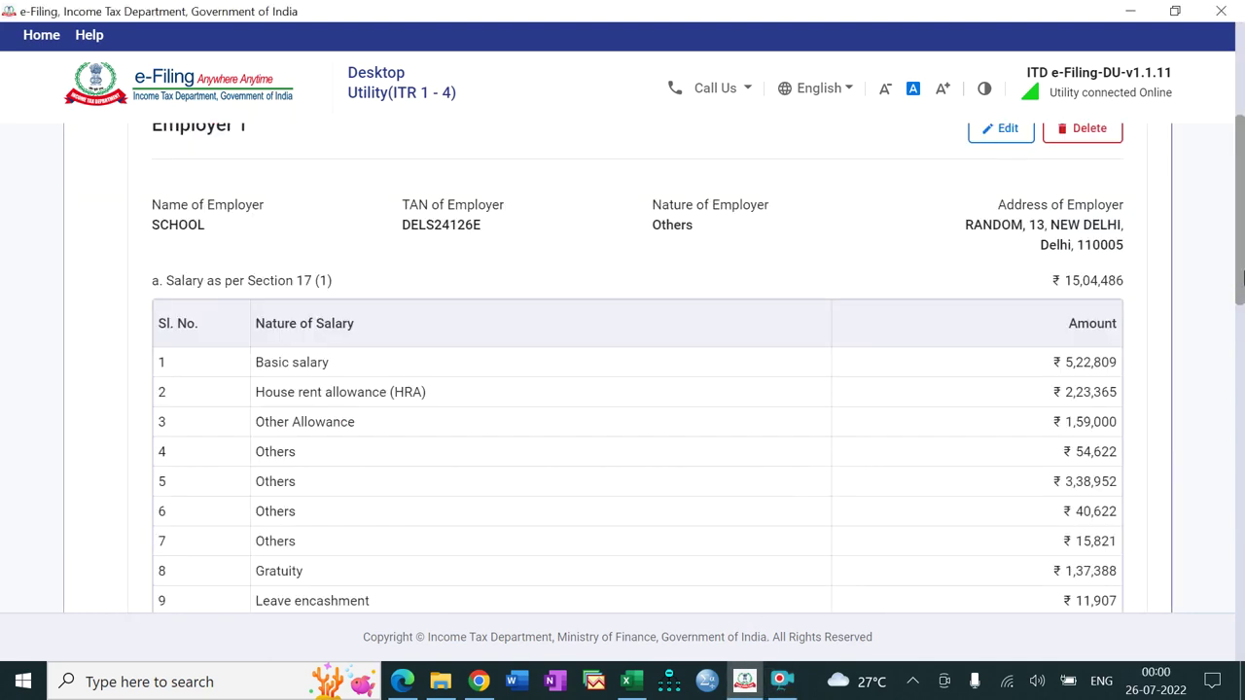
Step: Expand '3. Allowances to the extent exempt u/s 10' and bring up the Excel Salary sheet
left_click_drag(1242, 279, 1242, 324)
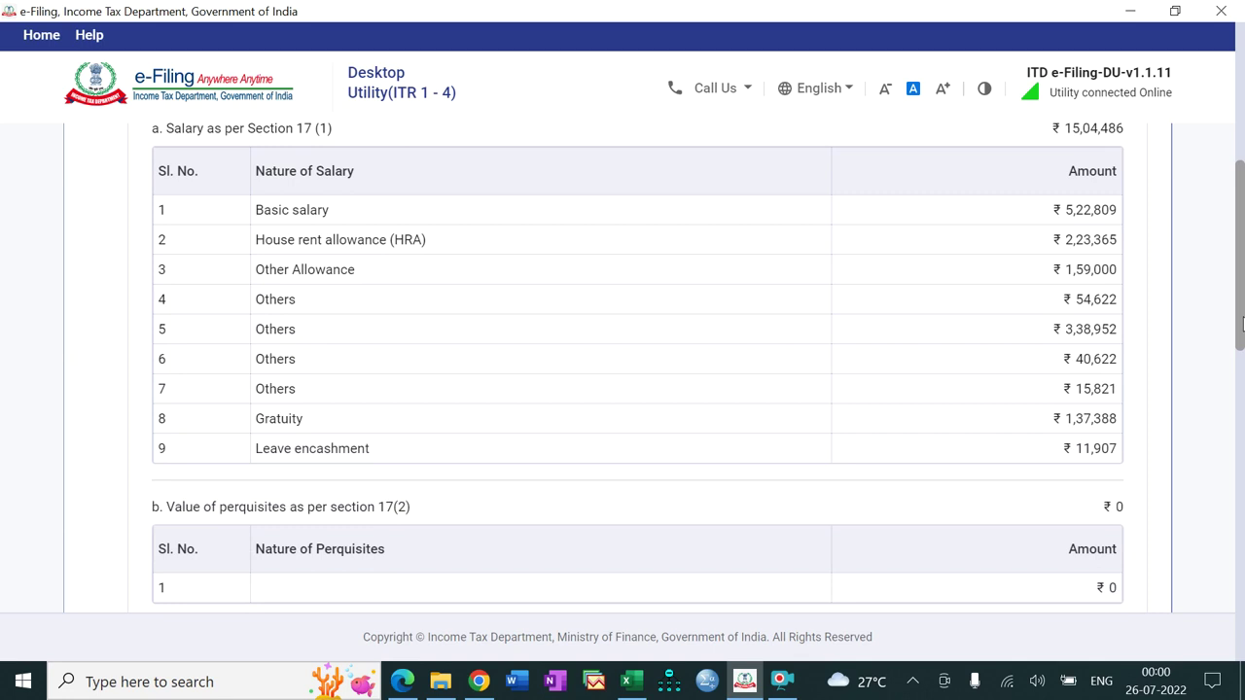
left_click_drag(1242, 324, 1239, 505)
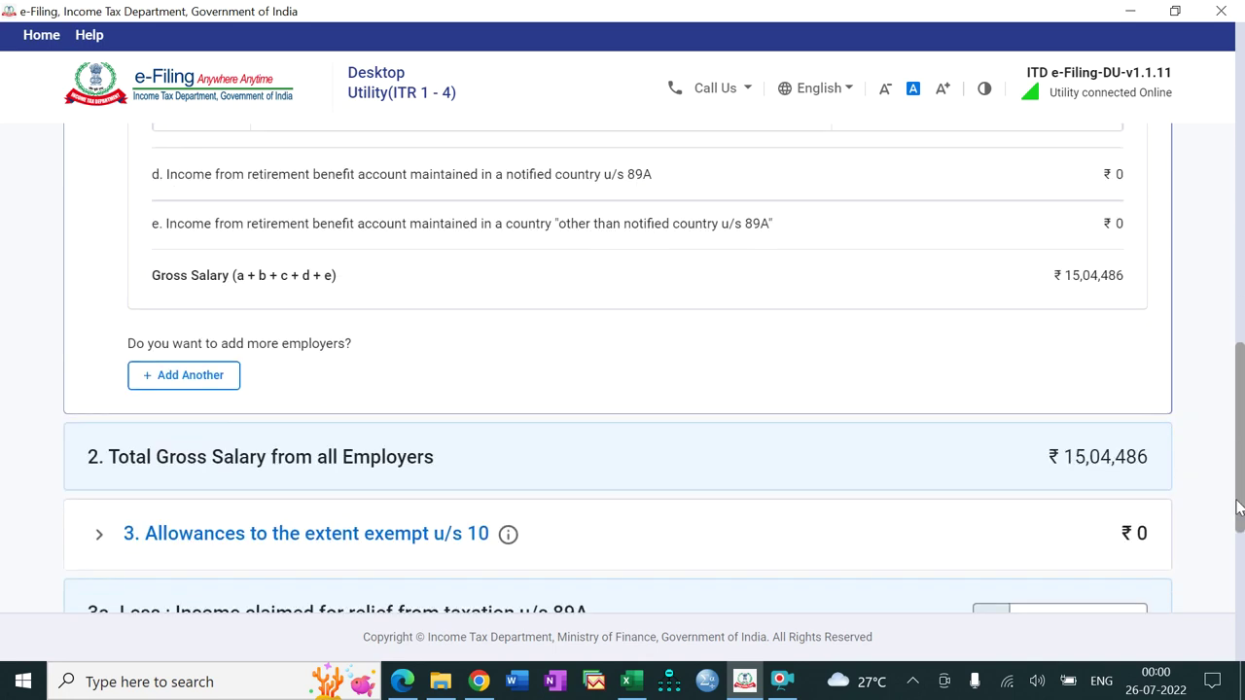
left_click_drag(1239, 506, 1236, 550)
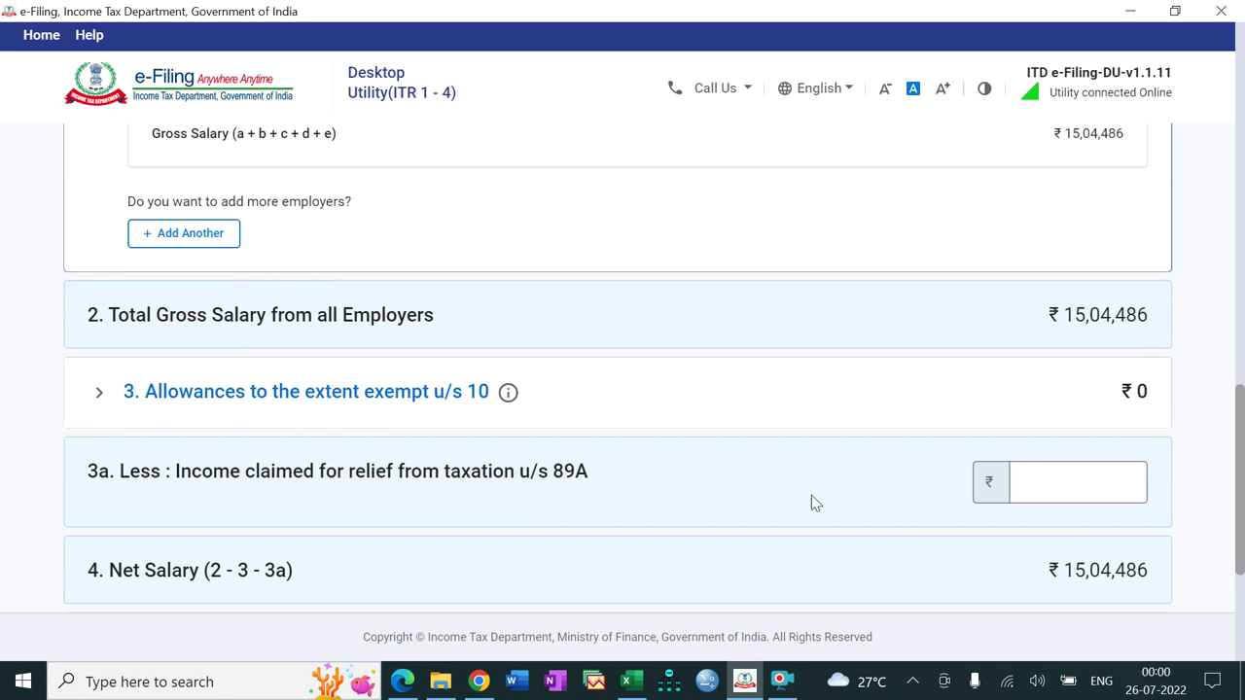
left_click(389, 406)
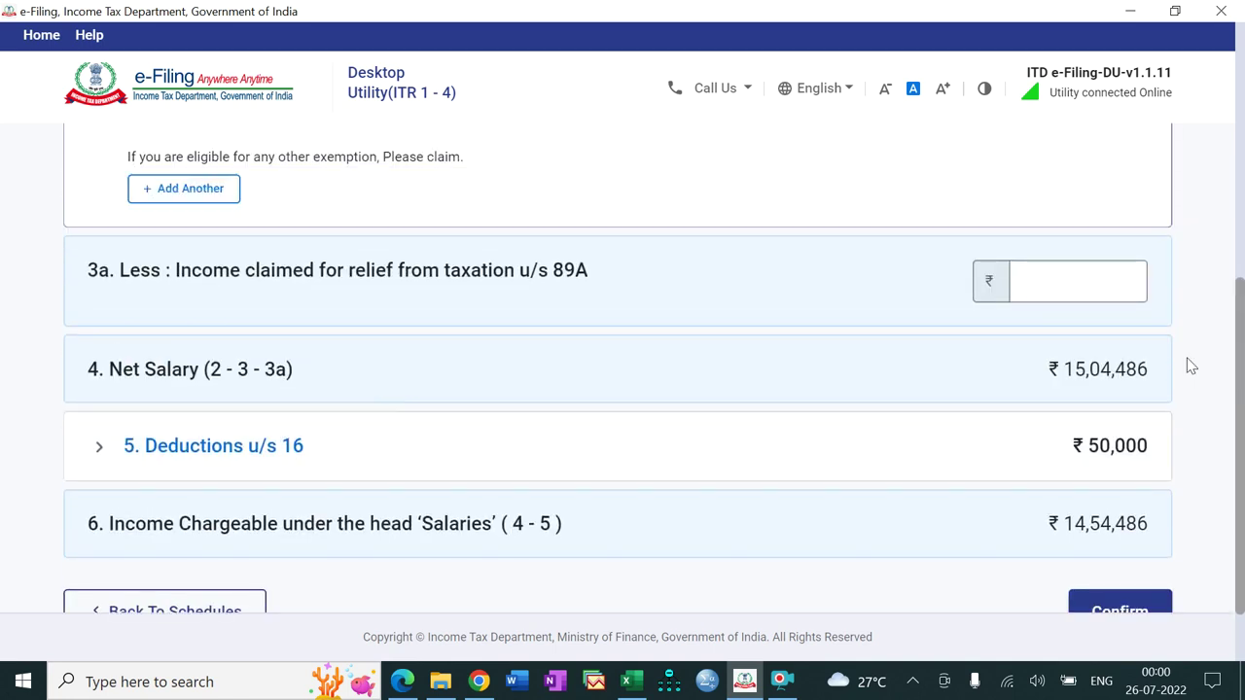
left_click_drag(1242, 359, 1240, 225)
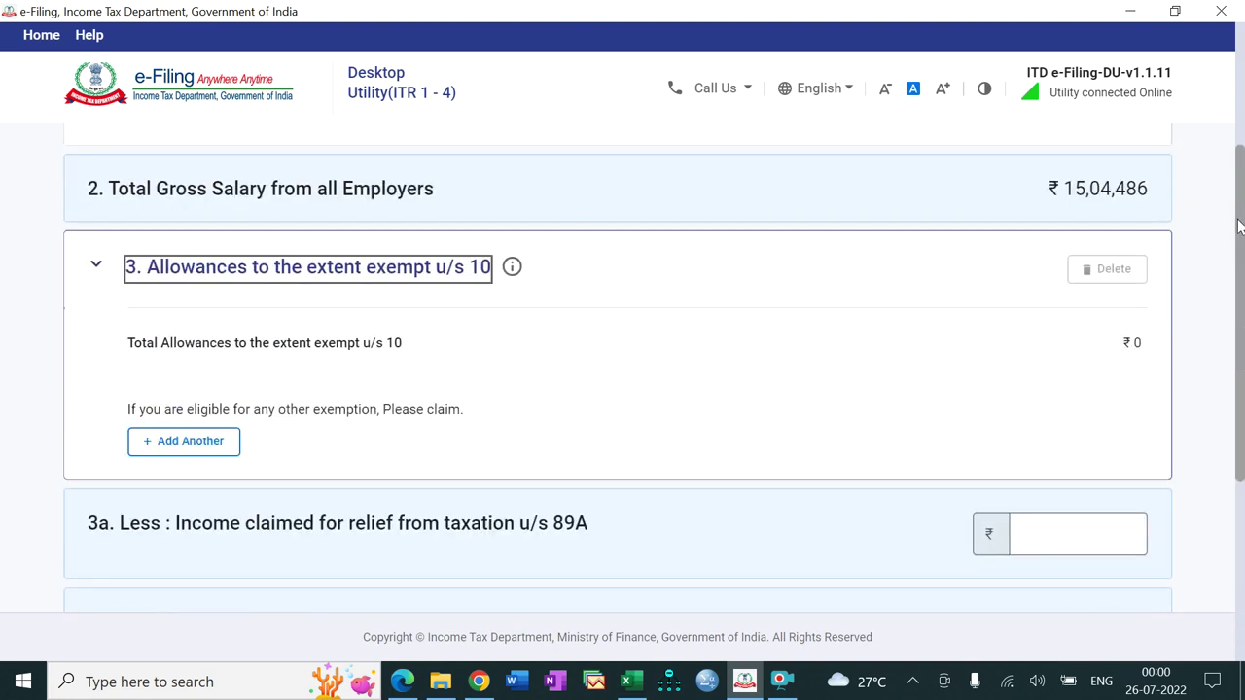
left_click(630, 679)
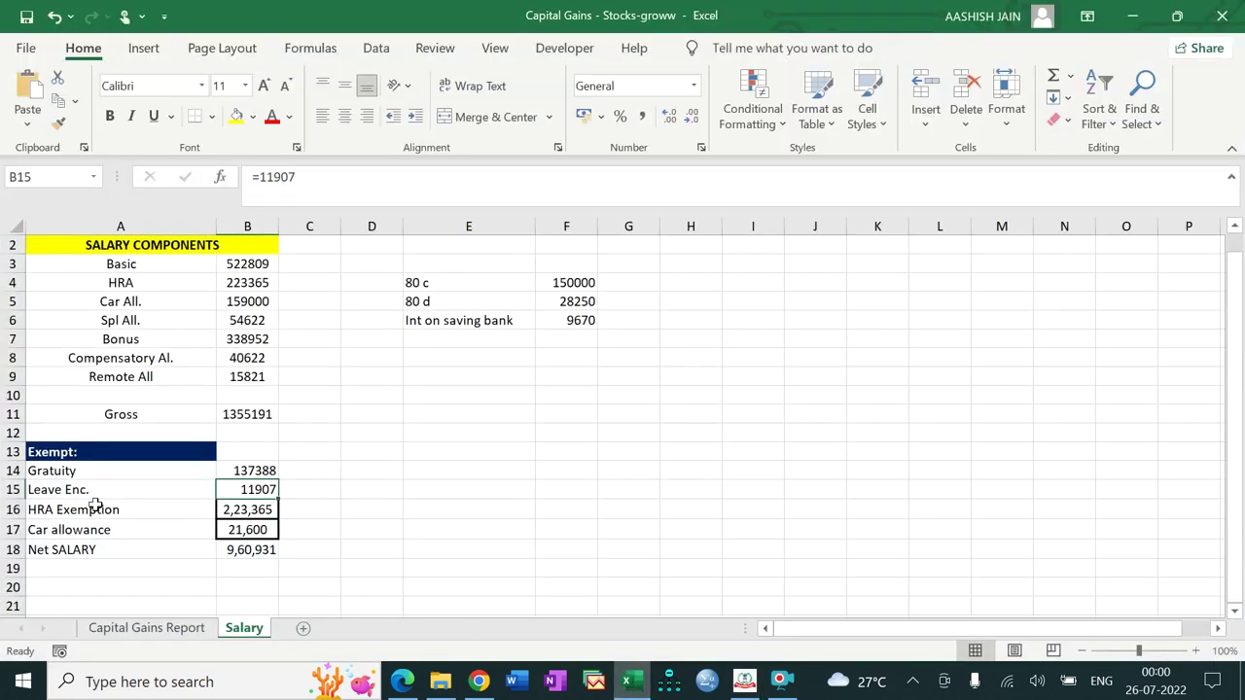
Step: Add a Sec 10(10) death-cum-retirement gratuity exemption of 1,37,388 copied from Excel B14
left_click(240, 470)
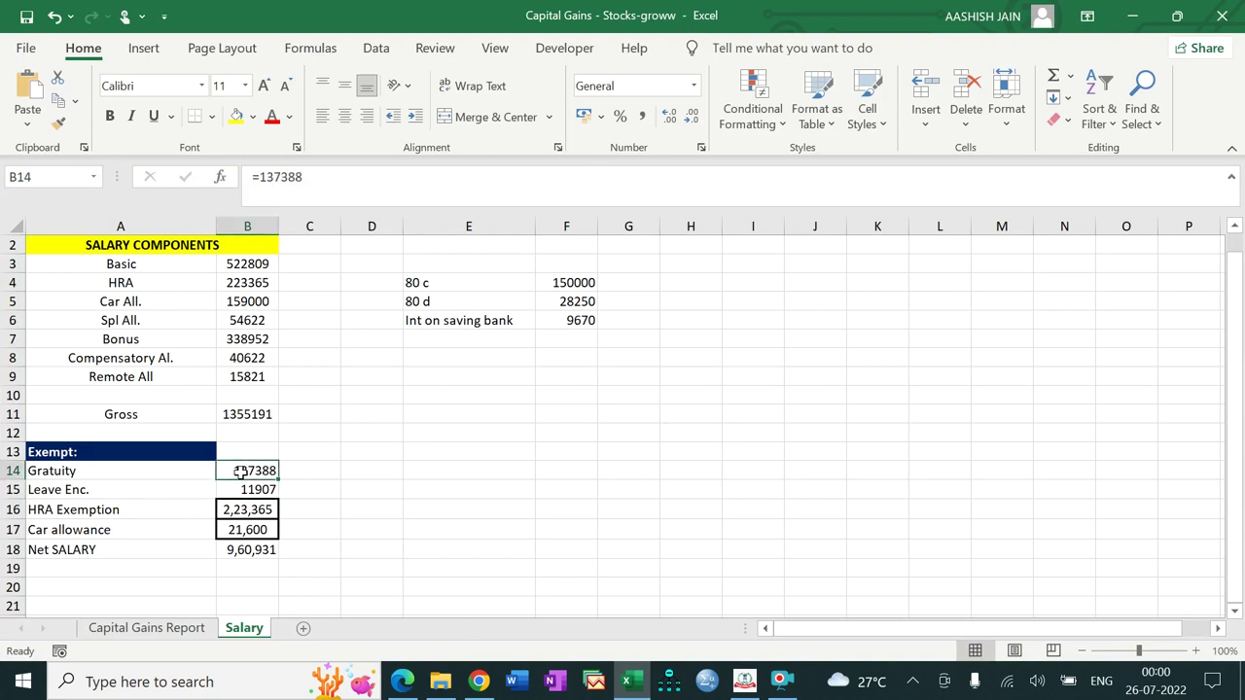
key("ctrl+c")
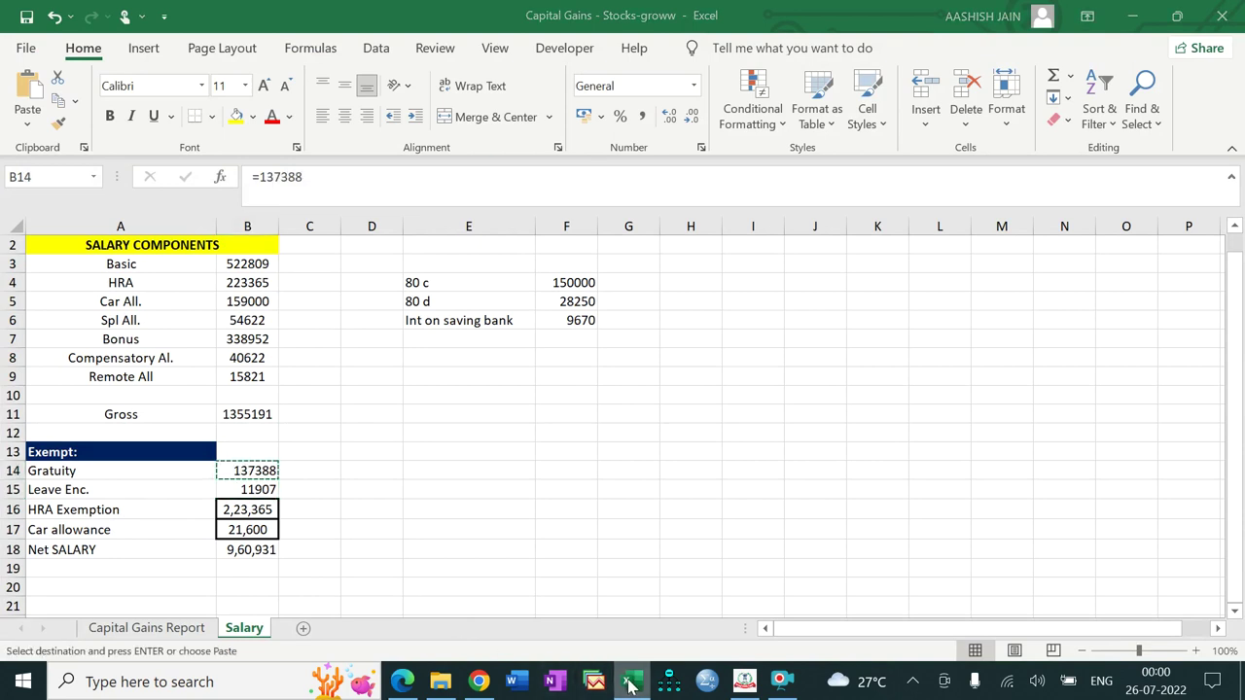
left_click(629, 683)
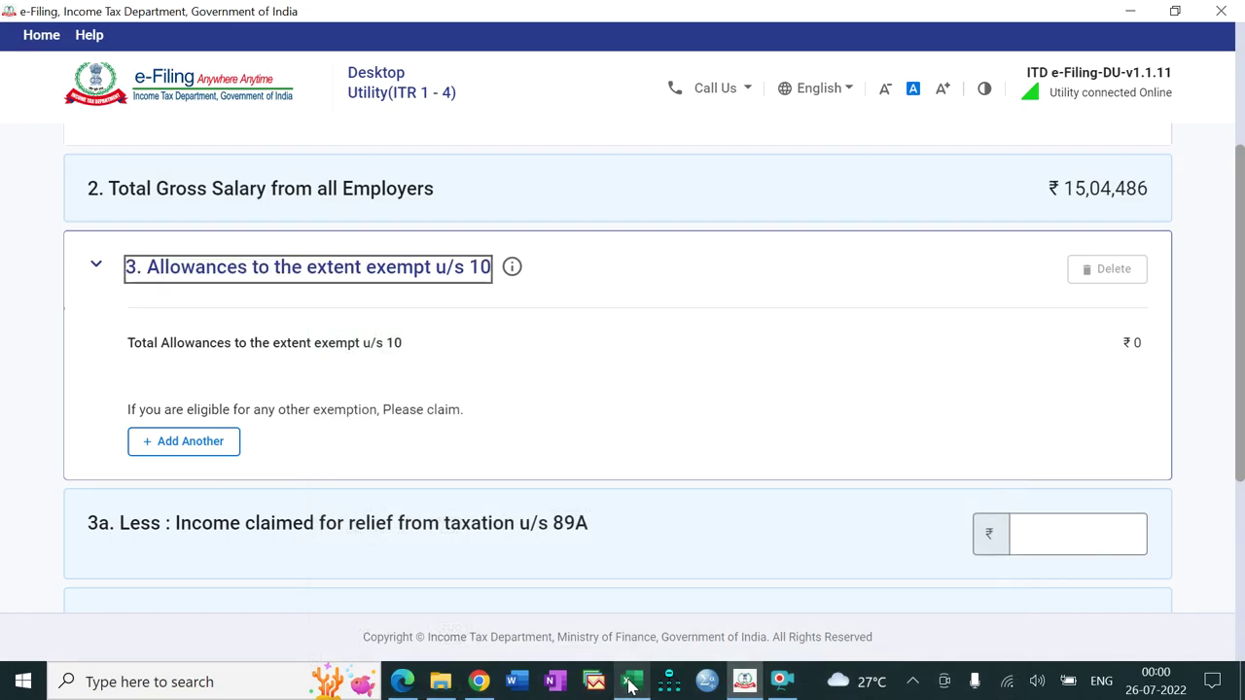
left_click(192, 446)
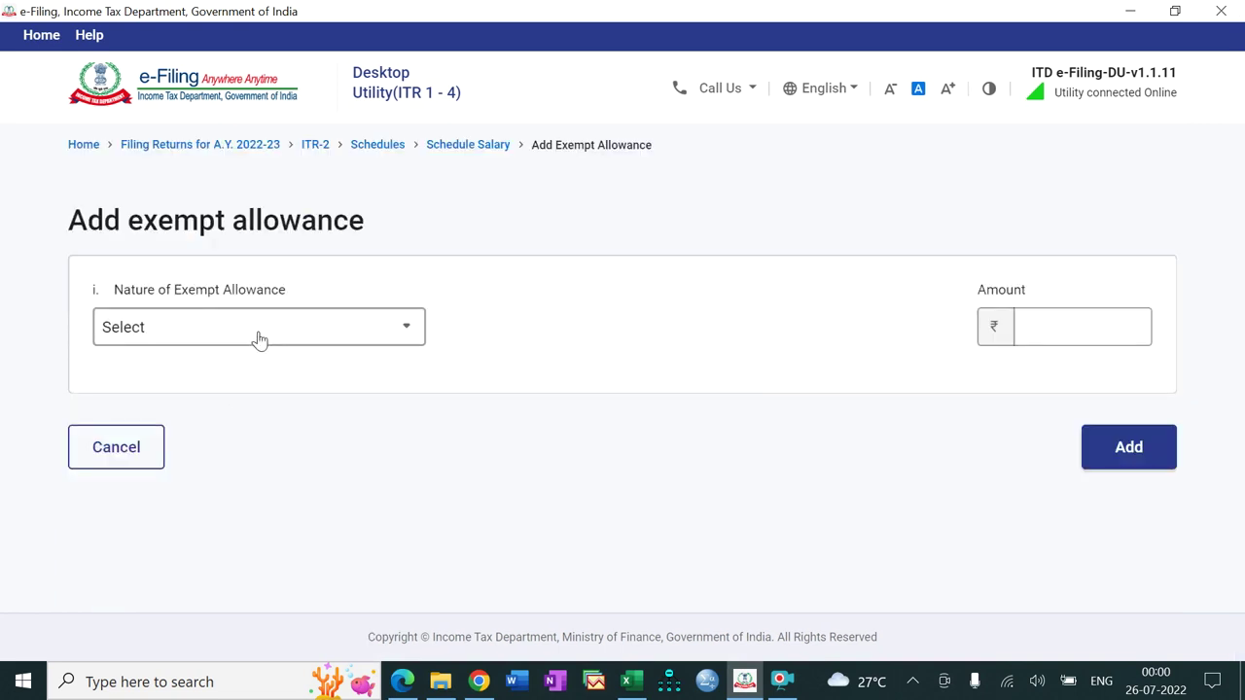
left_click(259, 337)
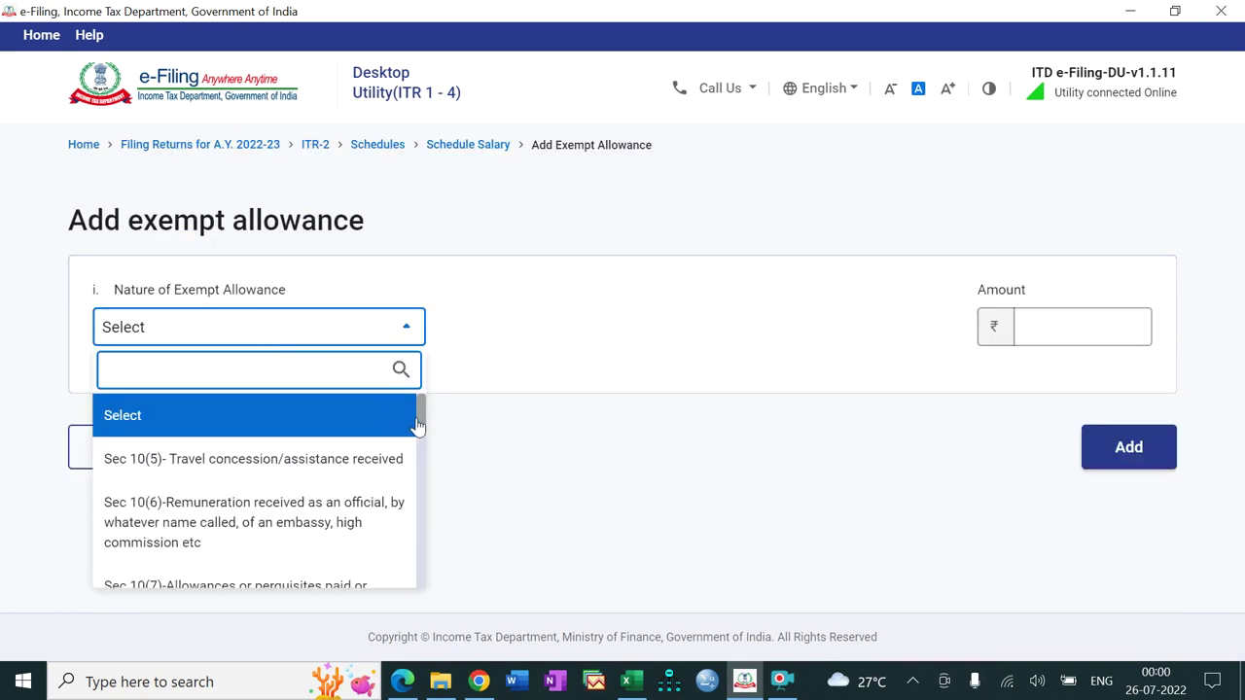
left_click_drag(422, 413, 420, 467)
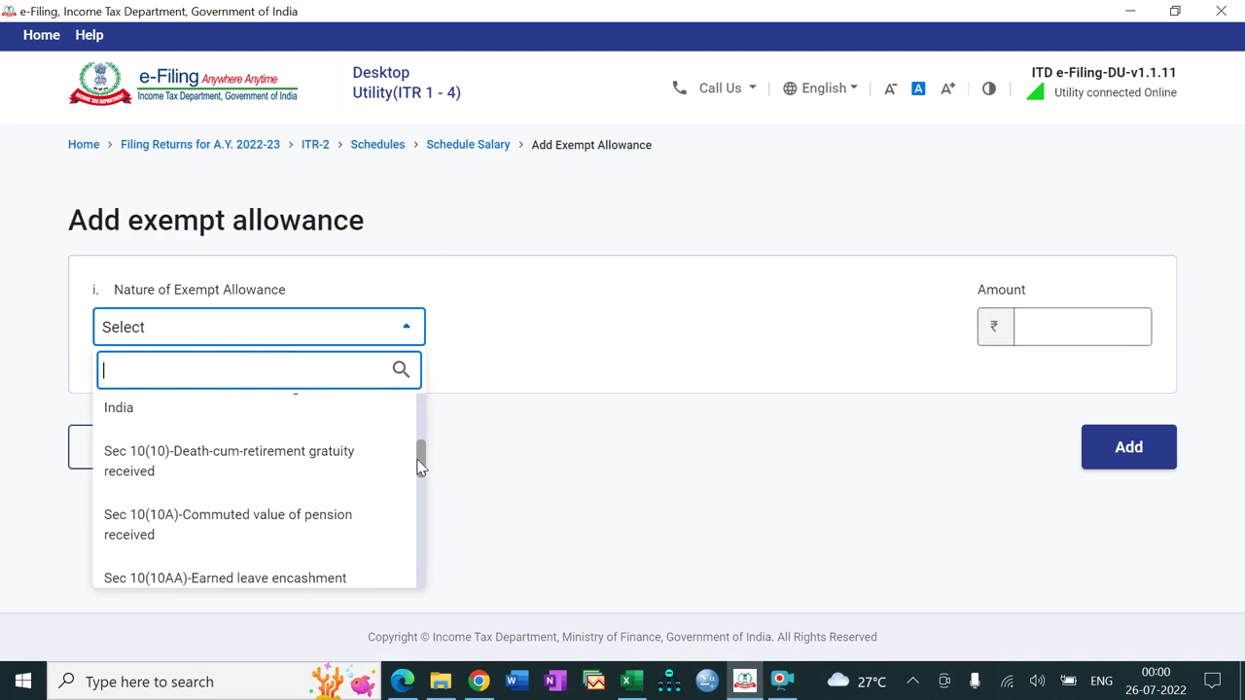
left_click(306, 462)
left_click(1047, 320)
key("ctrl+v")
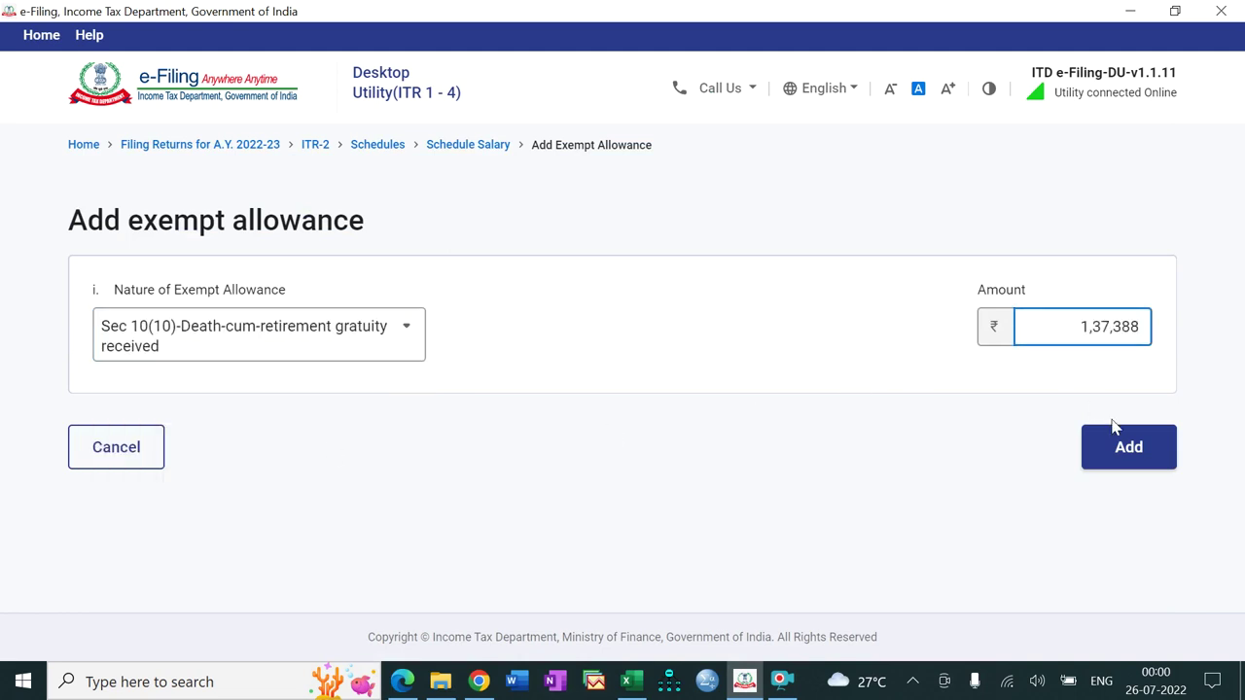
left_click(1131, 453)
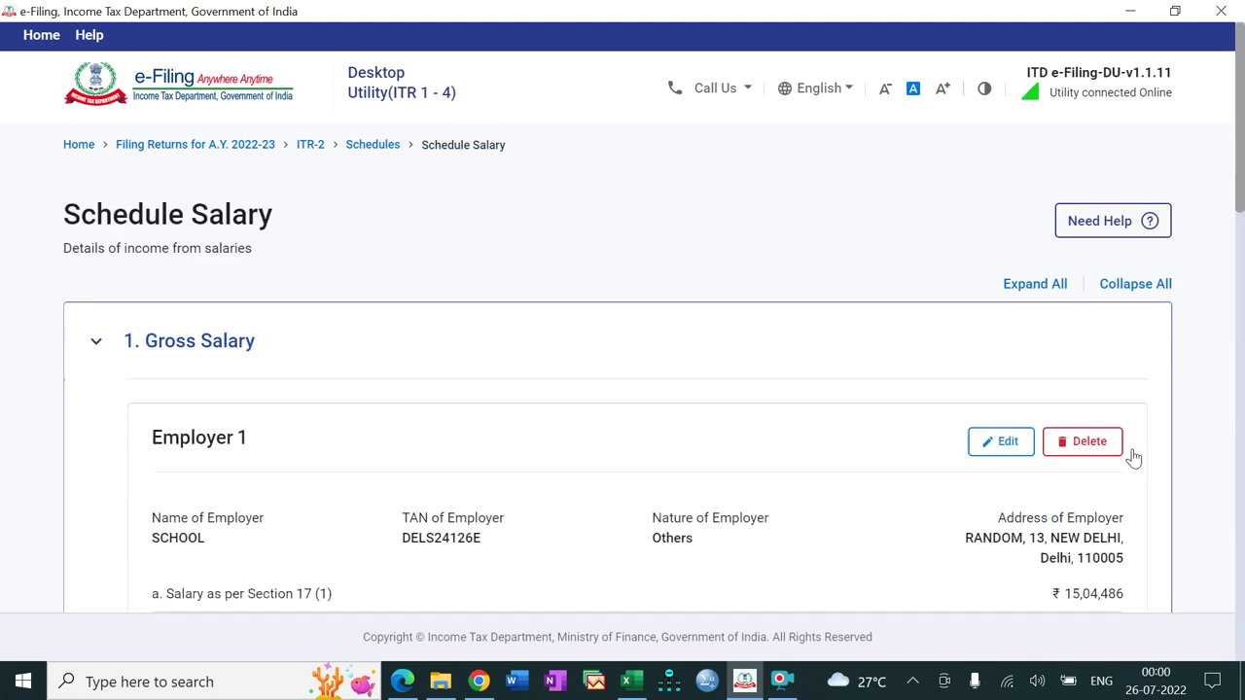
Step: Start another exempt allowance entry and look up the next exempt amount in Excel
left_click_drag(1241, 201, 1242, 542)
scroll(428, 455, "down", 1)
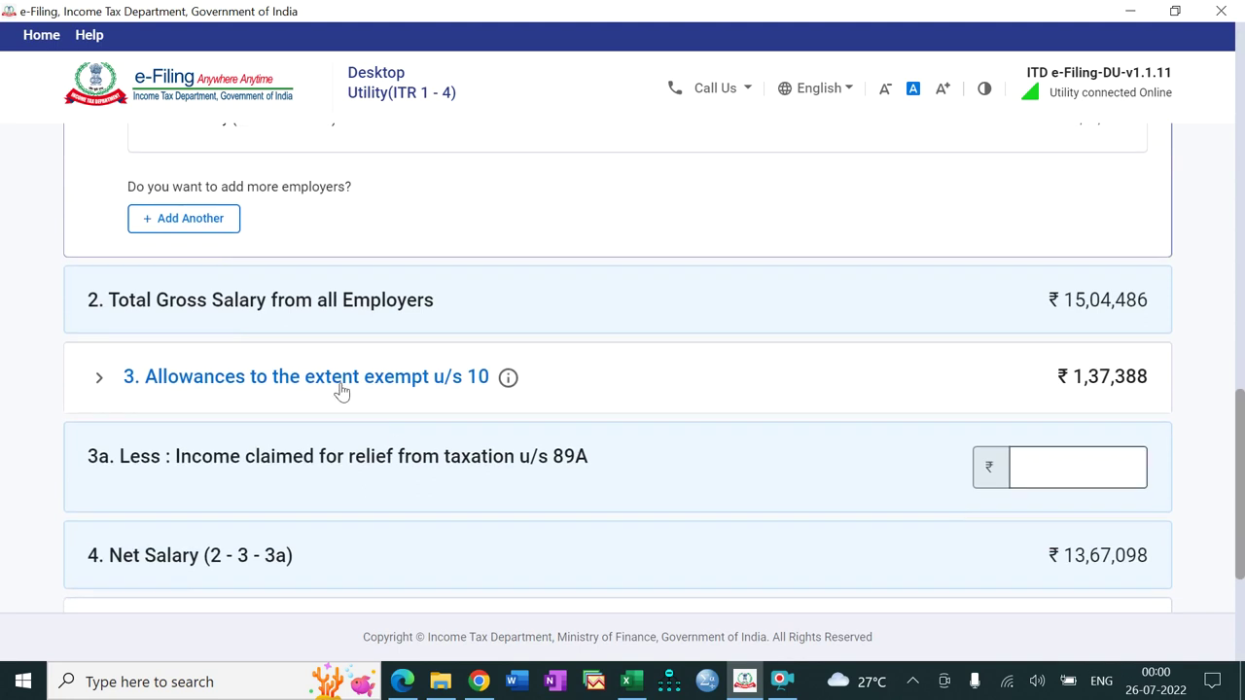
scroll(315, 381, "down", 3)
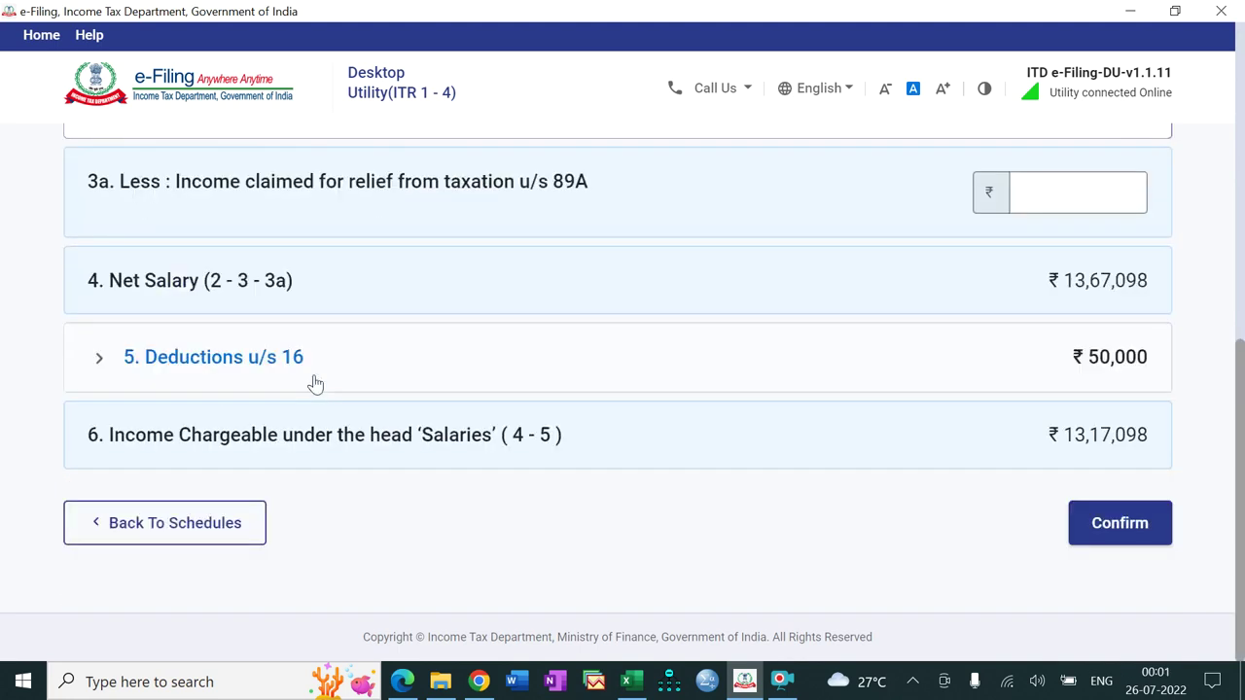
left_click_drag(1242, 416, 1240, 253)
left_click(165, 437)
left_click(630, 682)
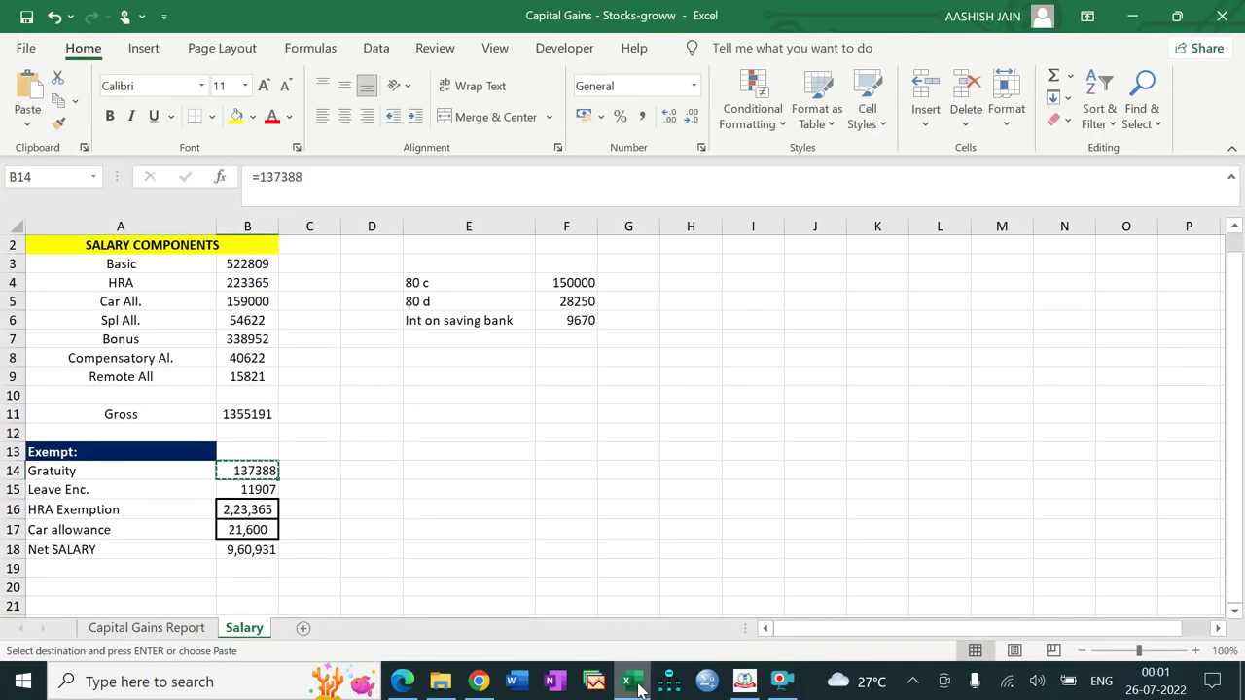
Step: Add a Sec 10(10AA) earned leave encashment allowance of ₹11,907
left_click(638, 688)
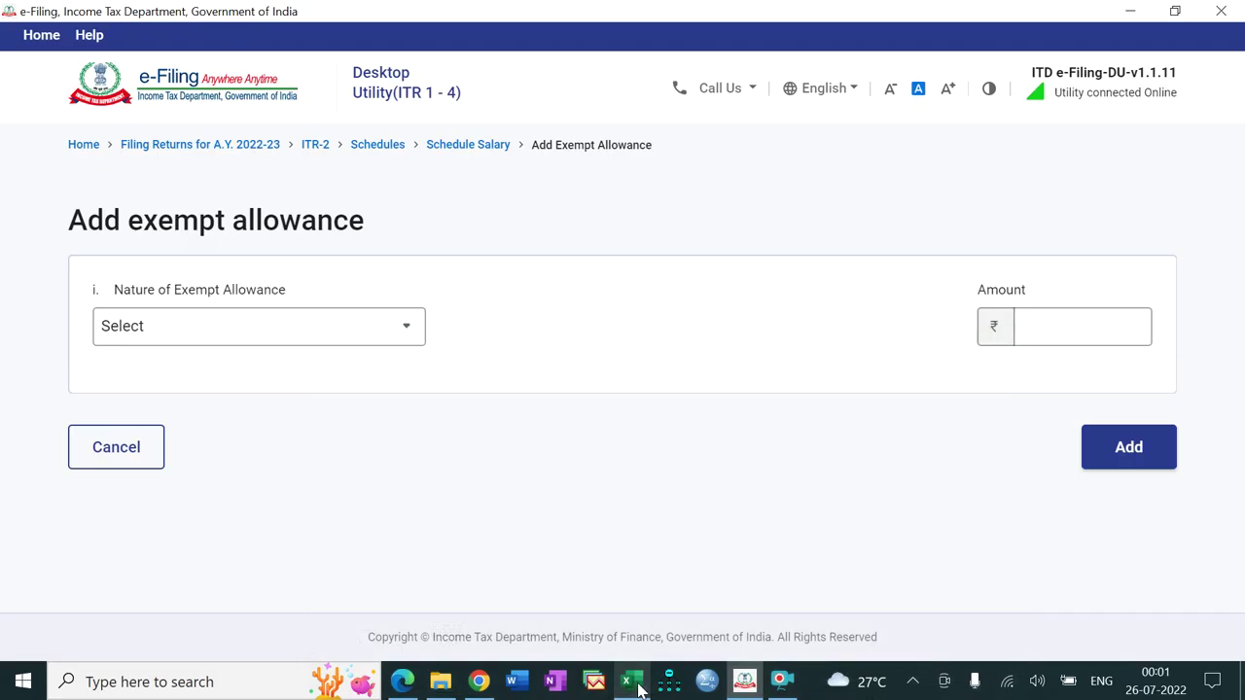
left_click(237, 339)
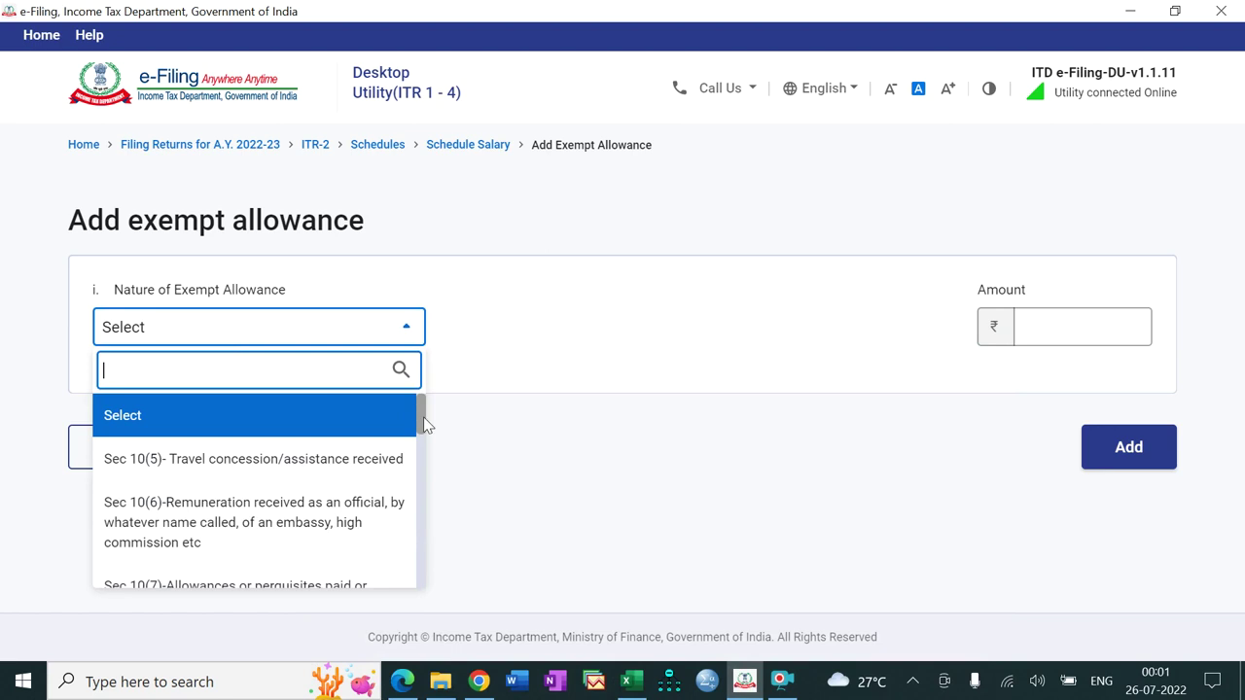
left_click_drag(424, 424, 422, 483)
left_click(325, 485)
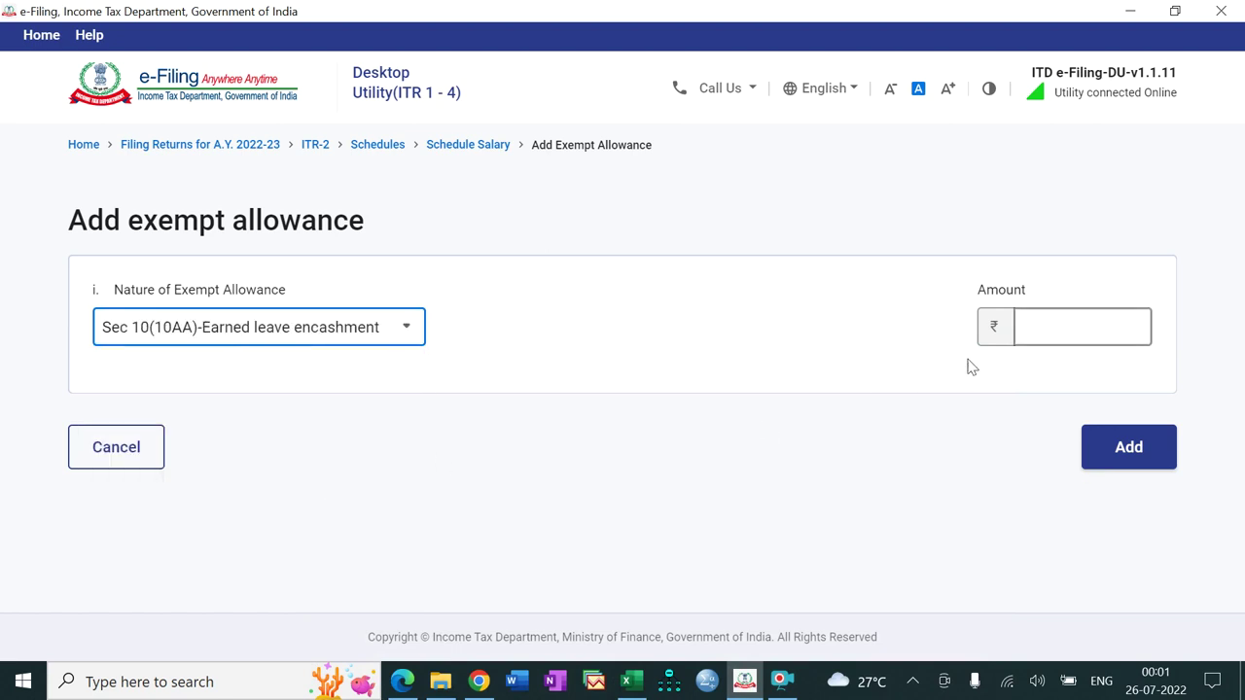
left_click(1038, 331)
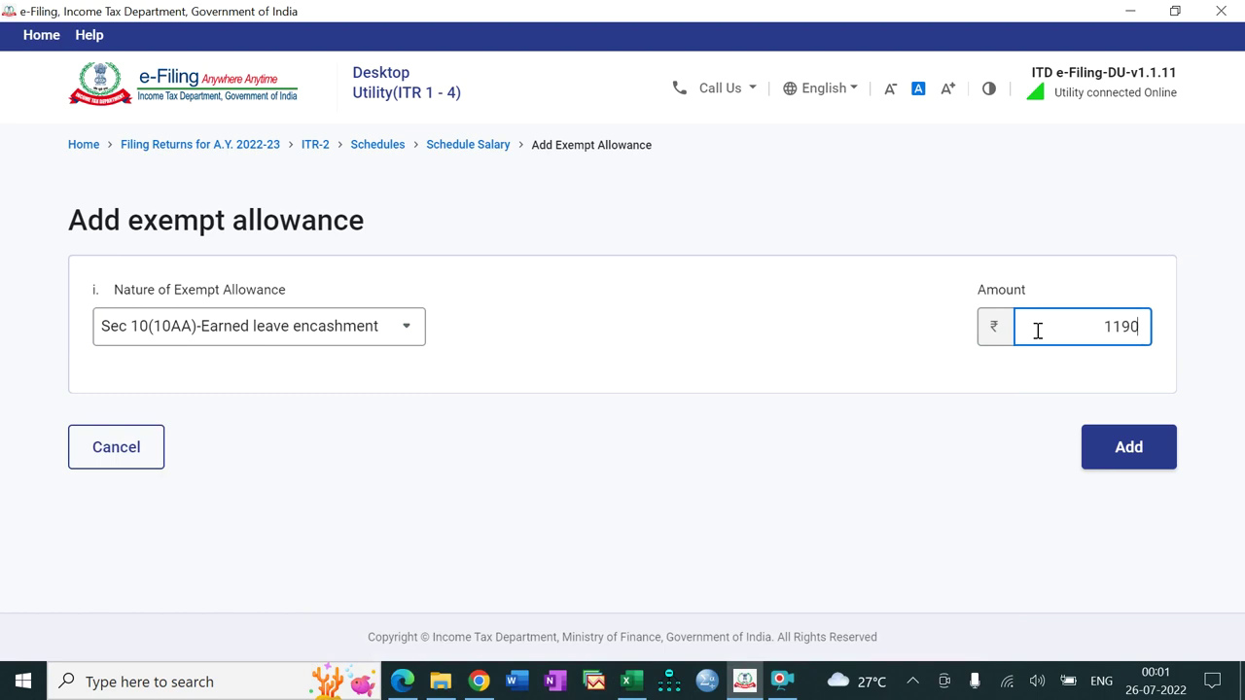
type("11907")
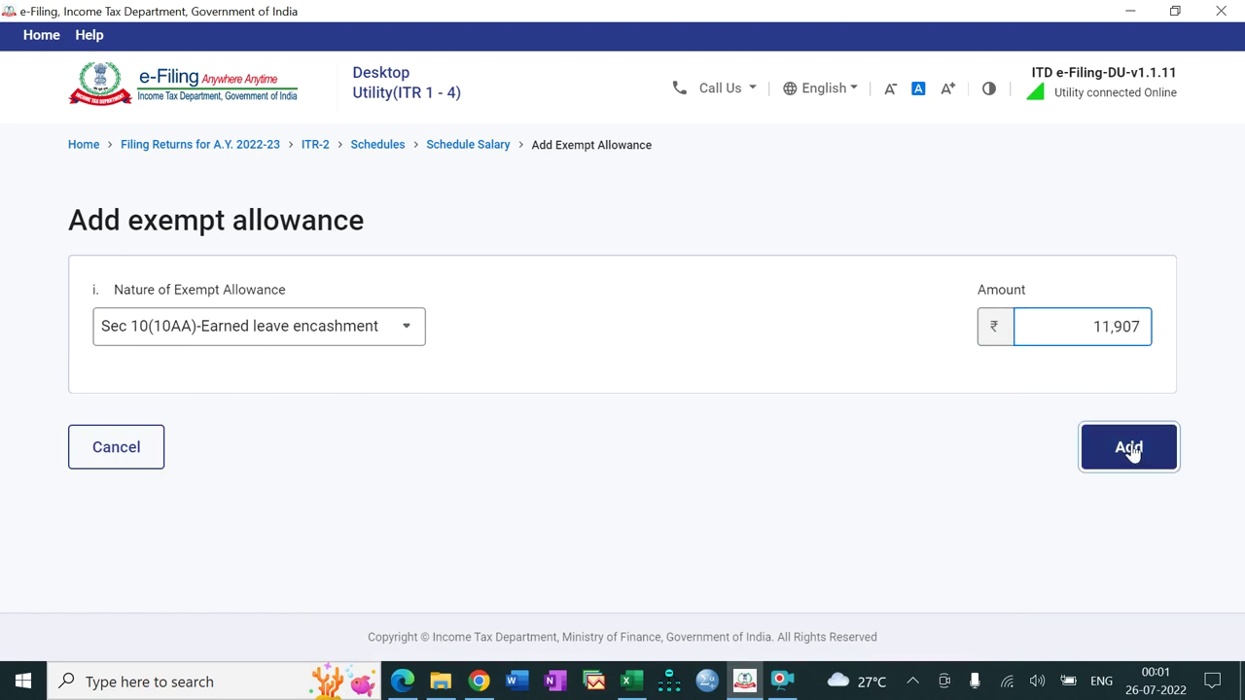
left_click(1130, 450)
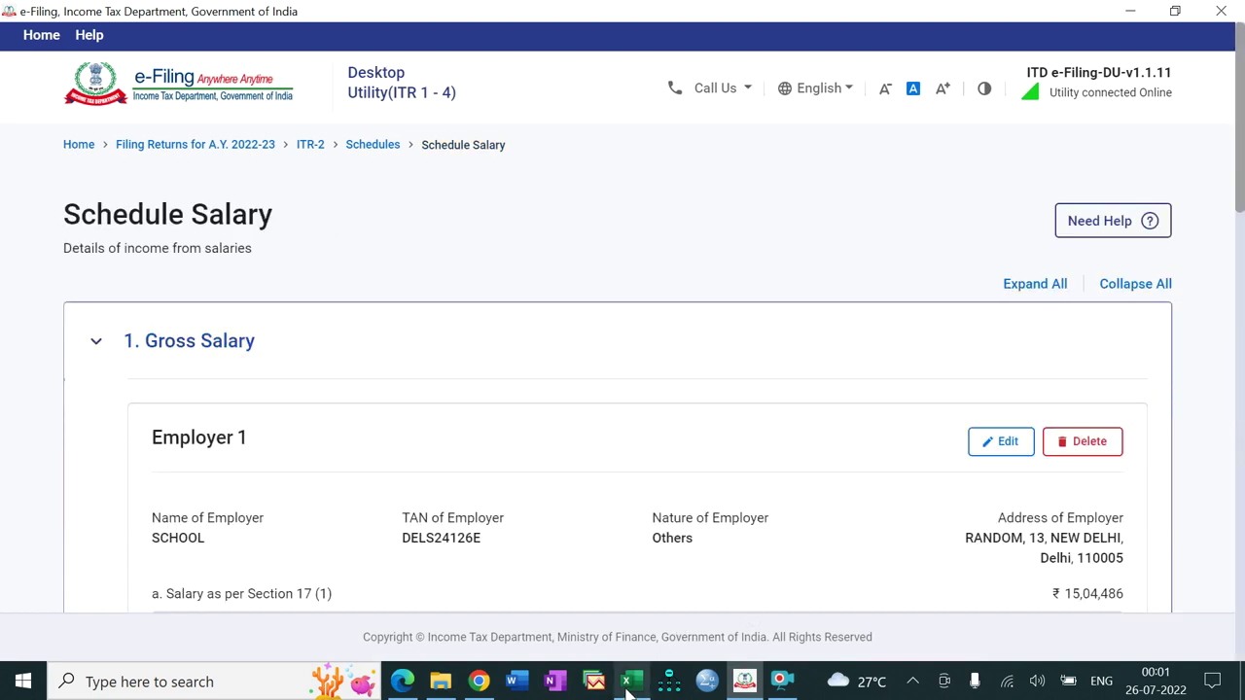
Step: Copy the HRA Exemption value from Excel cell B16 and expand the Allowances section
left_click(629, 682)
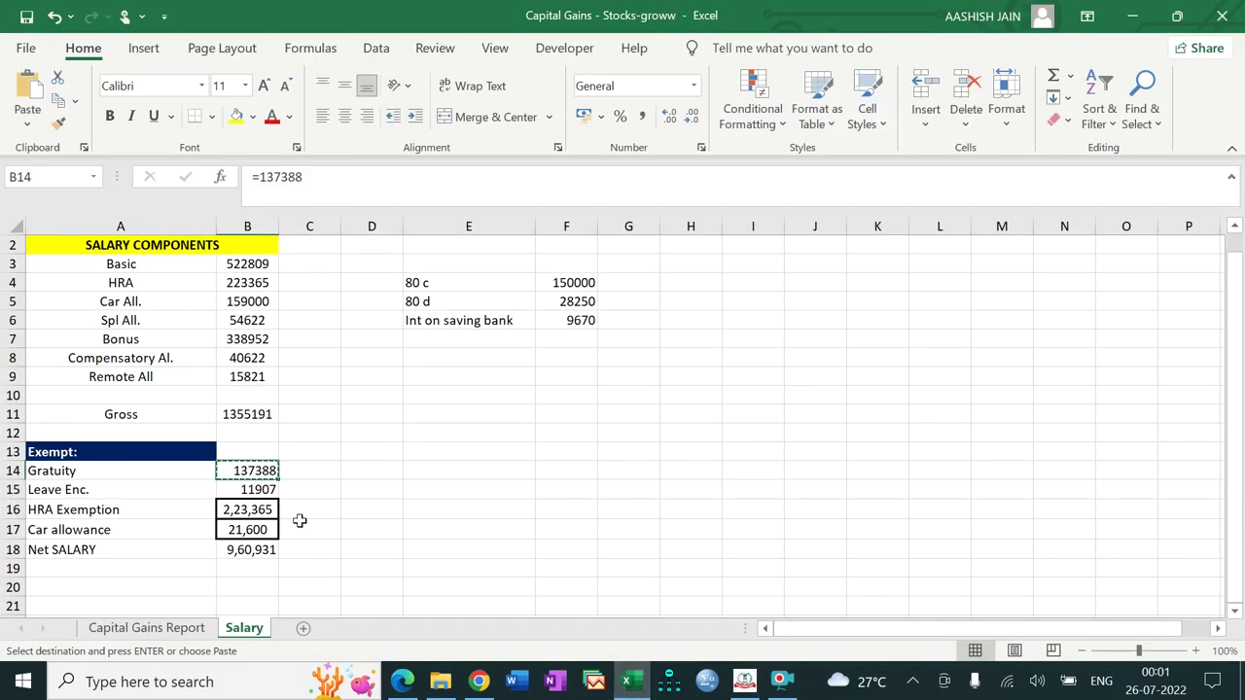
left_click(261, 508)
key("ctrl+c")
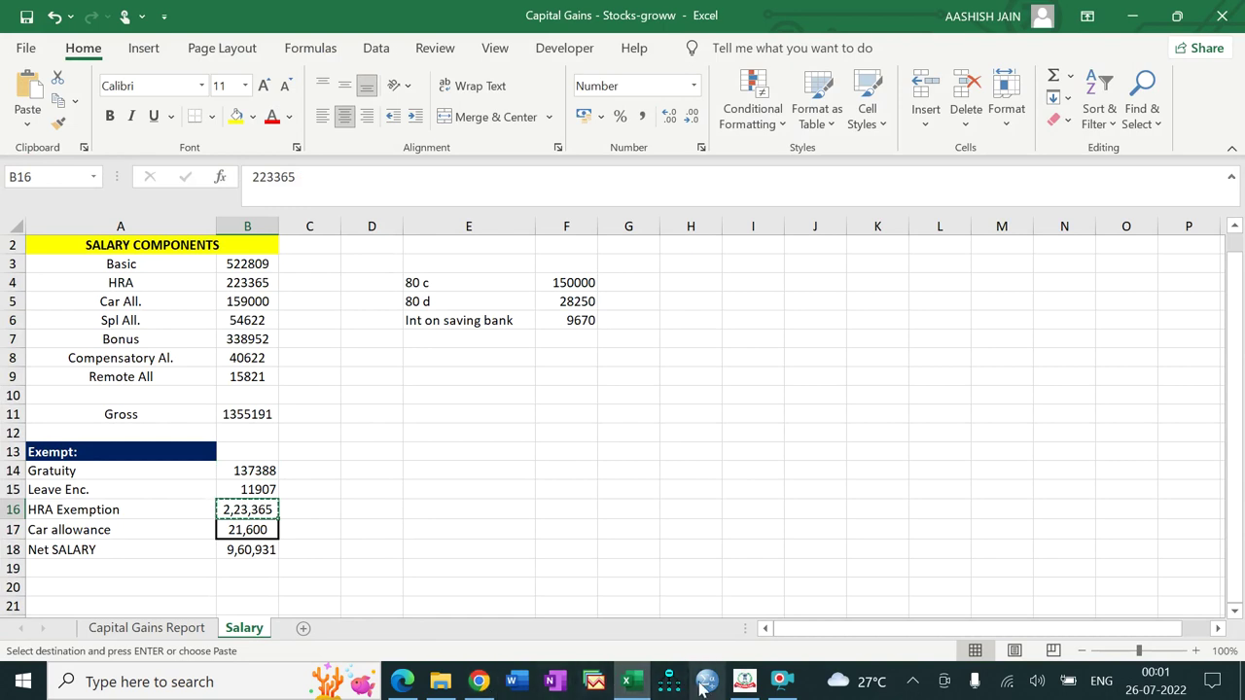
left_click(737, 685)
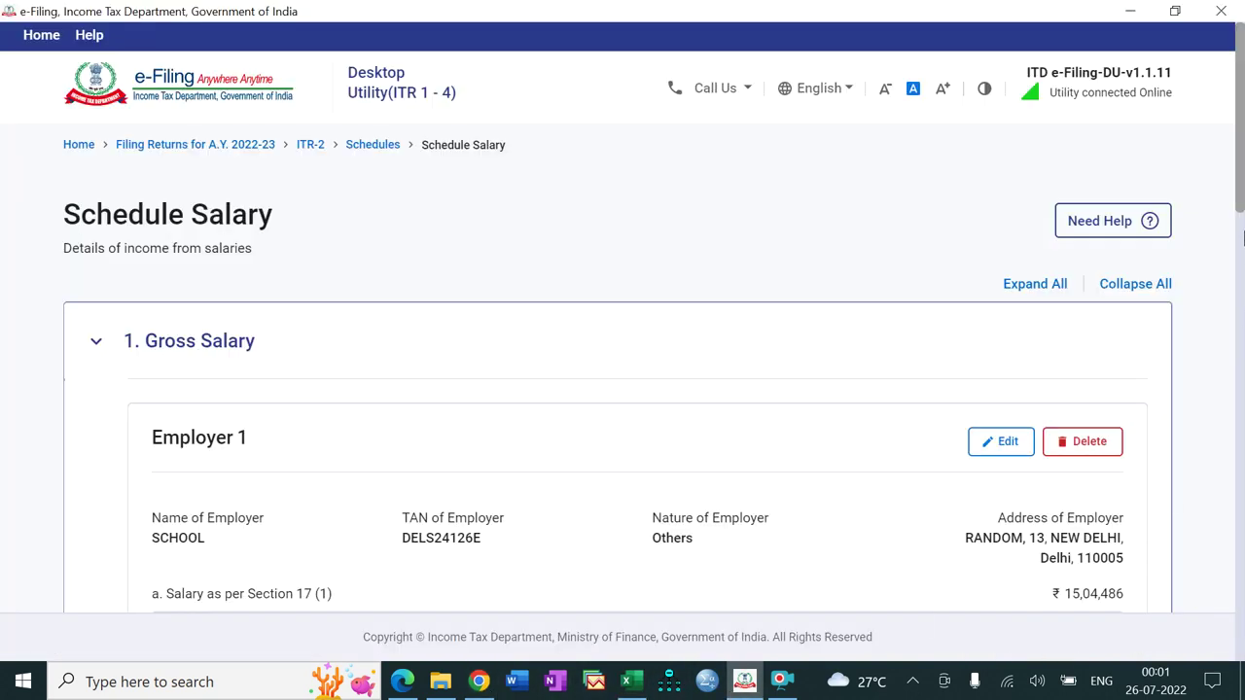
left_click_drag(1242, 199, 1240, 593)
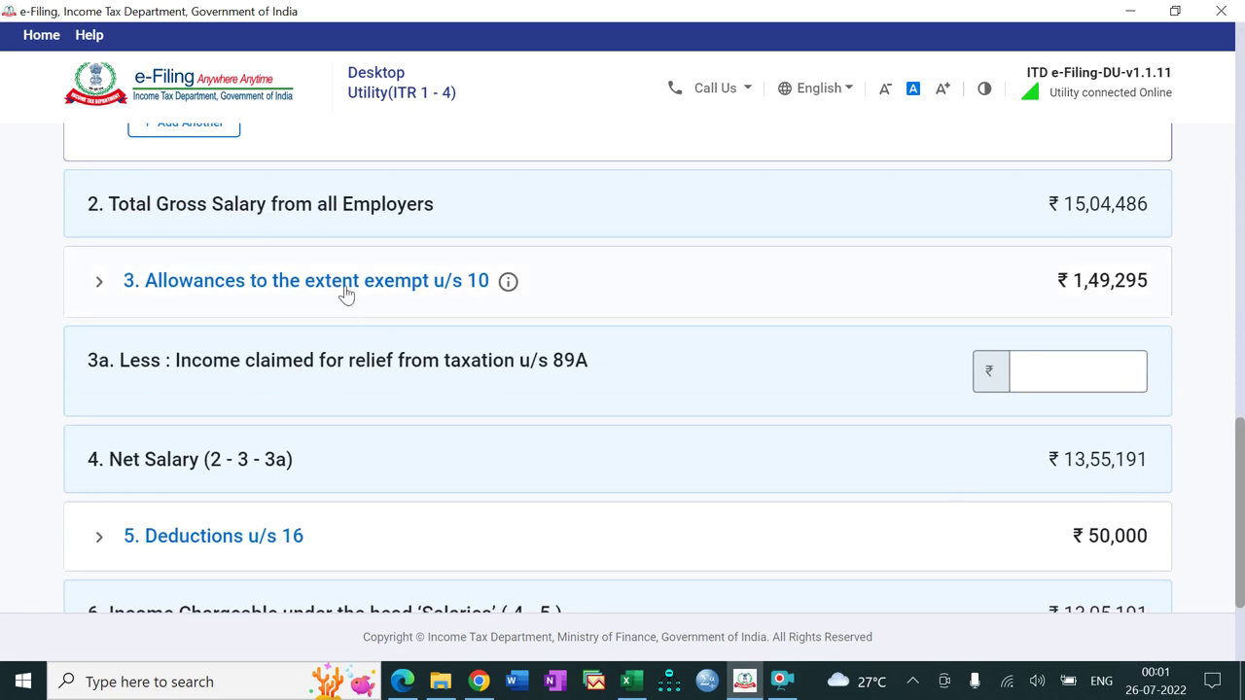
left_click(345, 295)
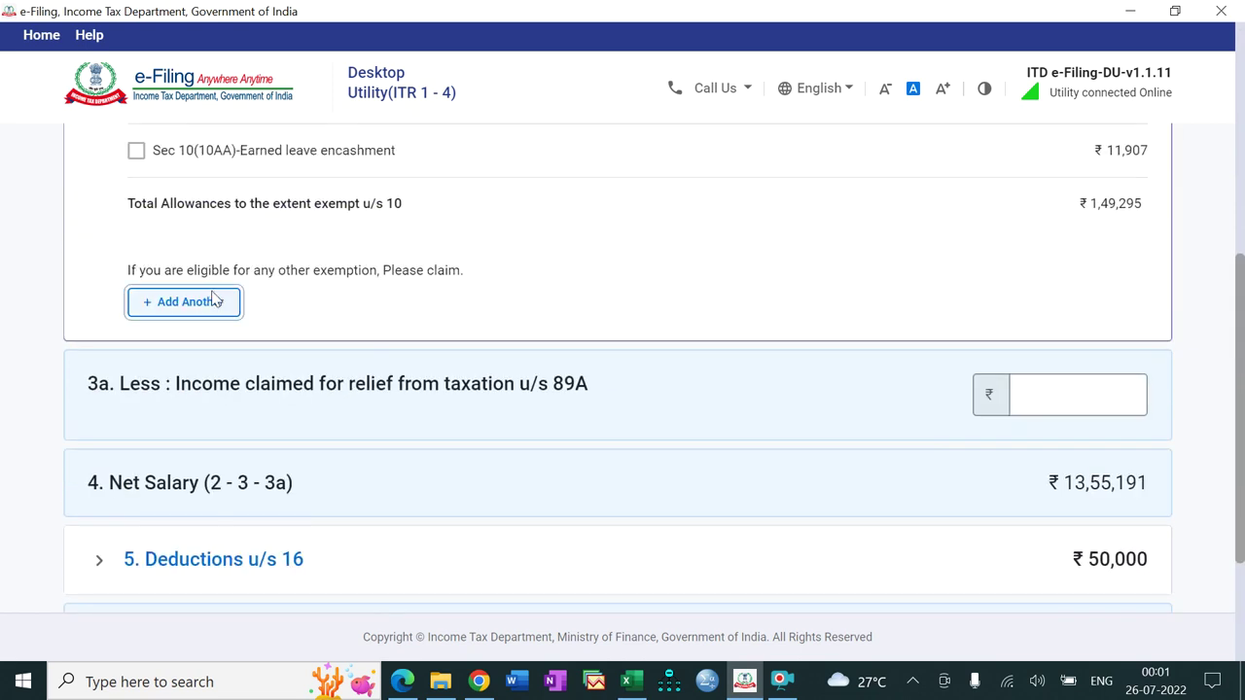
Step: Add a Sec 10(13A) House Rent Allowance of ₹2,23,365 copied from Excel cell B16
left_click(214, 302)
left_click(260, 327)
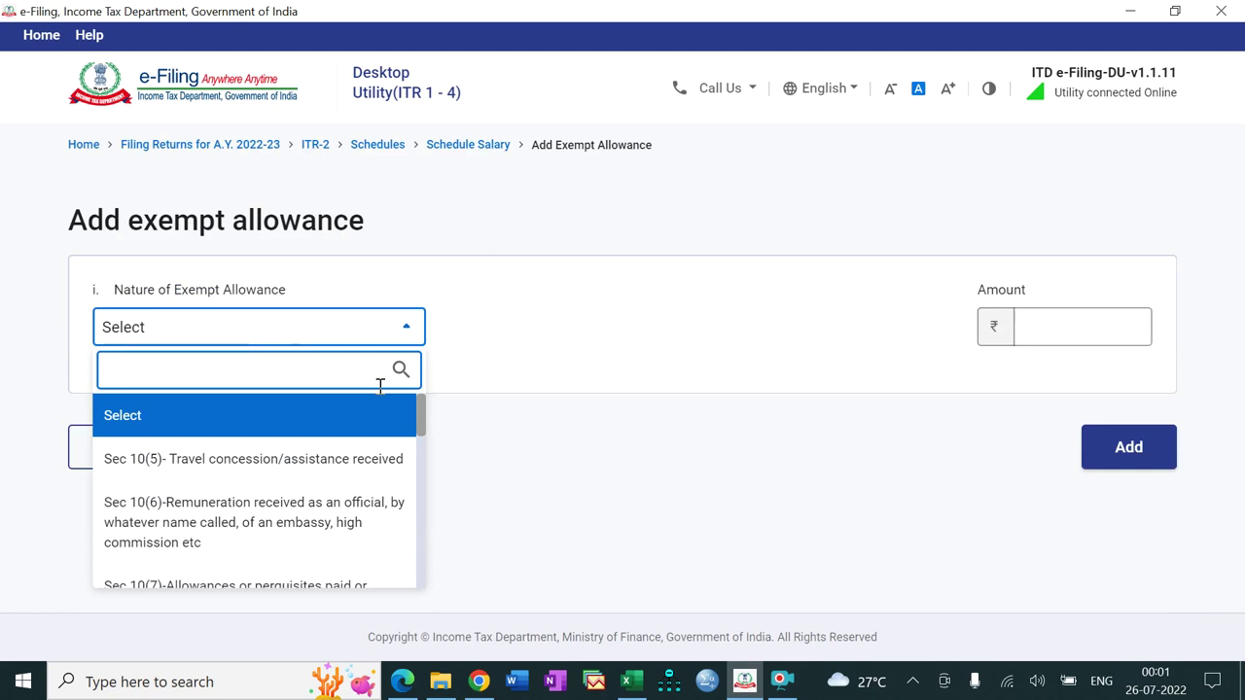
left_click_drag(419, 415, 417, 541)
left_click(263, 466)
left_click(1056, 328)
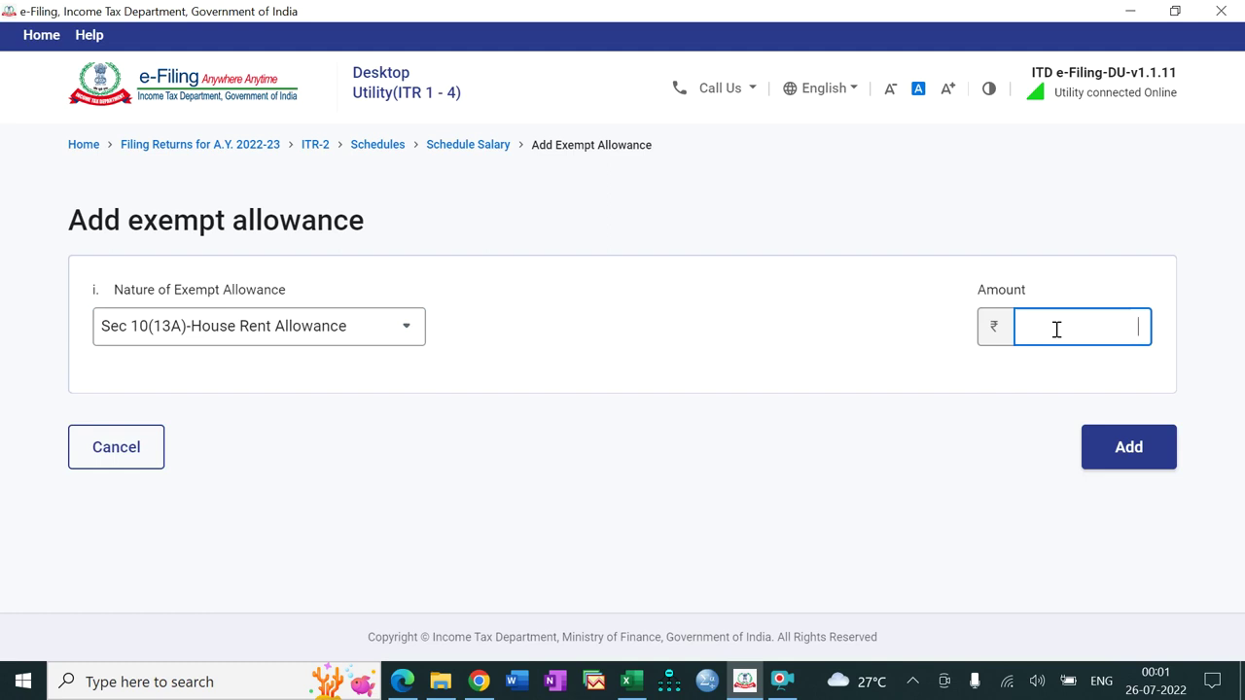
left_click(627, 681)
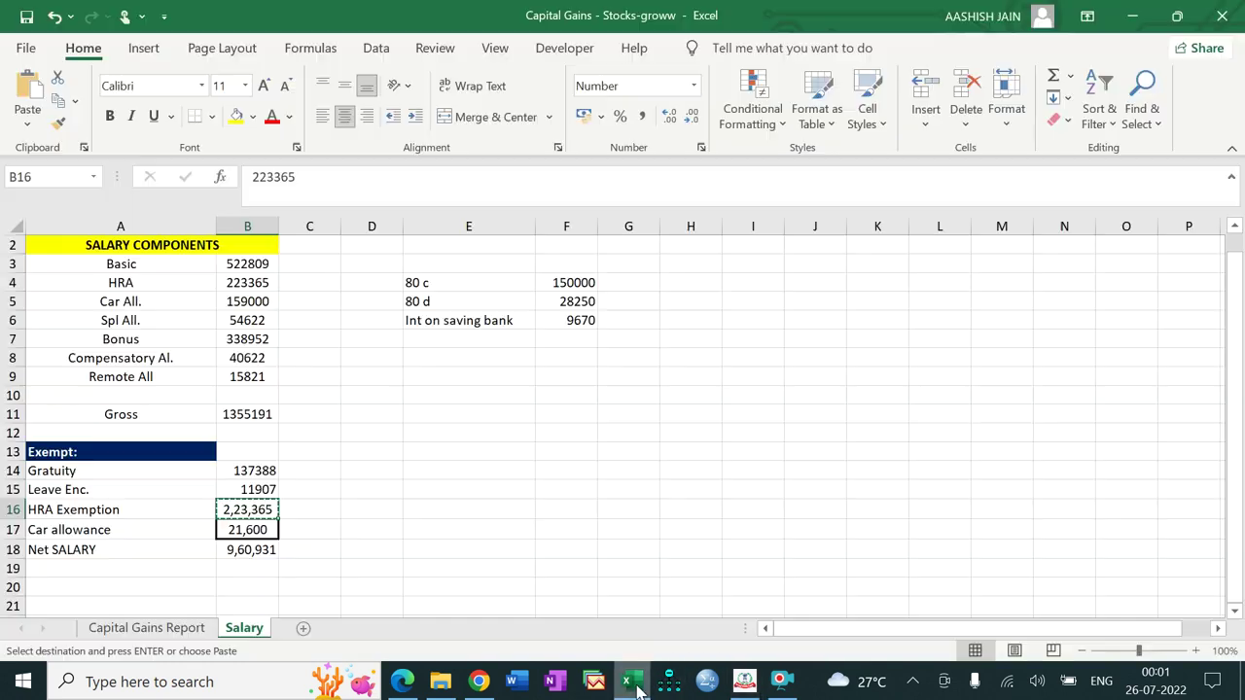
mouse_move(291, 176)
left_mouse_down()
mouse_move(246, 176)
mouse_move(297, 179)
left_mouse_up()
key("ctrl+c")
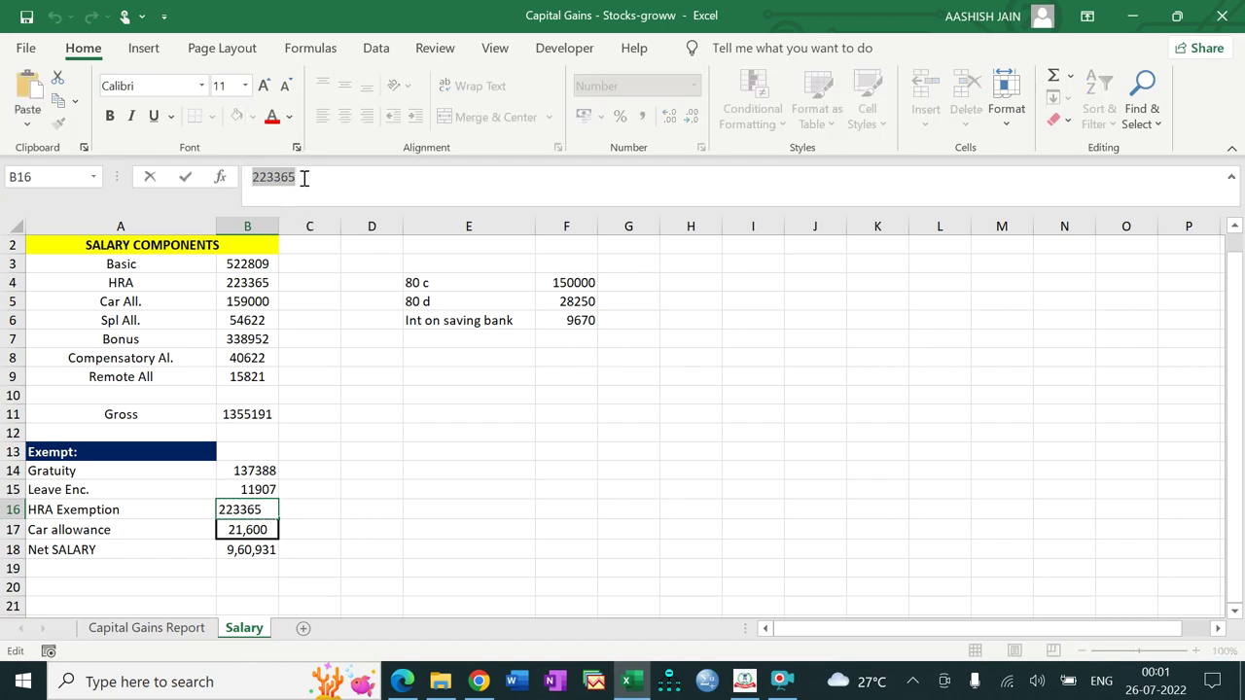
left_click(745, 680)
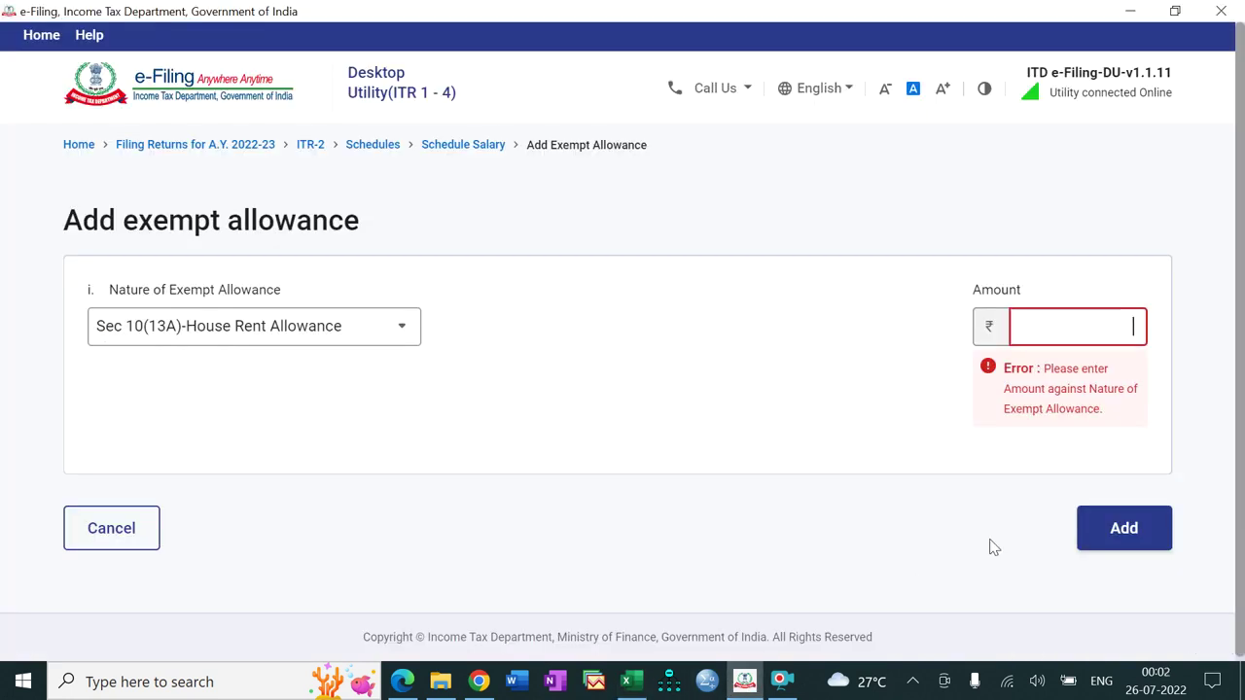
key("ctrl+v")
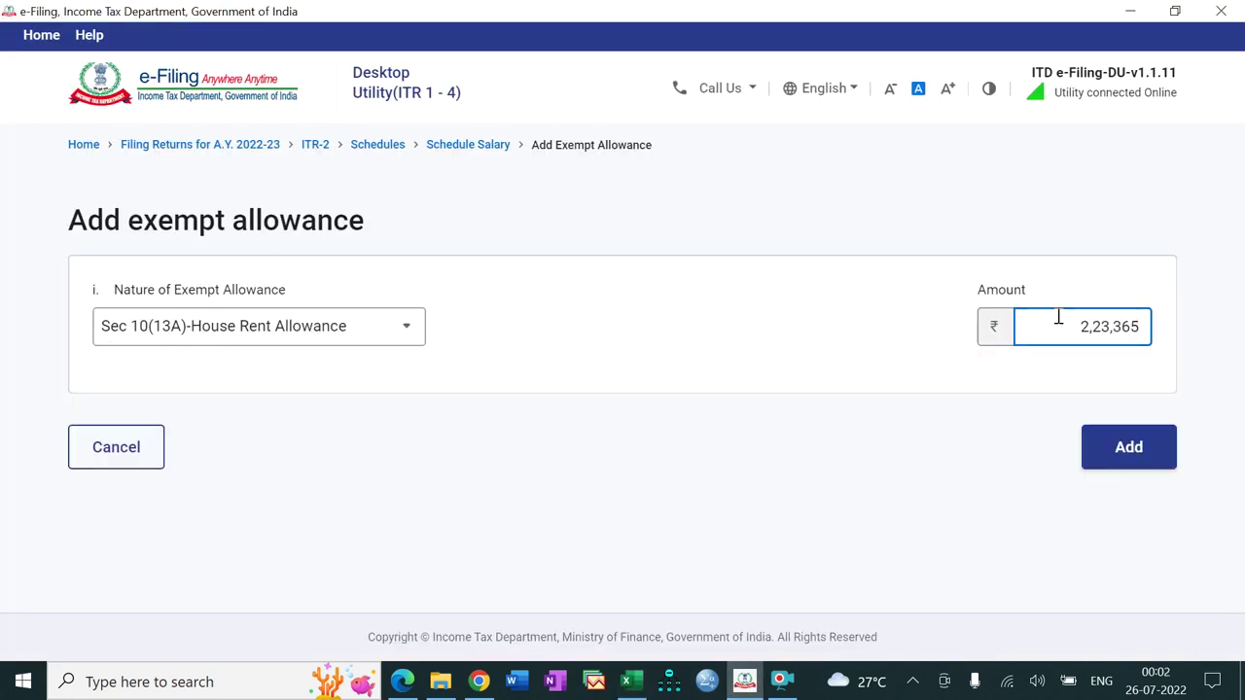
left_click(1139, 455)
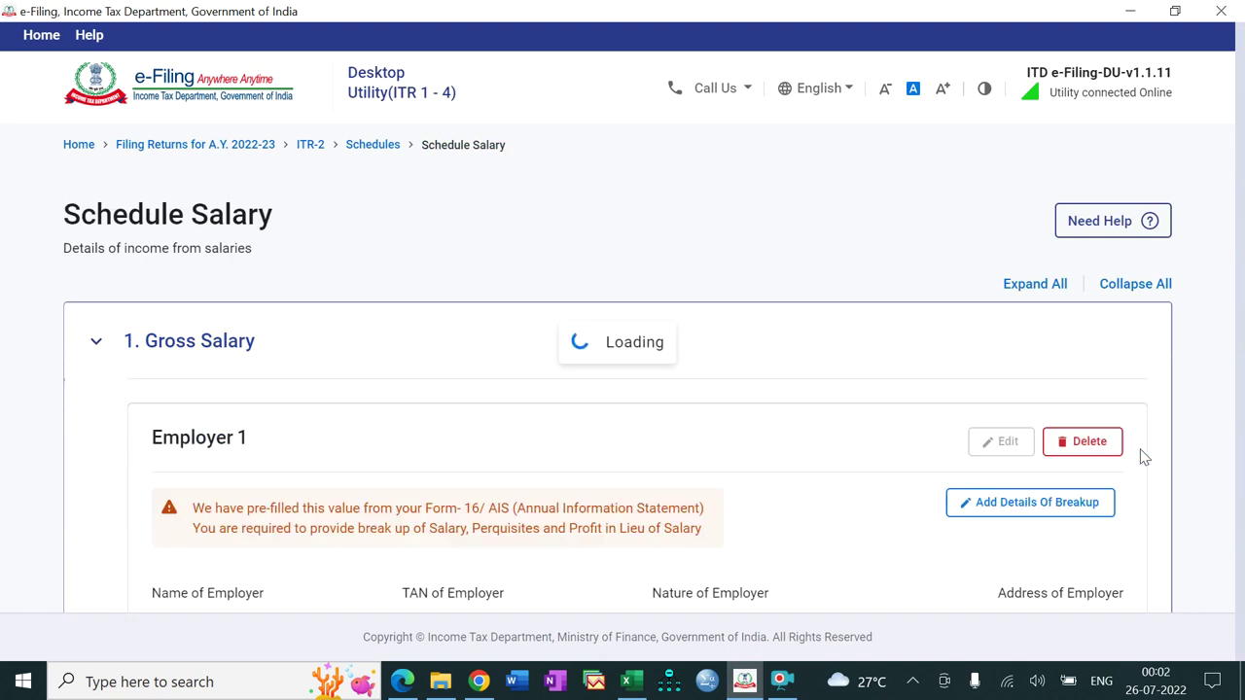
Step: Start another exempt allowance entry of type Any Other
left_click(630, 681)
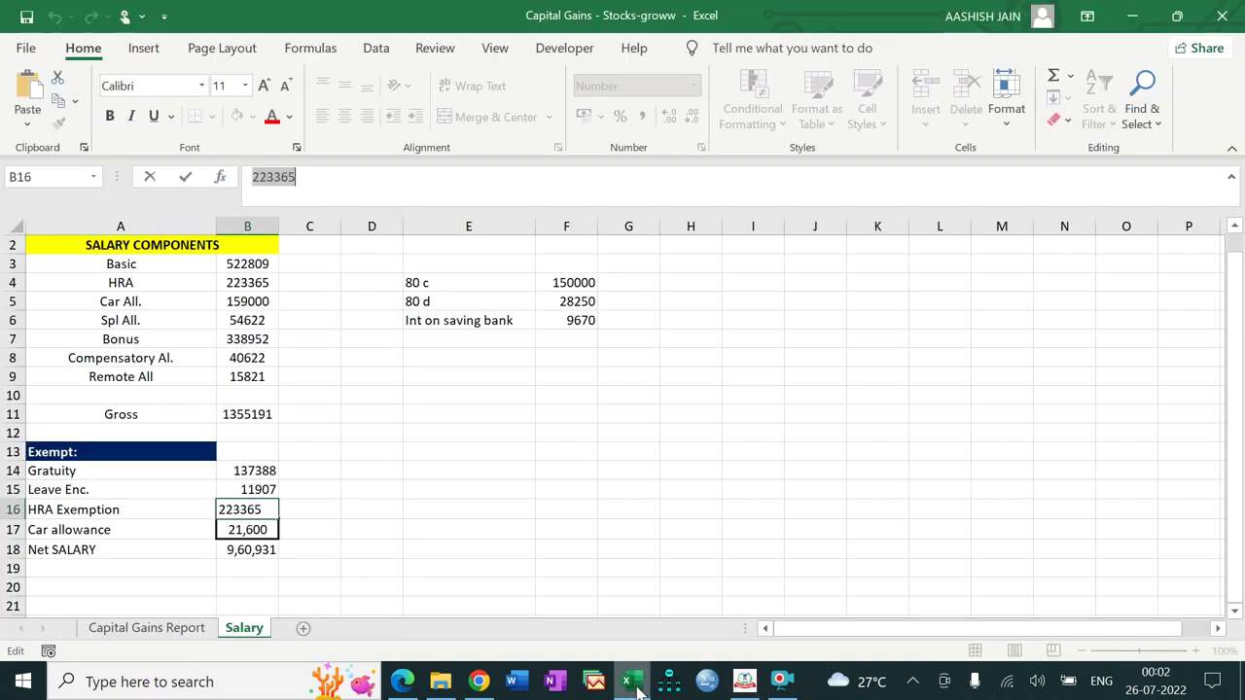
left_click(632, 685)
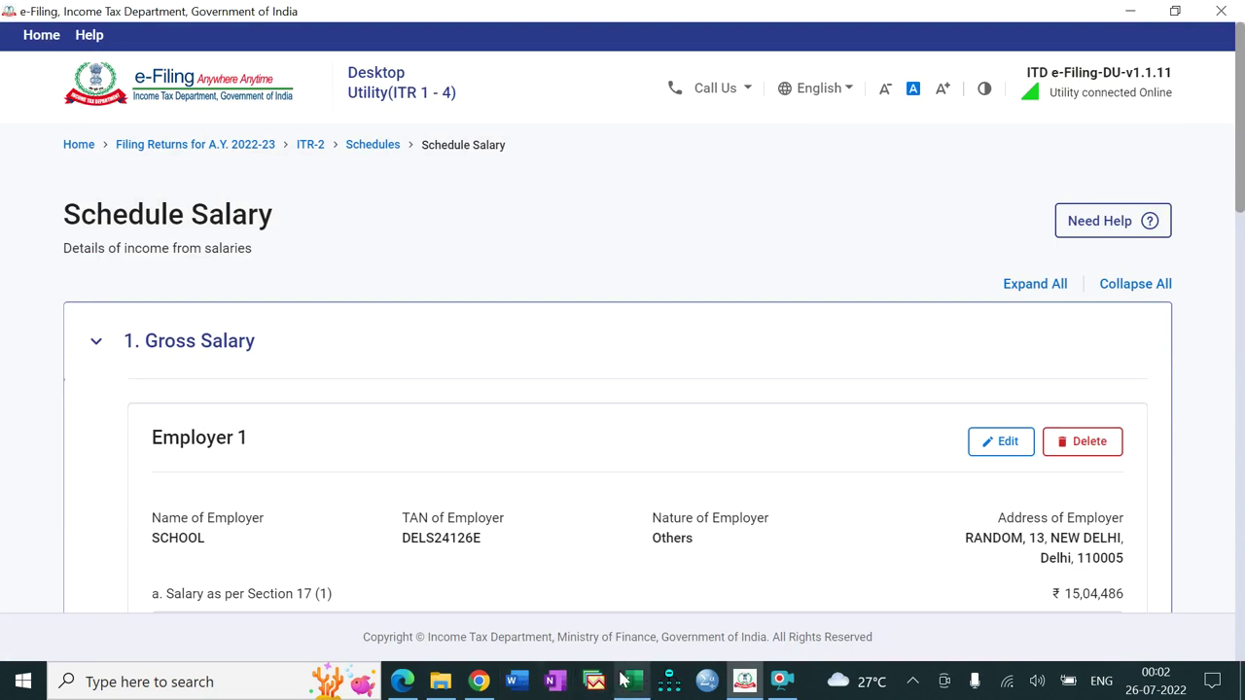
left_click_drag(1241, 191, 1242, 508)
scroll(485, 359, "down", 3)
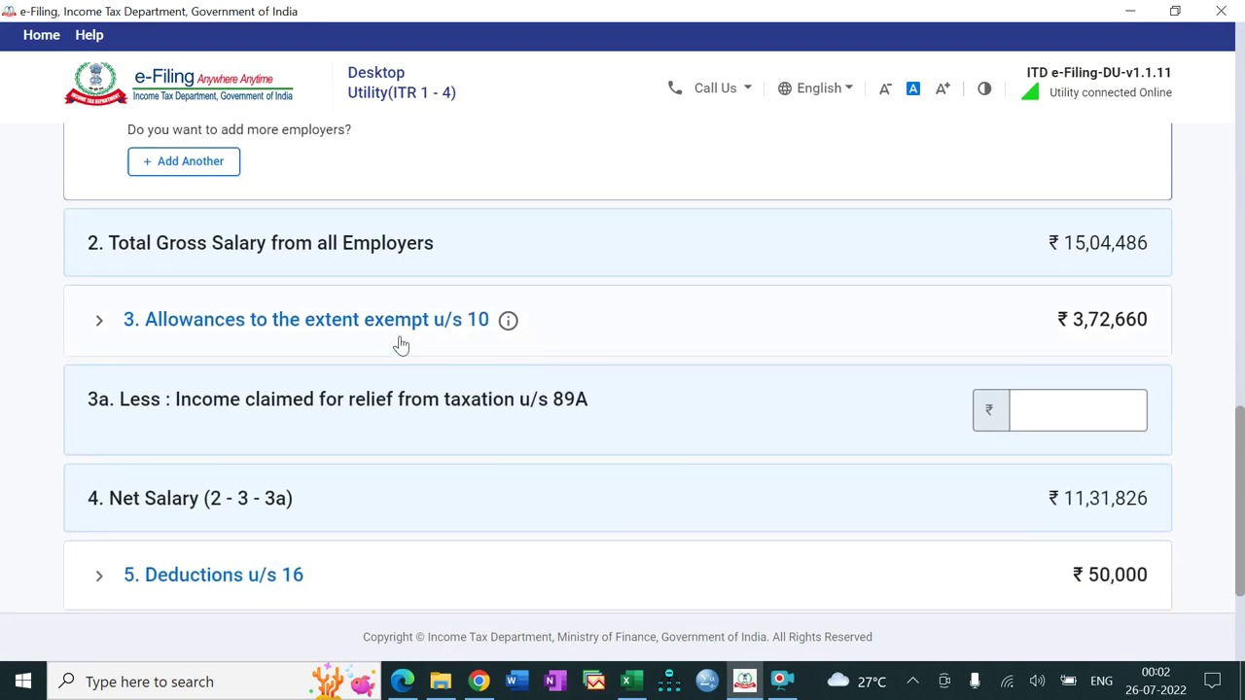
scroll(400, 345, "down", 3)
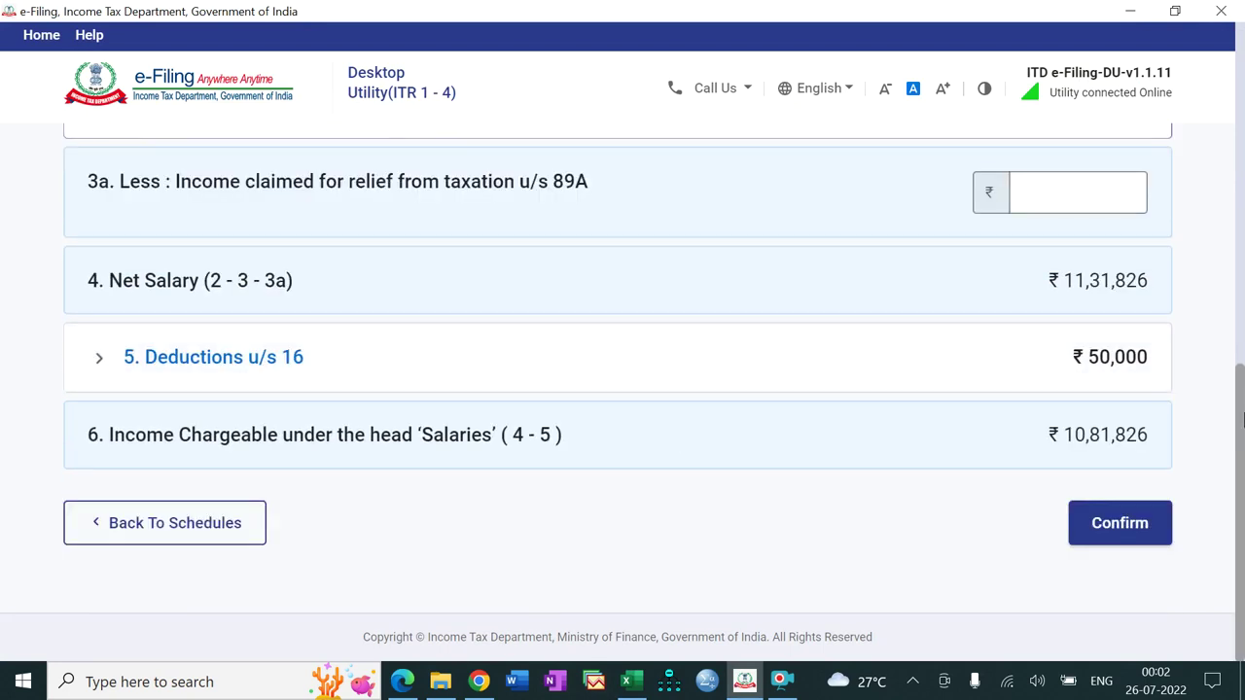
left_click_drag(1241, 434, 1242, 282)
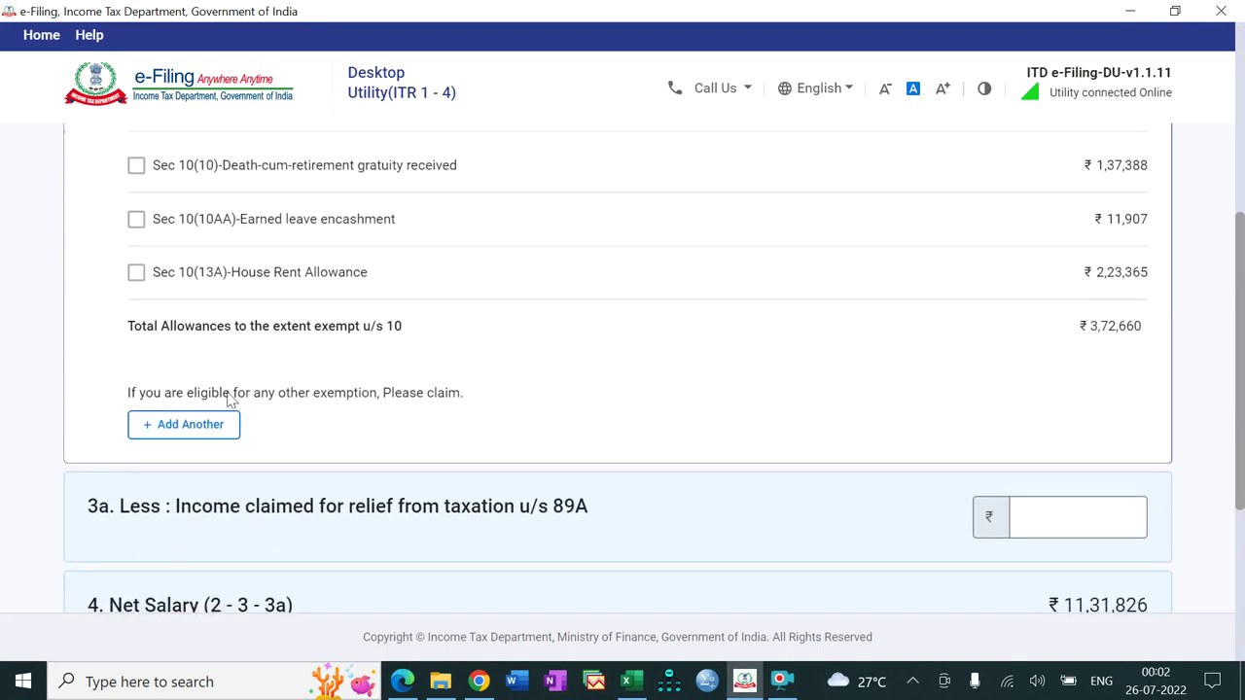
left_click(199, 435)
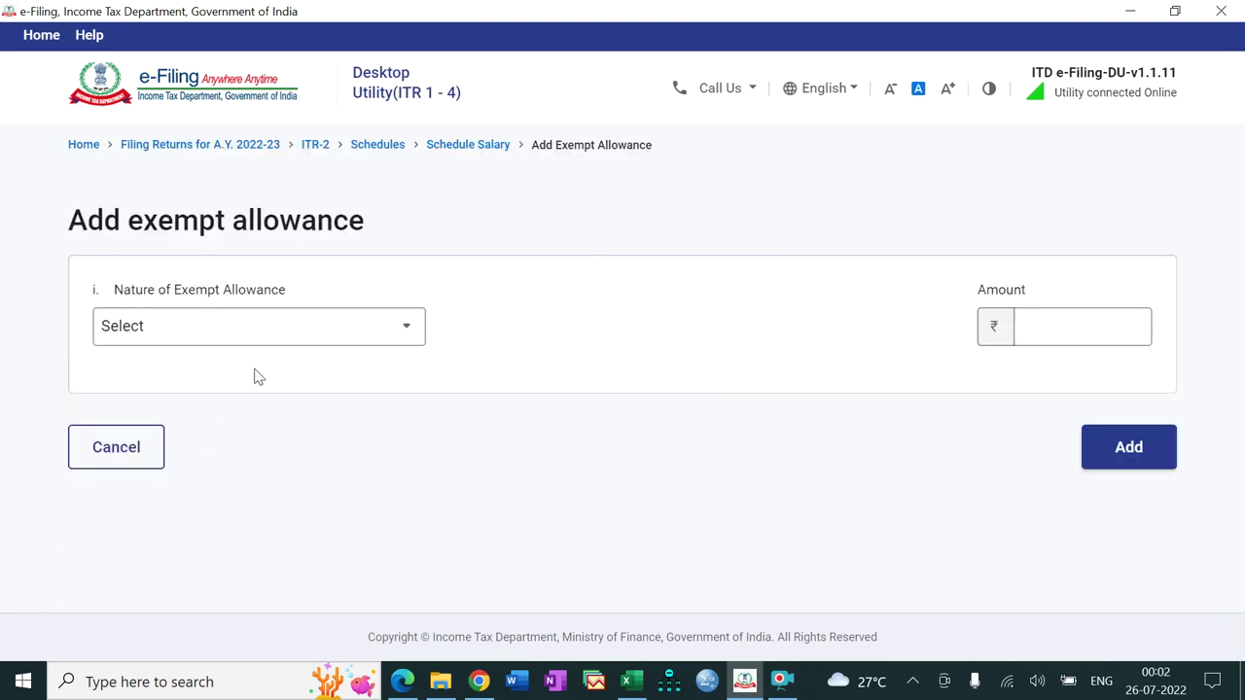
left_click(302, 337)
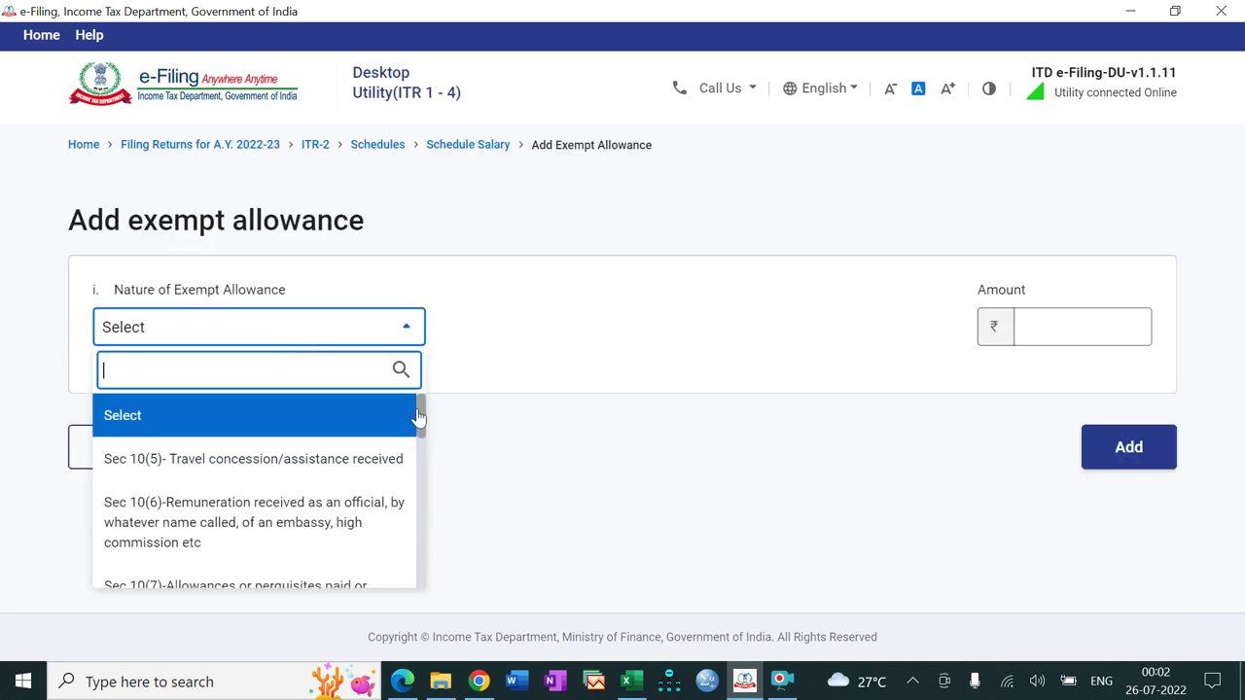
left_click_drag(419, 419, 420, 571)
left_click(321, 576)
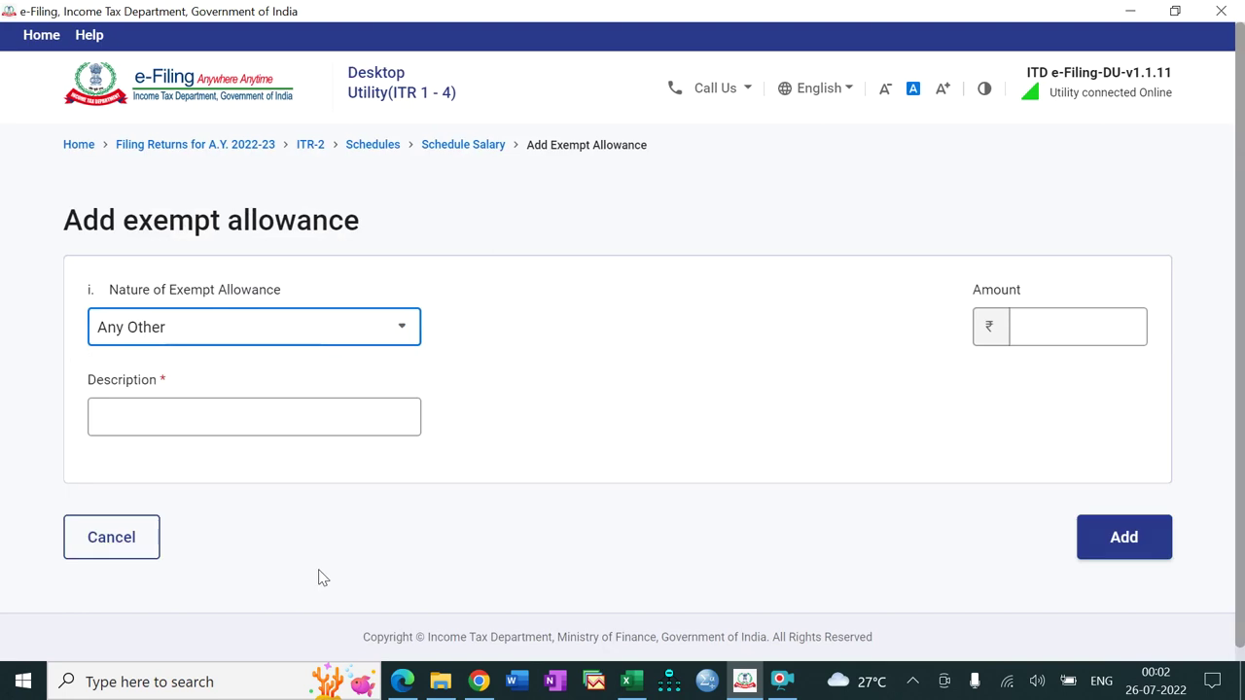
Step: Describe it as 'Car allowance' with an amount of ₹21,600 and save it
left_click(290, 415)
type("Ca")
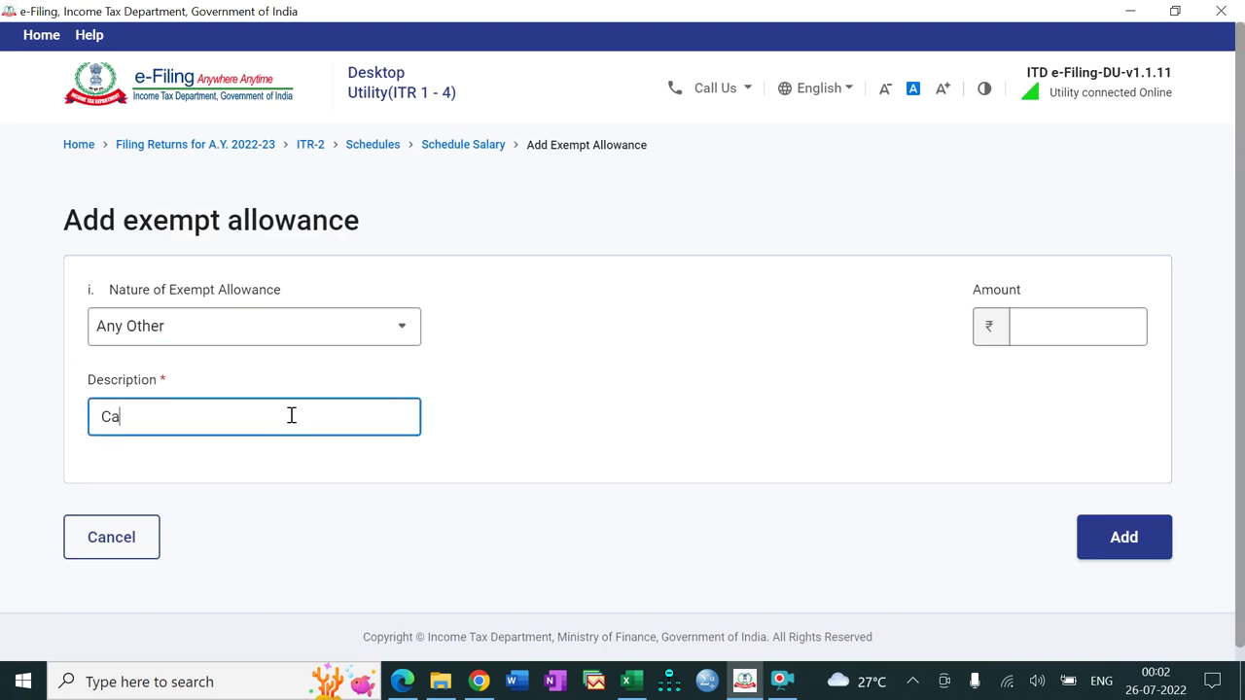
type("r allowance")
left_click(1021, 331)
key("ctrl+v")
key("BackSpace")
key("BackSpace")
key("BackSpace")
key("BackSpace")
key("BackSpace")
key("BackSpace")
type("21600")
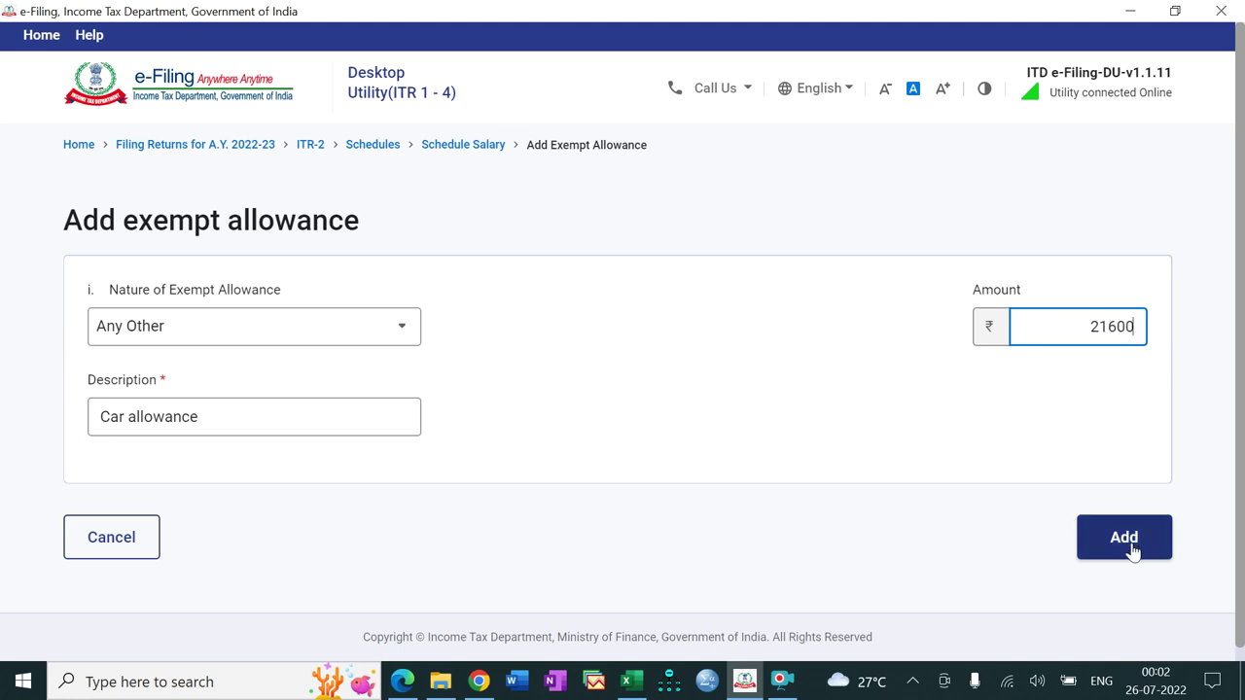
left_click(1130, 551)
left_click_drag(1242, 144, 1241, 595)
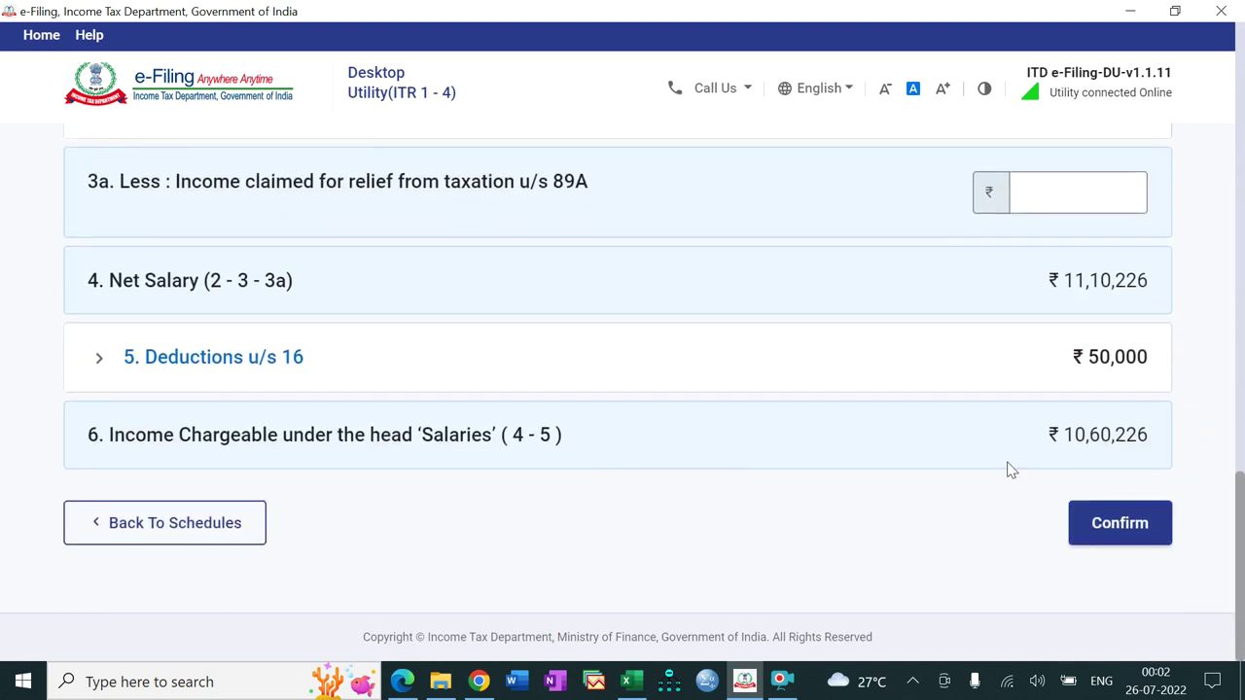
Step: Confirm Schedule Salary and open Schedule Capital Gains at the assets-sold selection page
left_click(1100, 522)
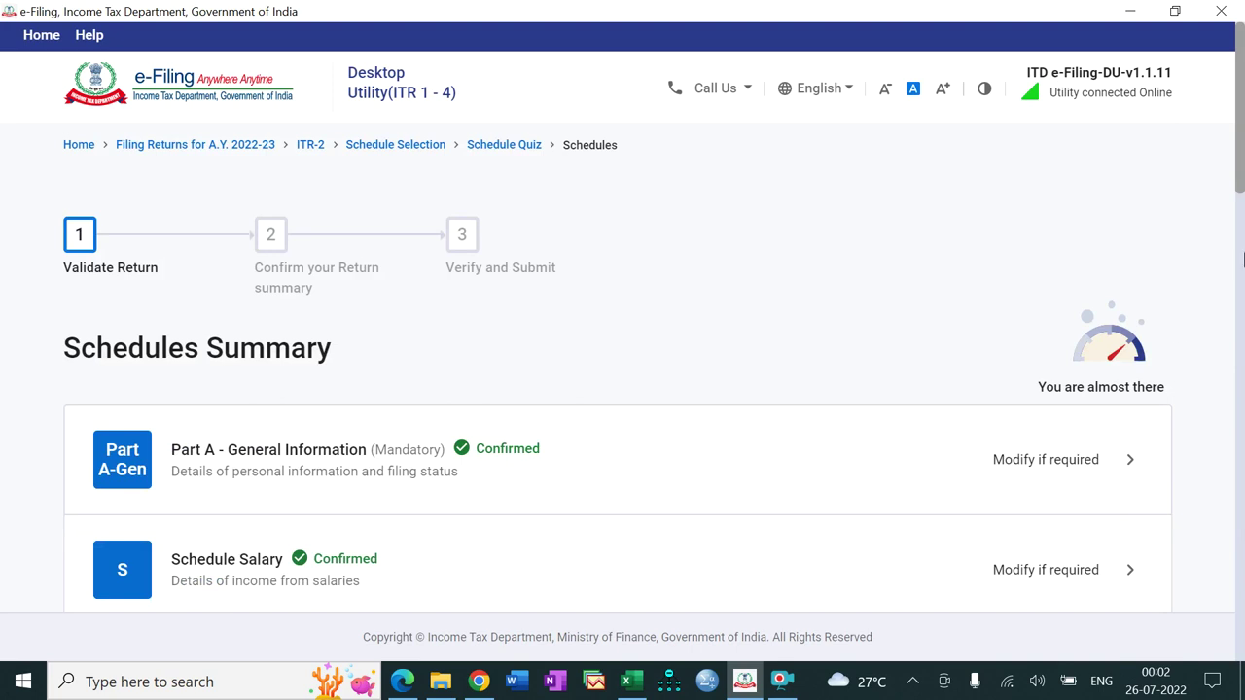
scroll(1081, 285, "down", 5)
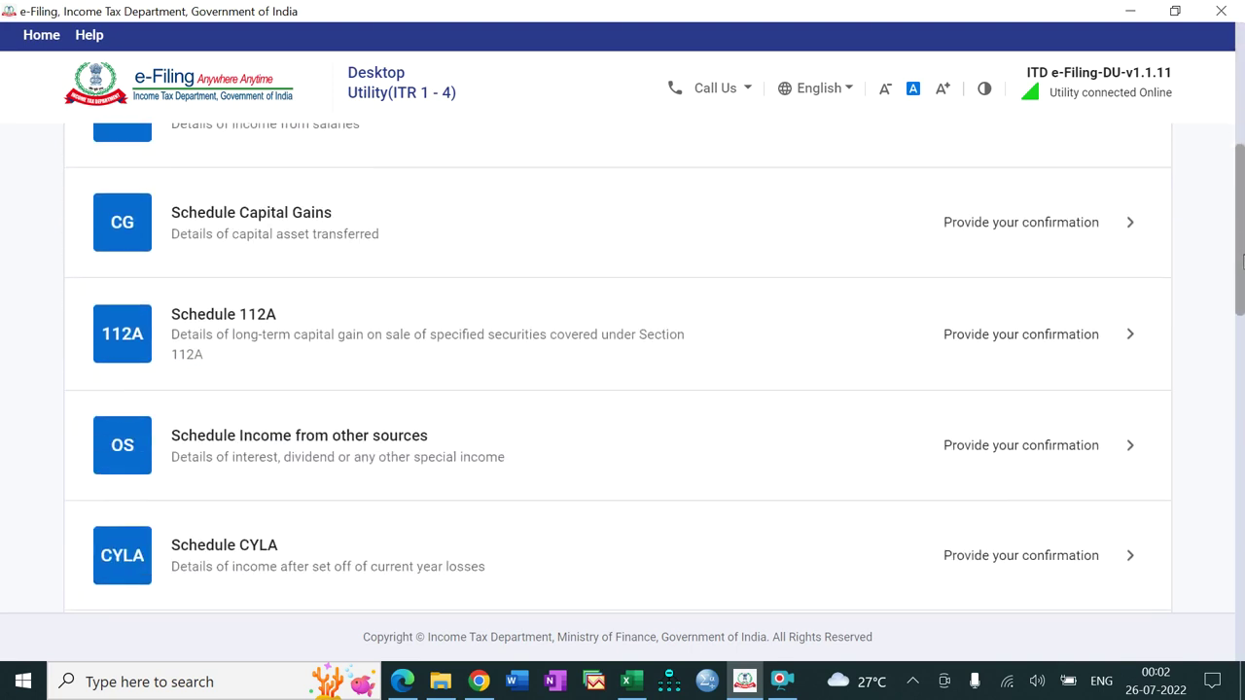
left_click(628, 251)
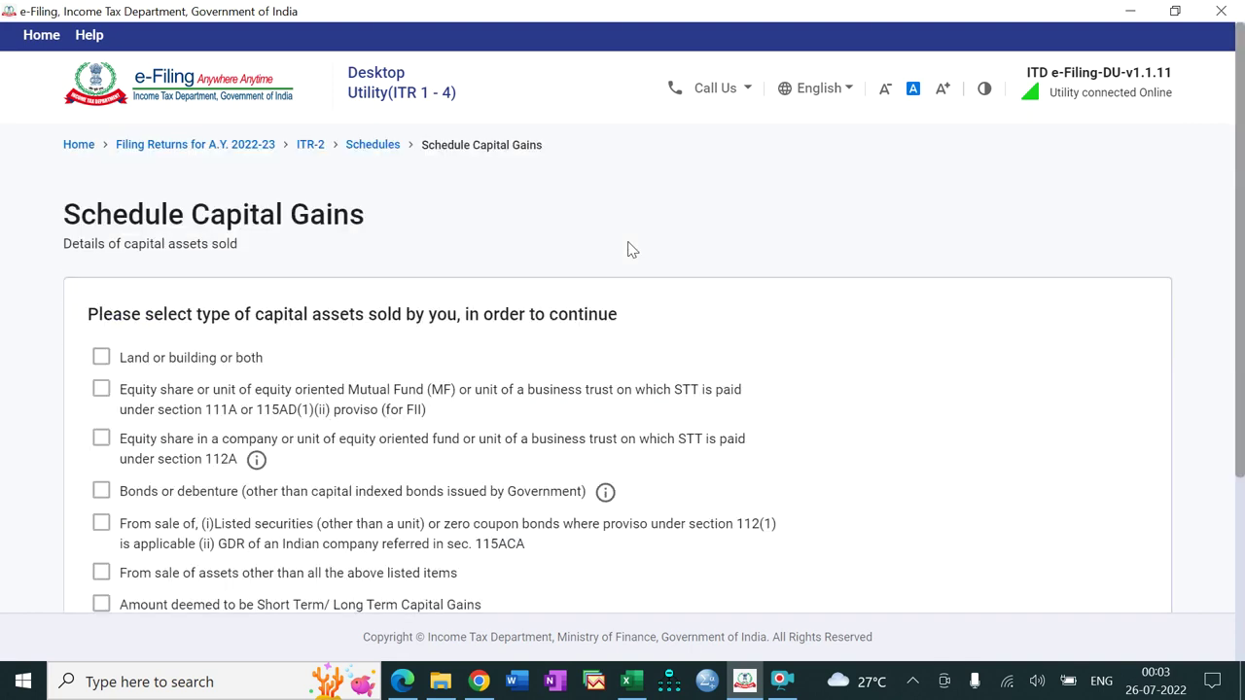
left_click_drag(1242, 281, 1243, 360)
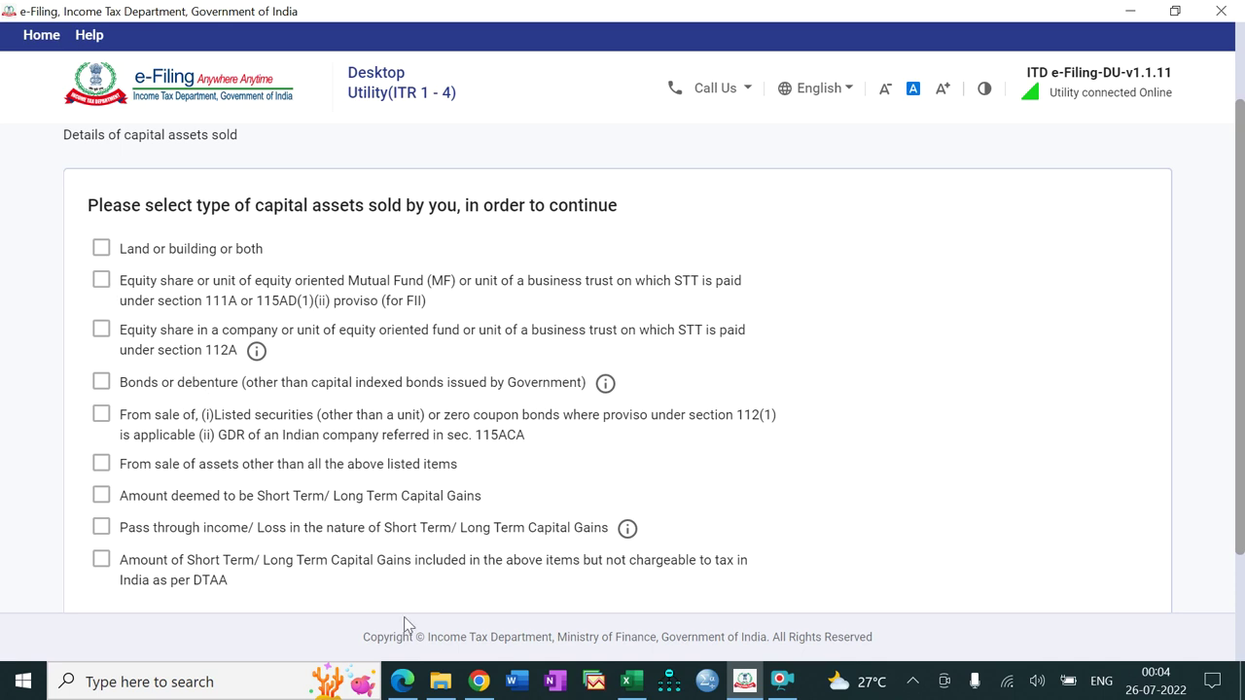
left_click(627, 680)
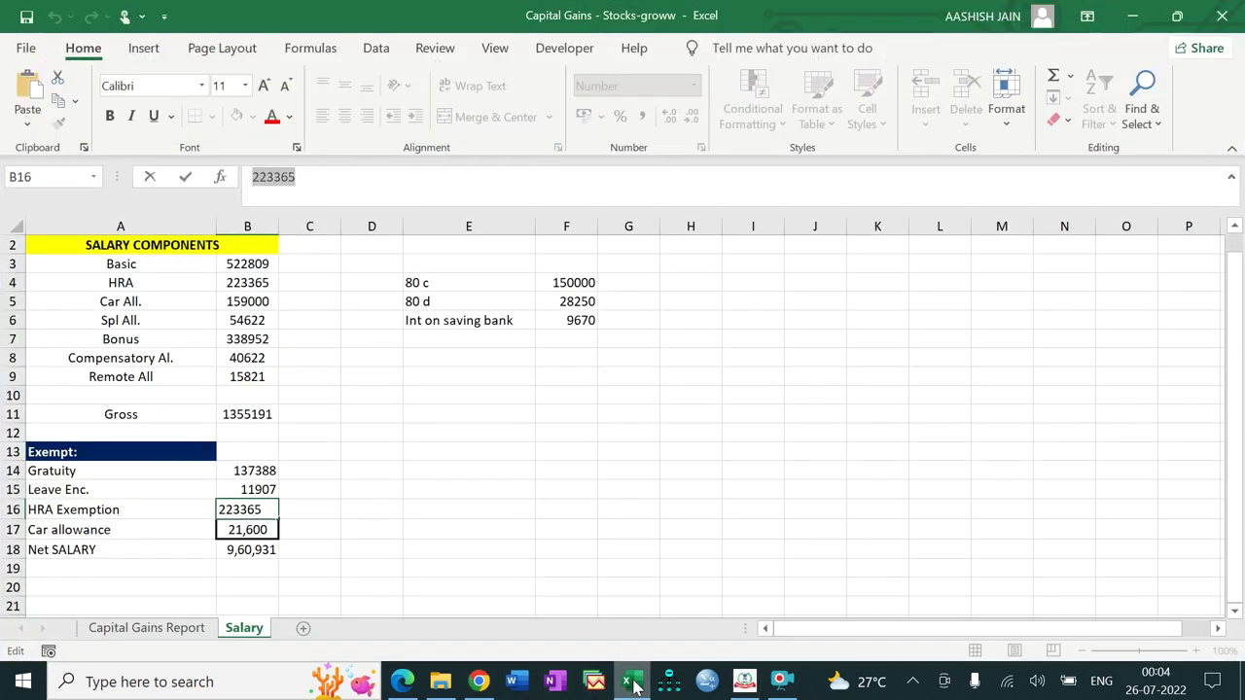
Step: Open the Capital Gains Report sheet and read the short-term sell 241838.21 and buy 229865.33 totals
left_click(145, 627)
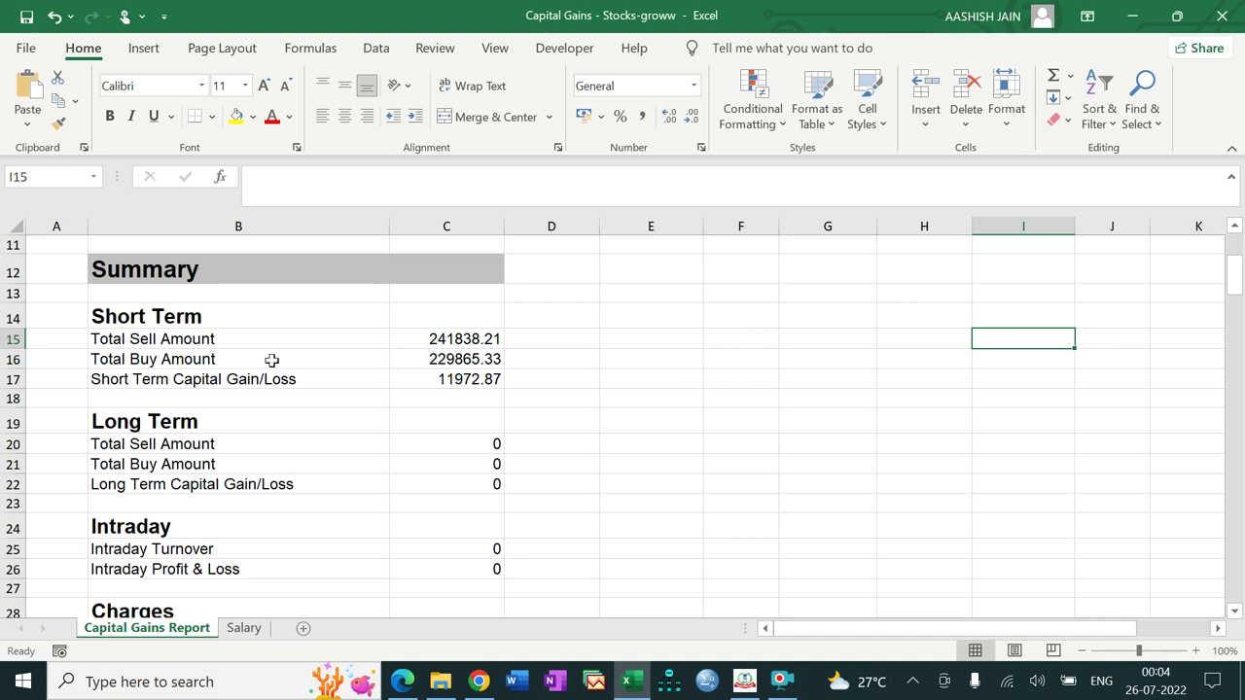
left_click(432, 361)
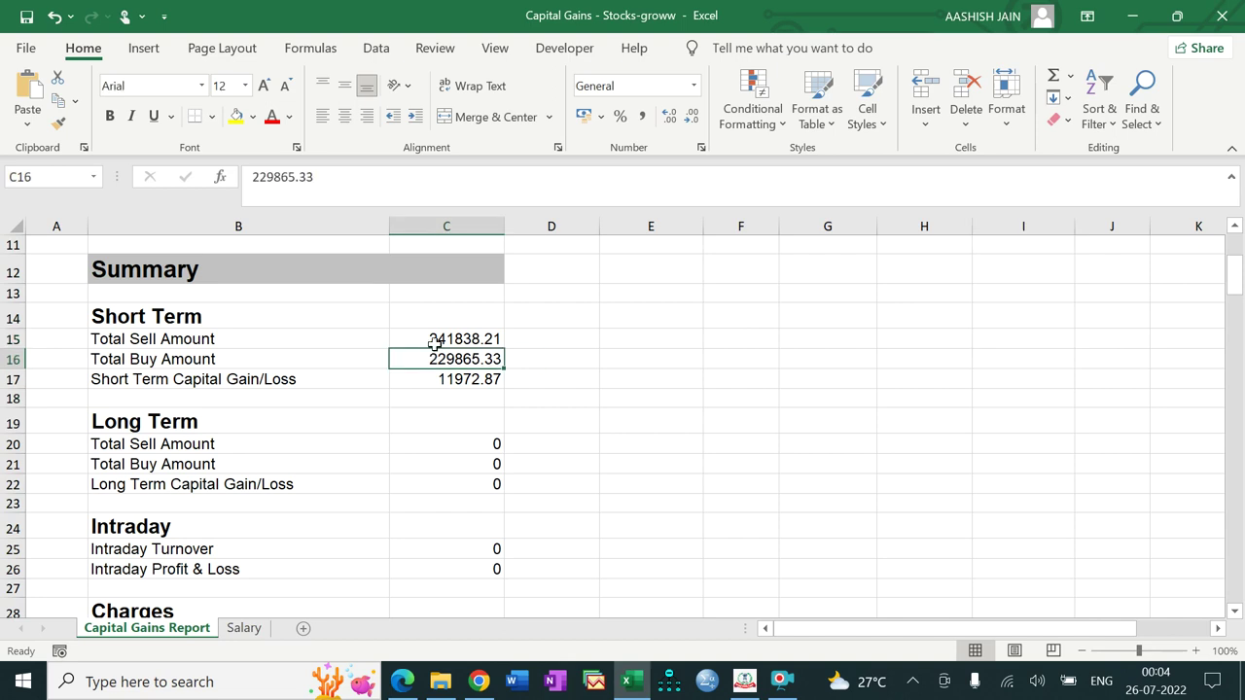
left_click(436, 337)
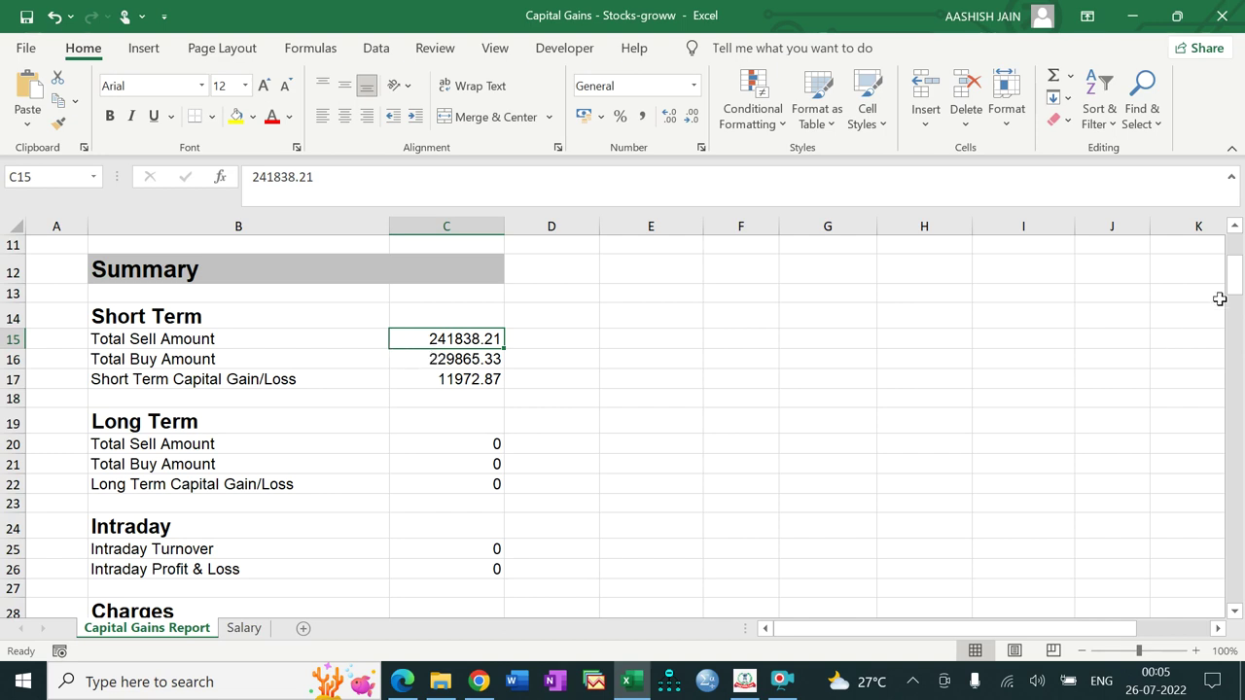
left_click_drag(1233, 290, 1232, 289)
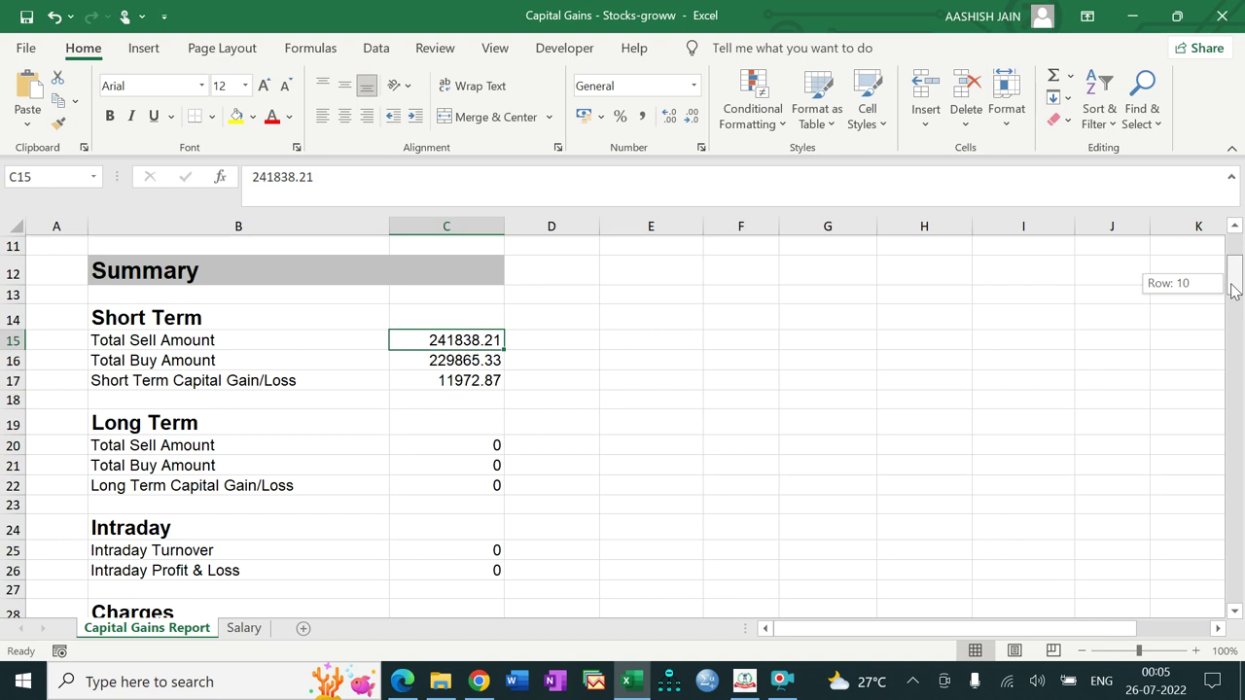
Step: Select the Buy Amount column from G43 down and check its sum equals 229865.33
left_click_drag(1232, 290, 1231, 351)
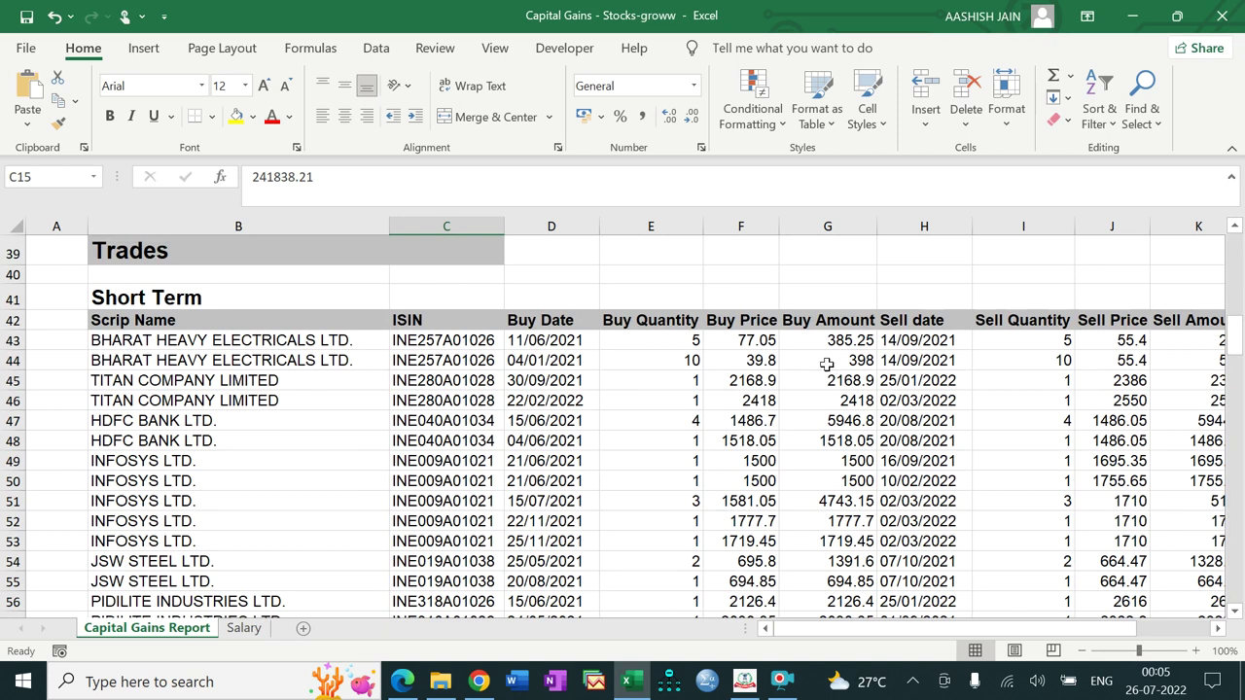
left_click_drag(825, 340, 825, 360)
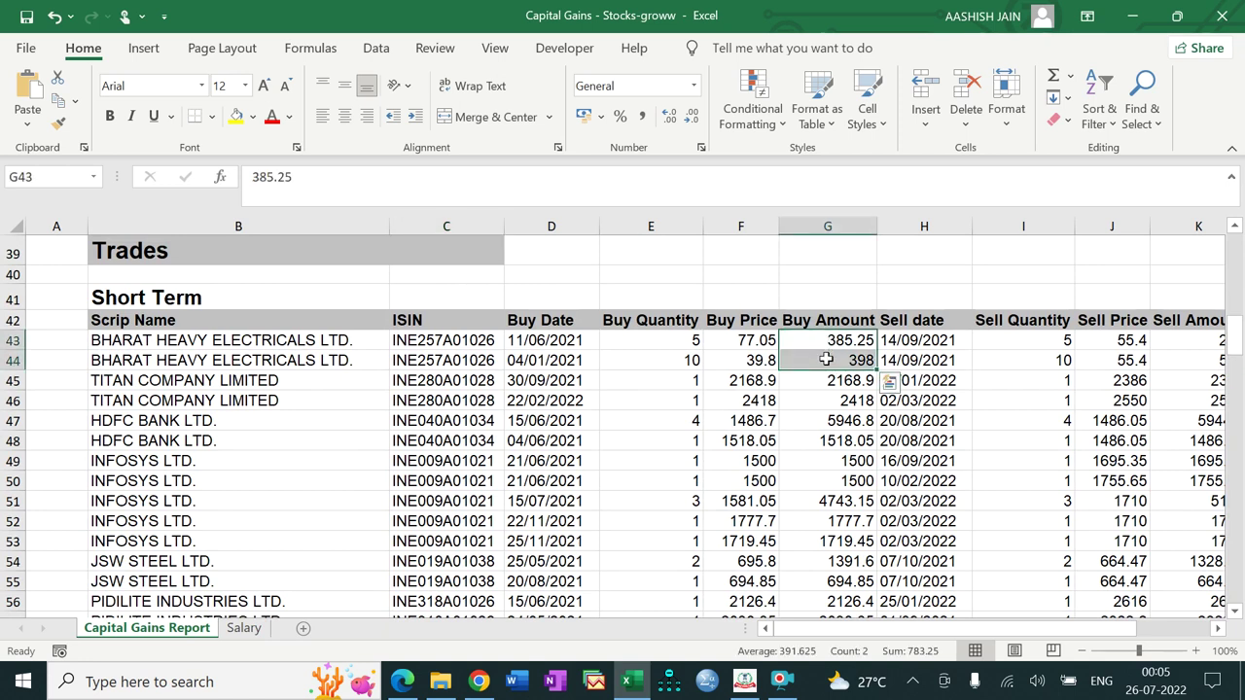
key("ctrl+shift+Down")
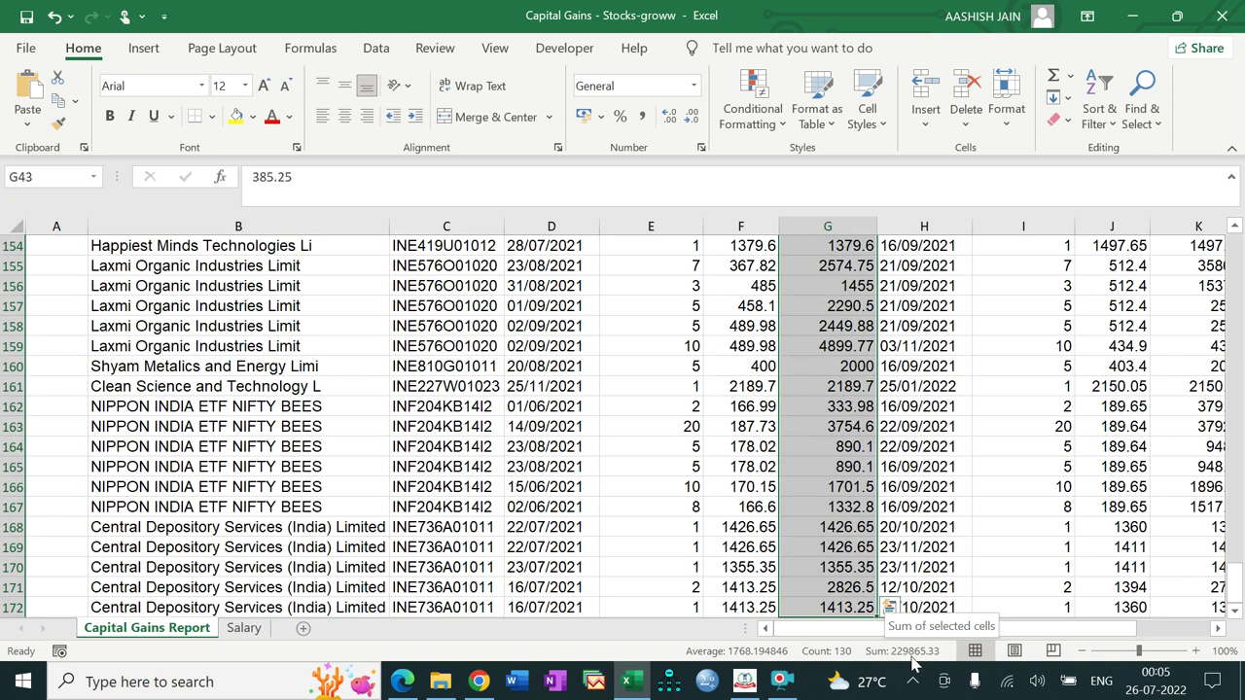
left_click_drag(1235, 581, 1240, 541)
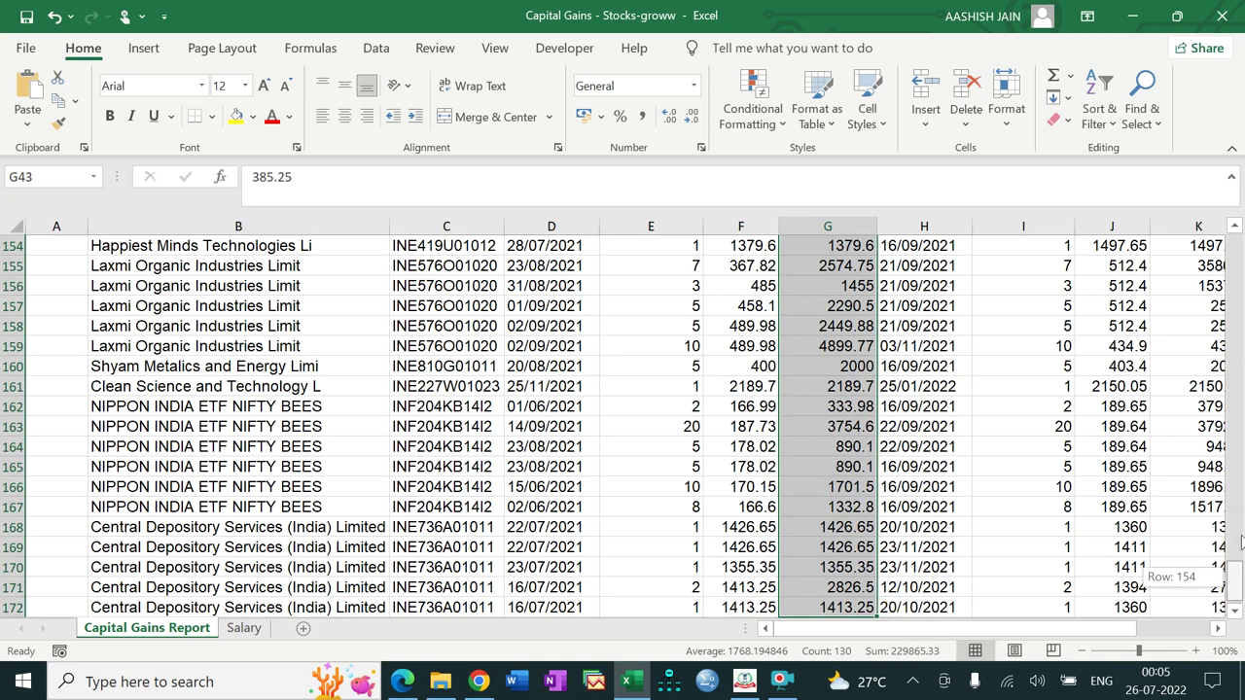
left_click_drag(1242, 365, 1237, 279)
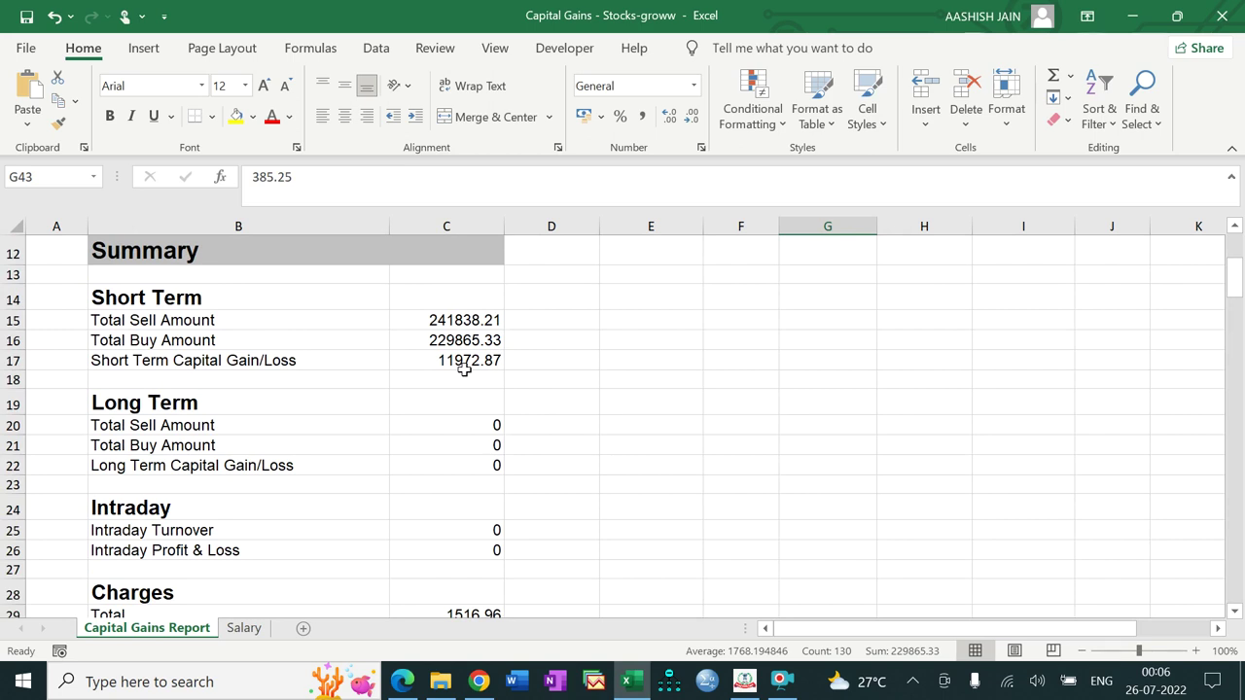
left_click(744, 681)
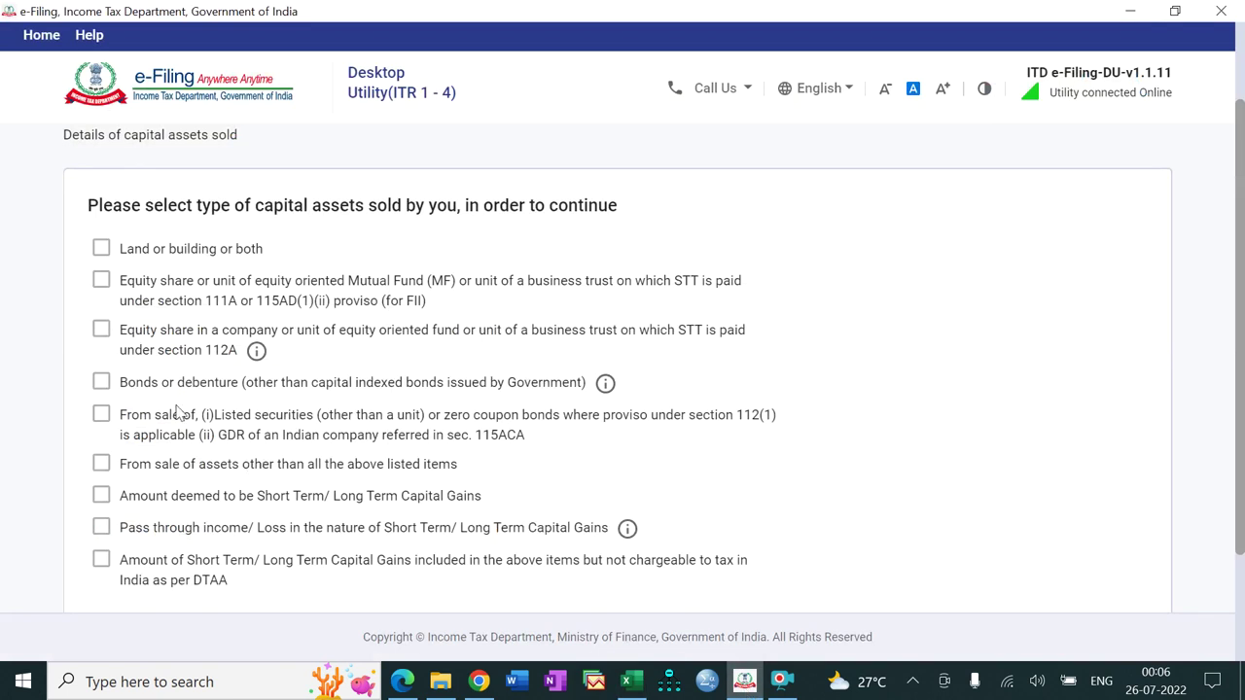
Step: Mark equity shares sold under sections 111A and 112A as the asset types and continue
left_click(98, 282)
left_click(98, 336)
scroll(1241, 309, "down", 2)
left_click(1094, 526)
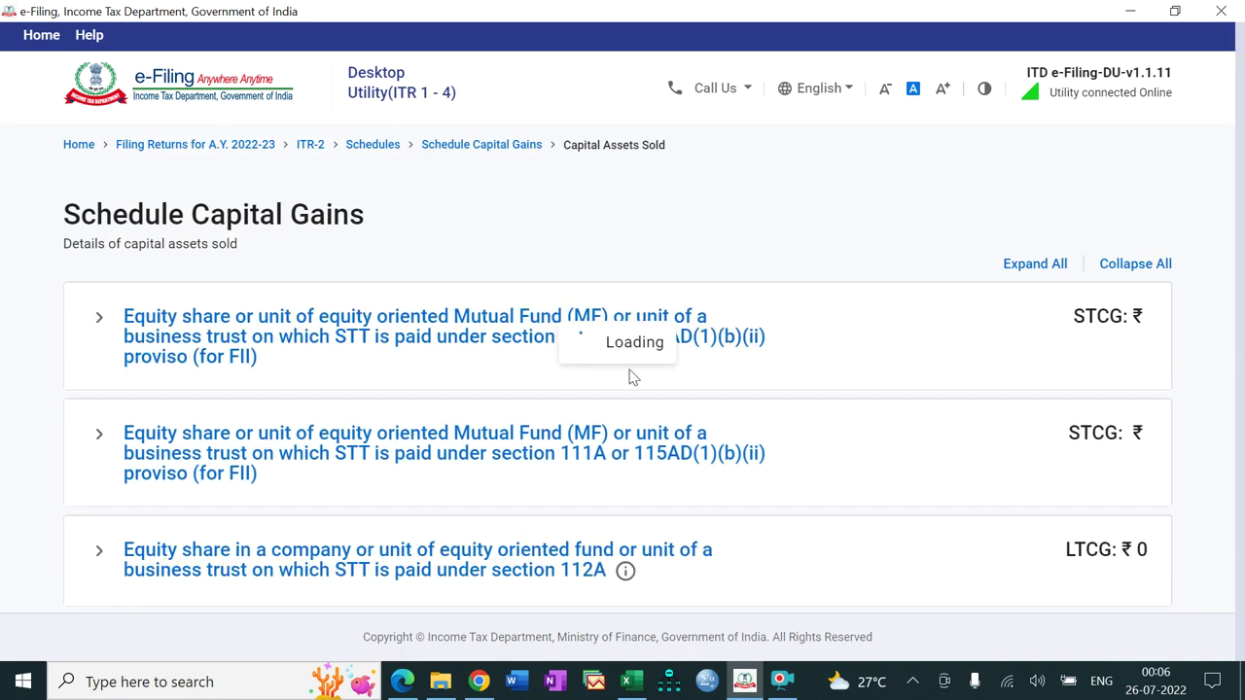
Step: Expand the section 111A equity entry and start adding its details
left_click(713, 347)
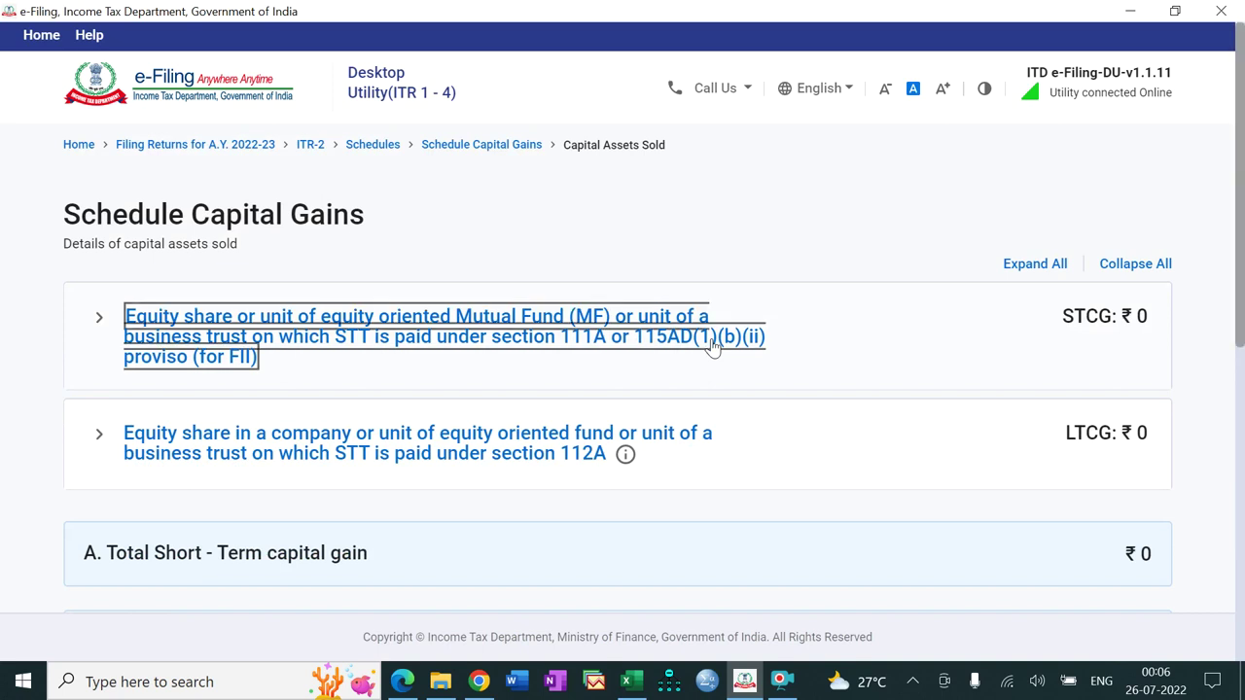
left_click(713, 347)
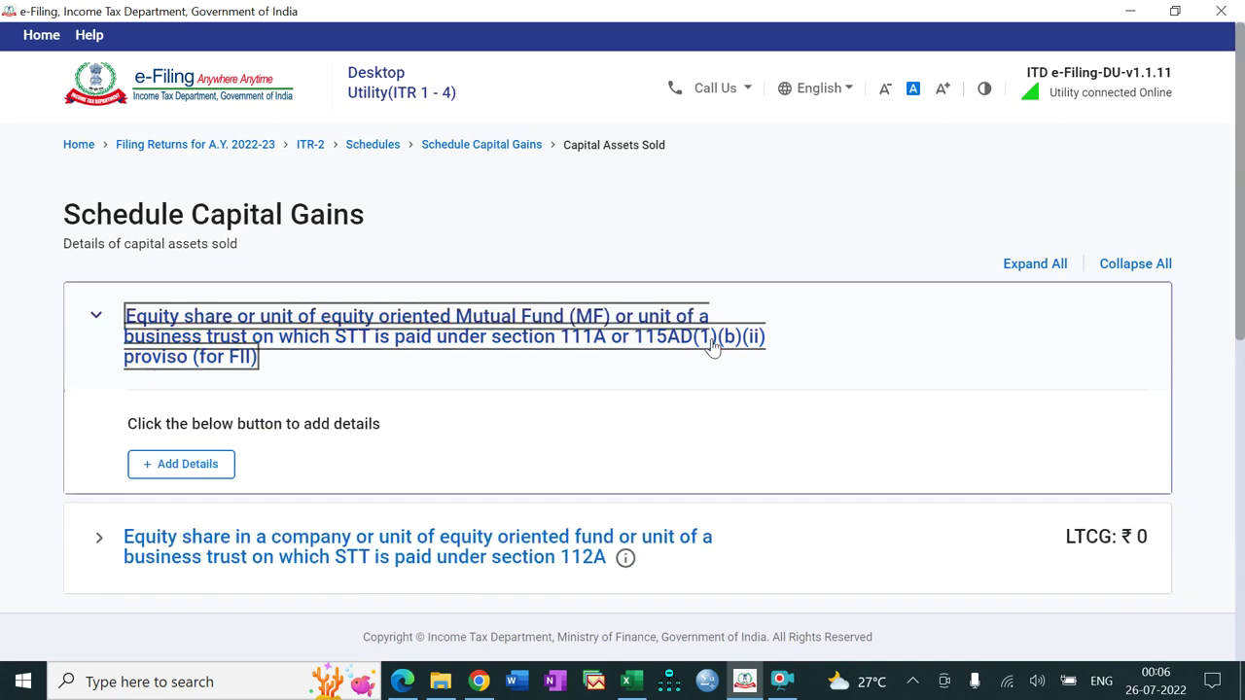
left_click(203, 473)
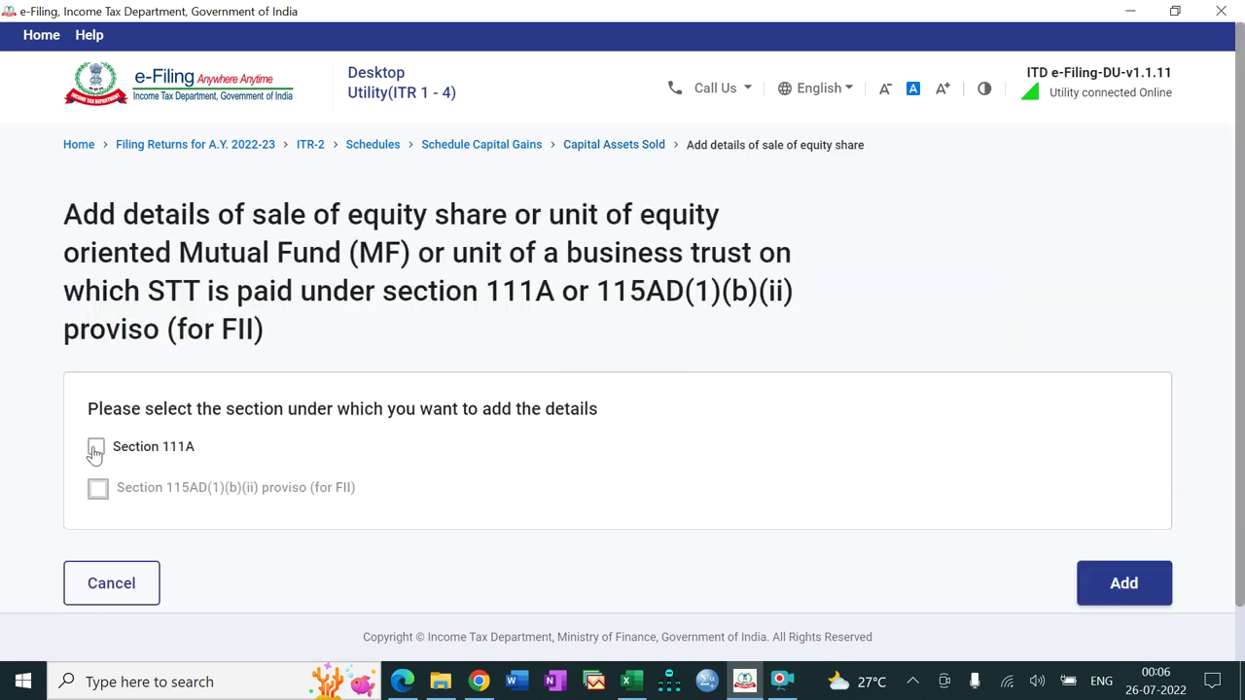
Step: Choose Section 111A and enter the Excel sell total 2,41,838 as Full Value of consideration
left_click(95, 449)
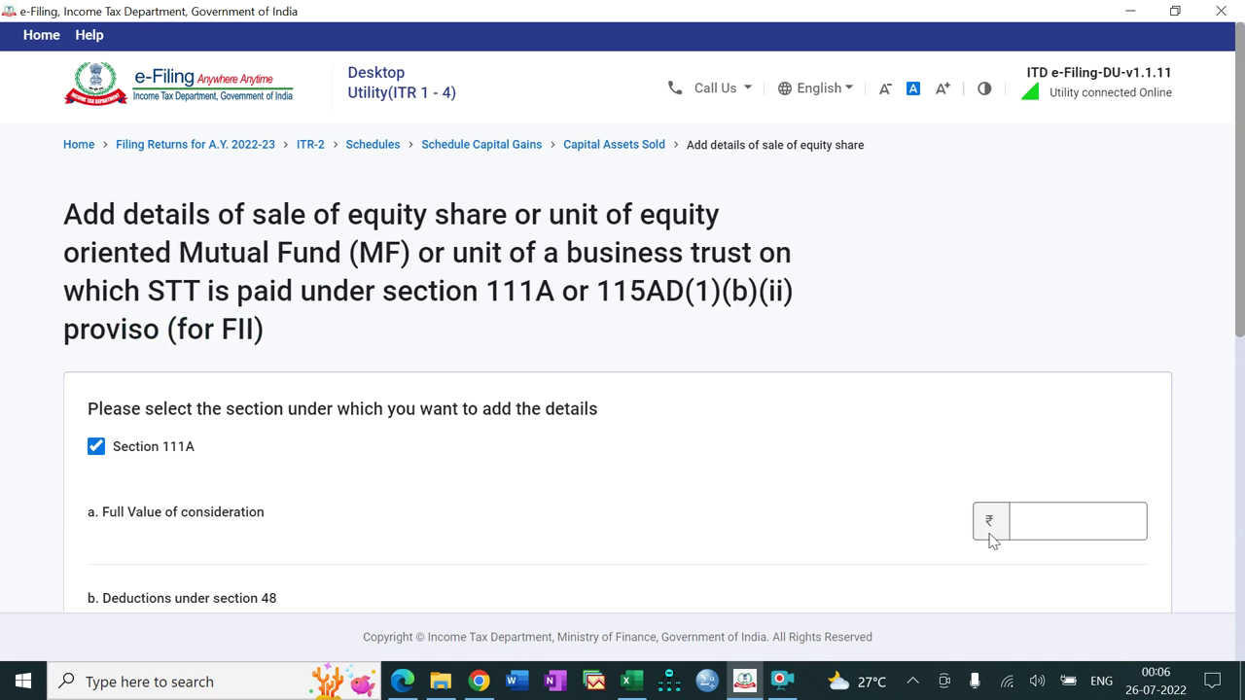
scroll(1242, 273, "down", 3)
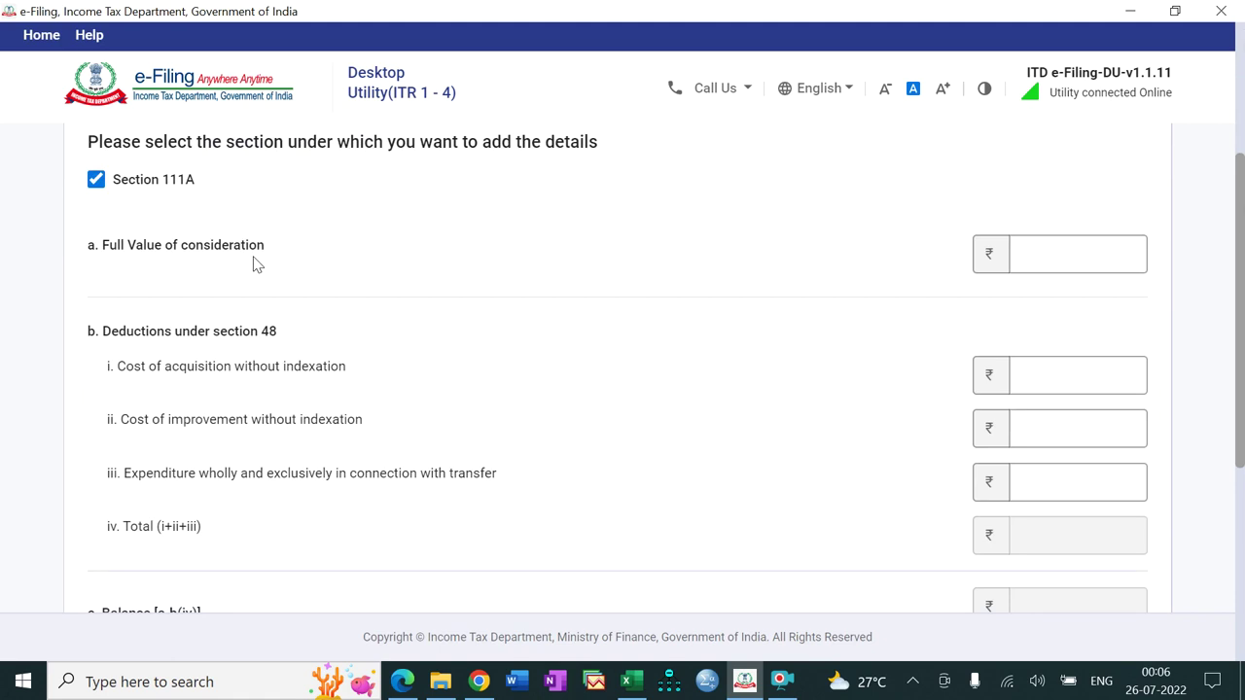
left_click(628, 680)
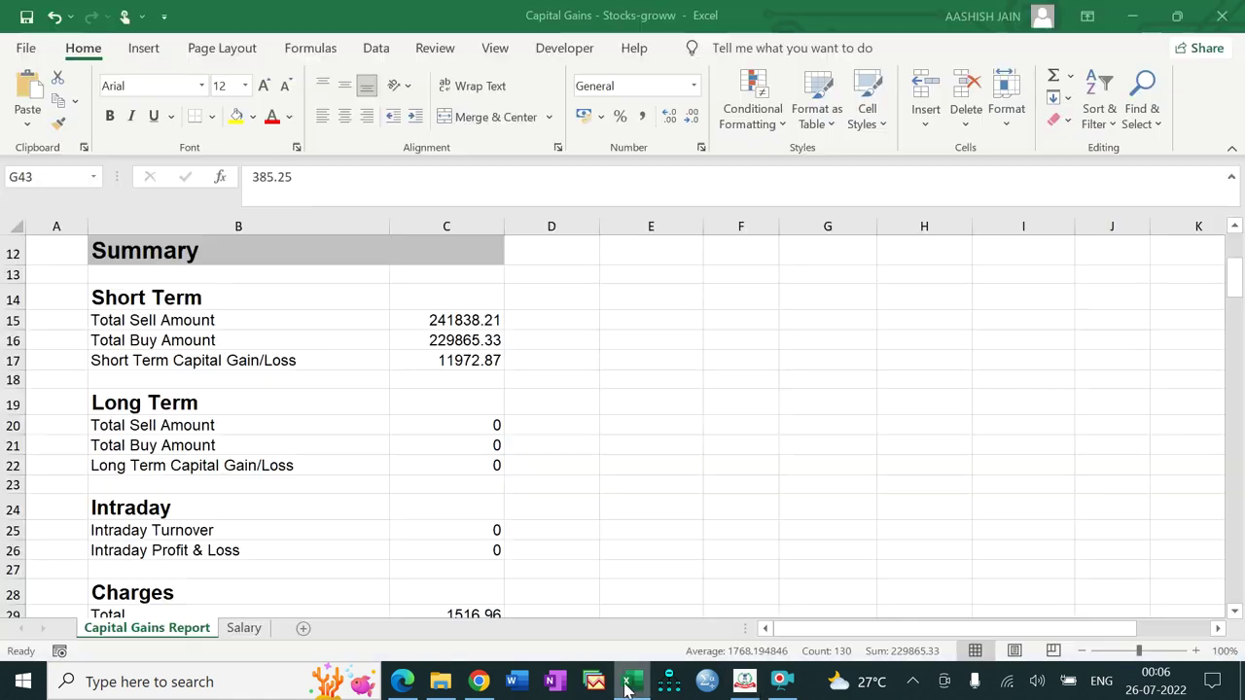
left_click(448, 325)
key("ctrl+c")
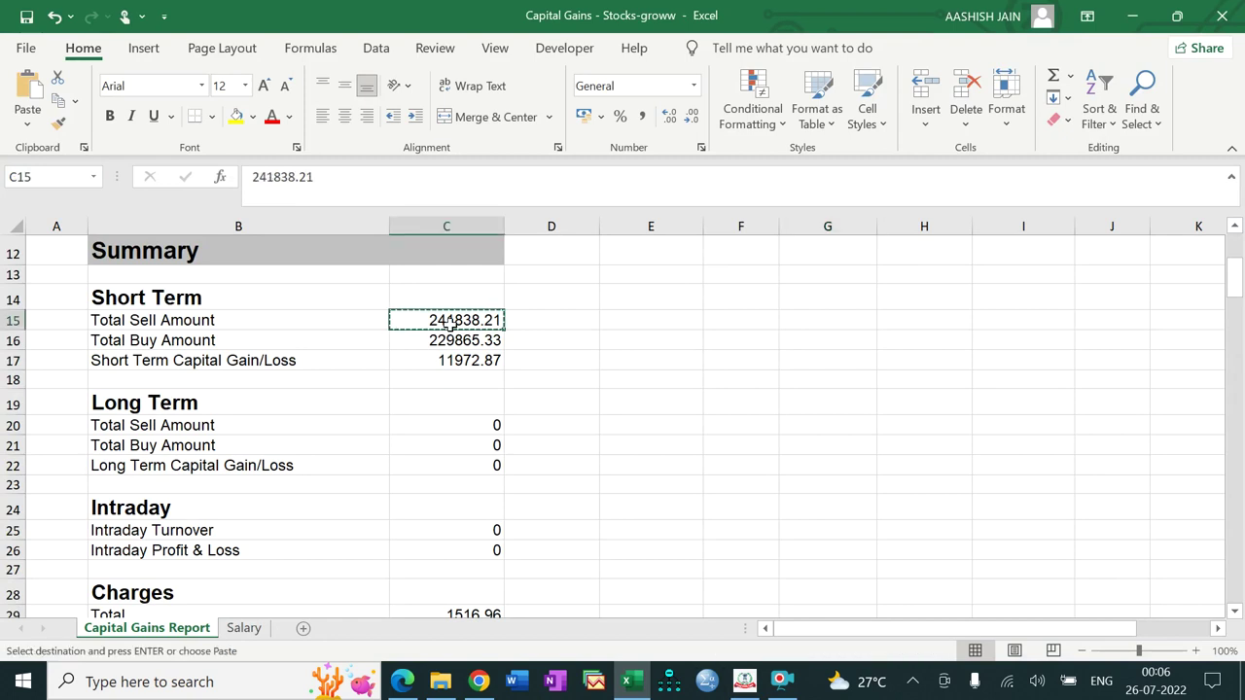
left_click(745, 681)
left_click(1018, 250)
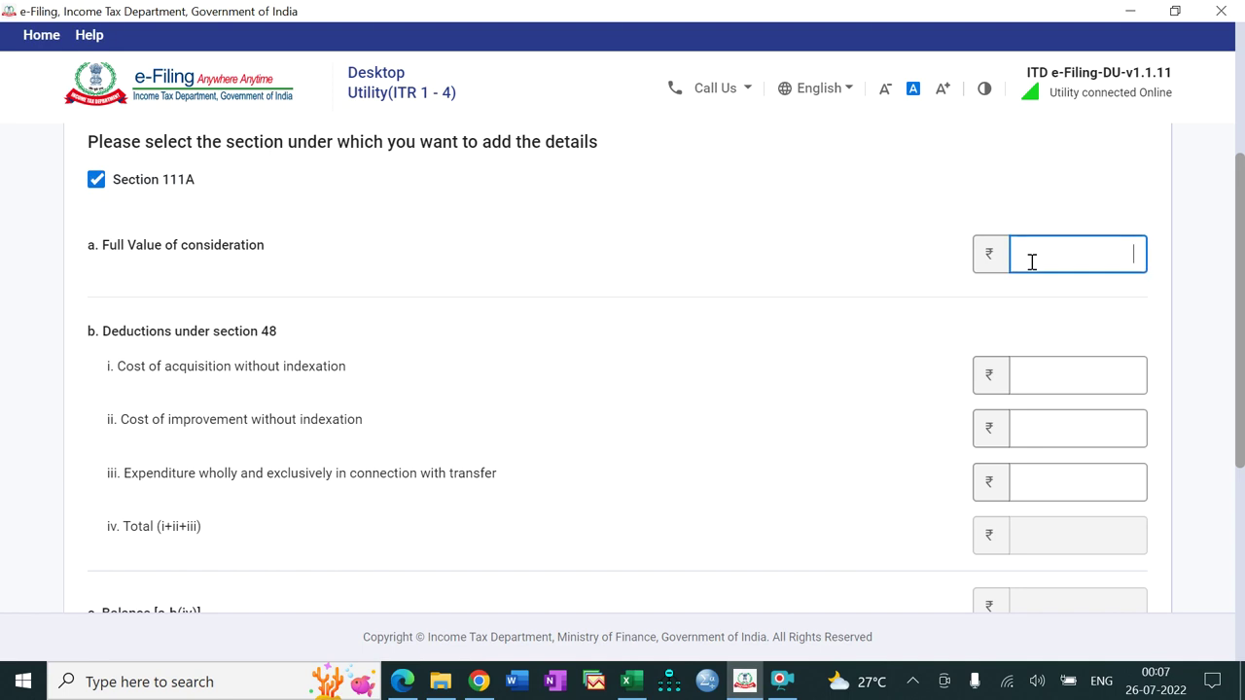
key("ctrl+v")
Step: Enter the Excel buy total 2,29,865 as Cost of acquisition and compare the ₹11,973 gain with Excel
left_click(1031, 379)
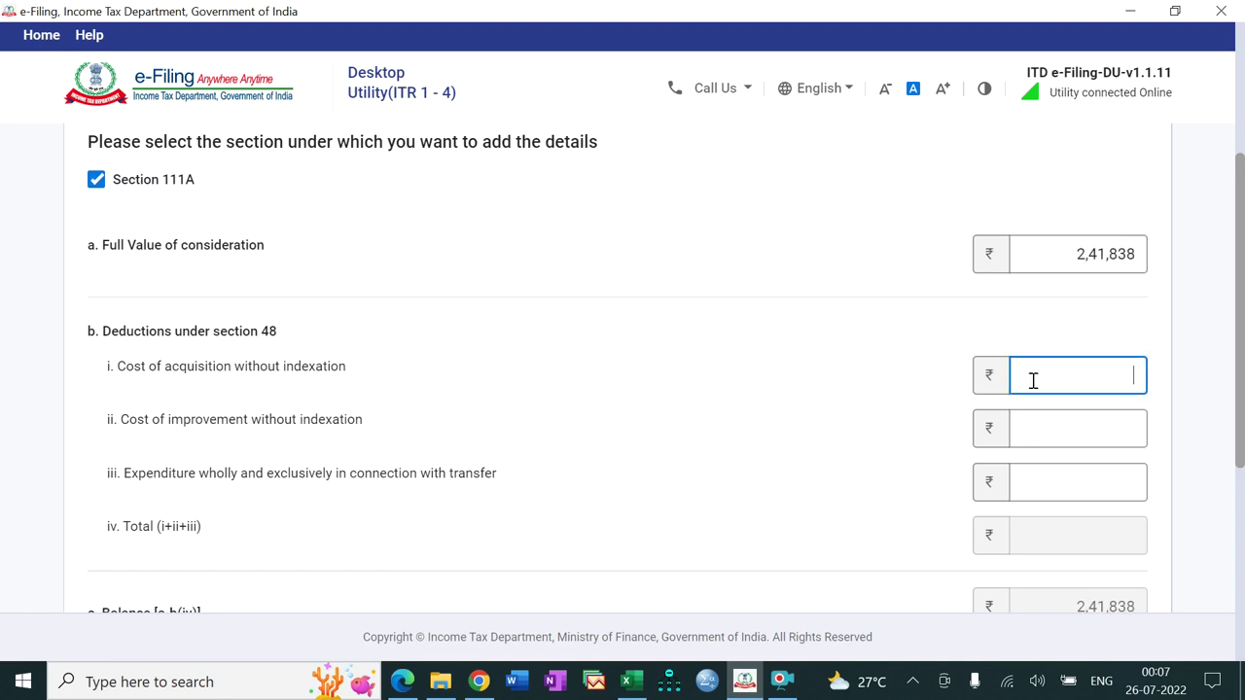
left_click(630, 684)
left_click(442, 340)
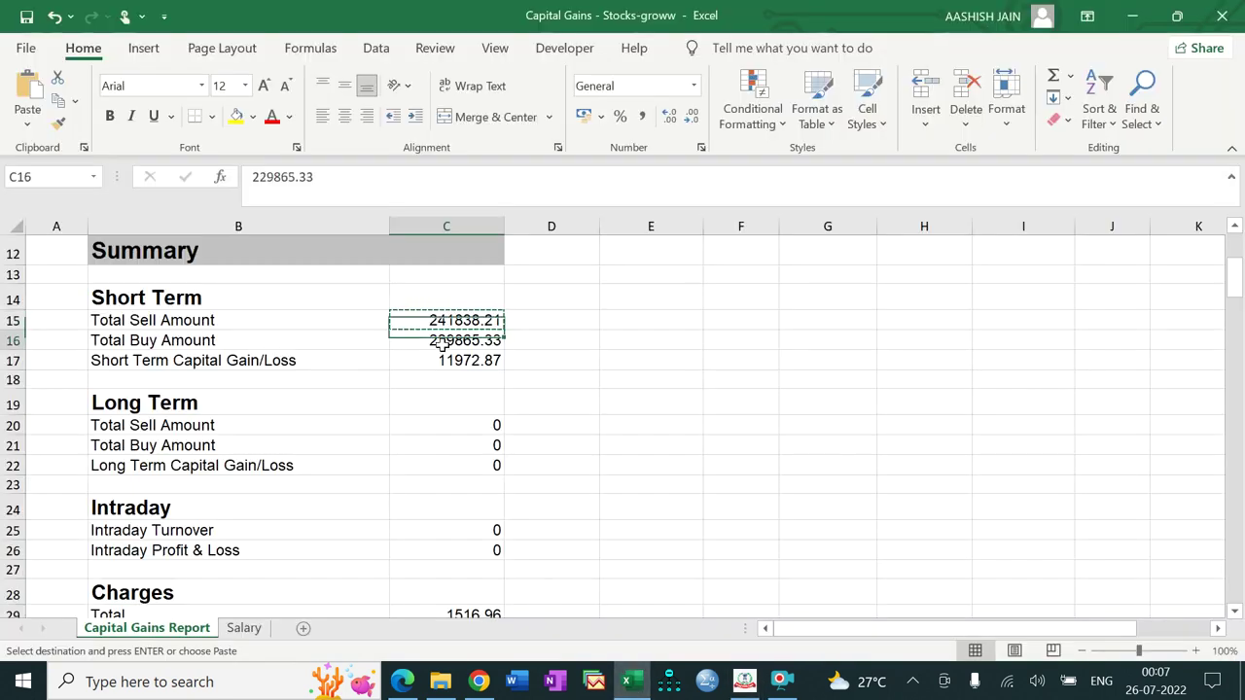
key("ctrl+c")
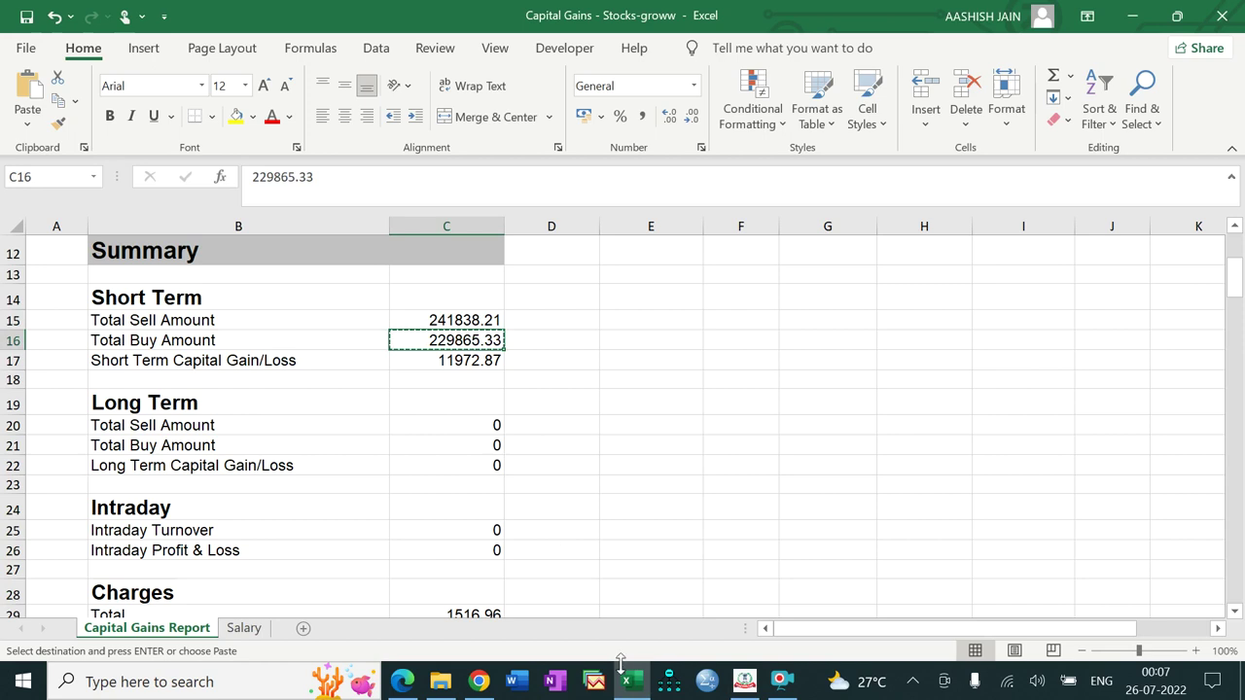
left_click(627, 680)
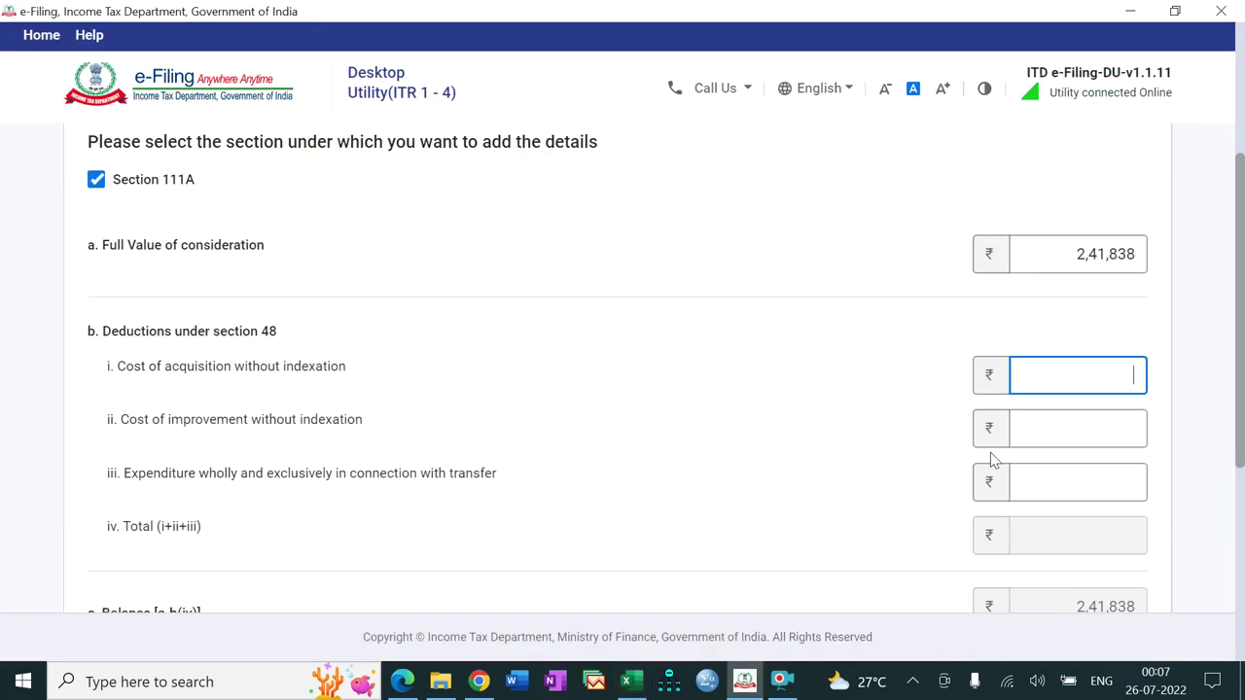
key("ctrl+v")
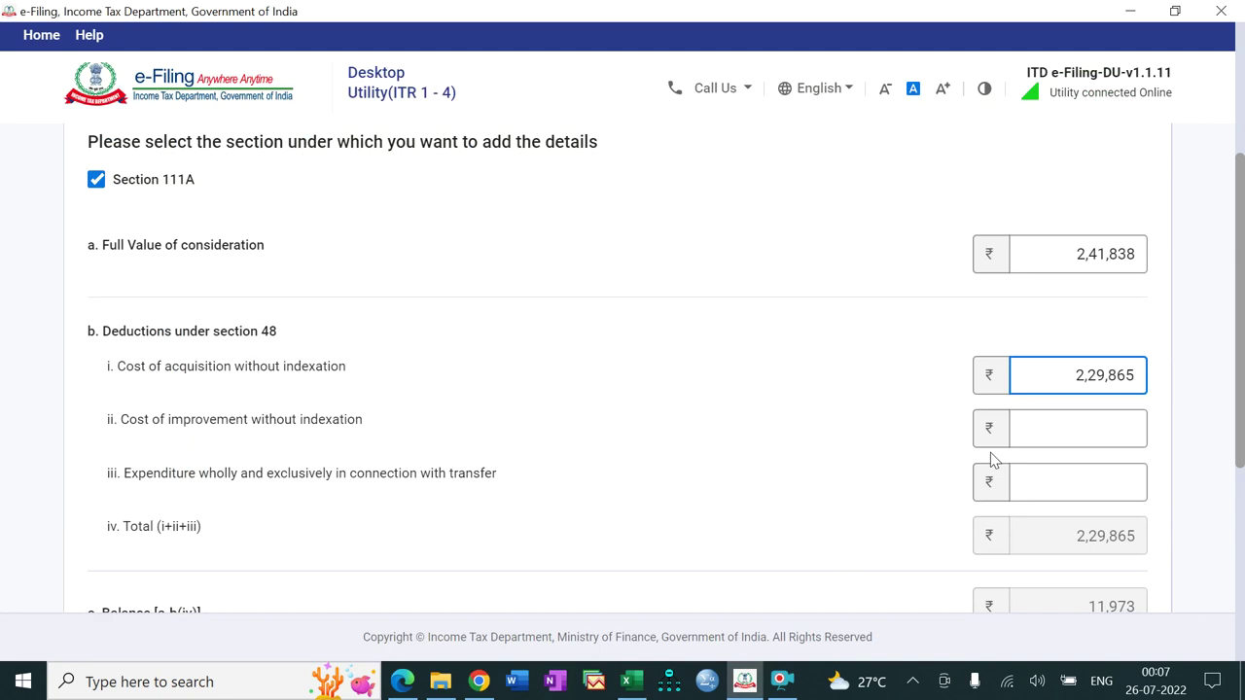
left_click_drag(1243, 280, 1242, 424)
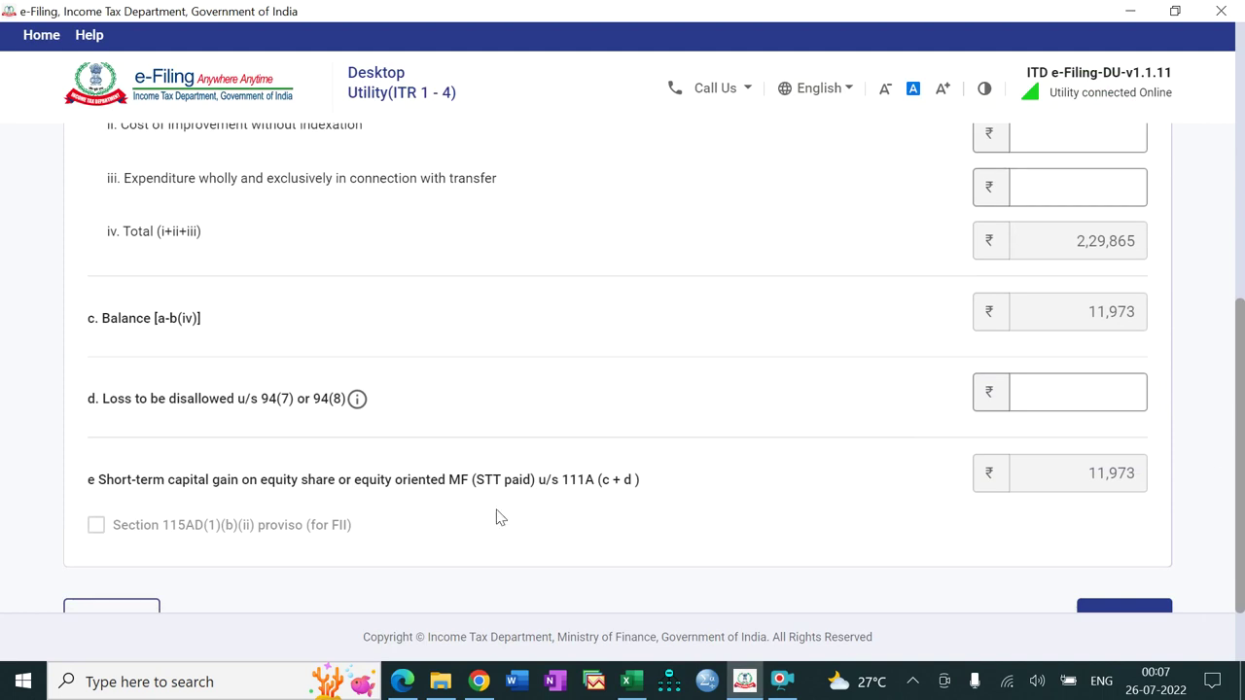
left_click(631, 682)
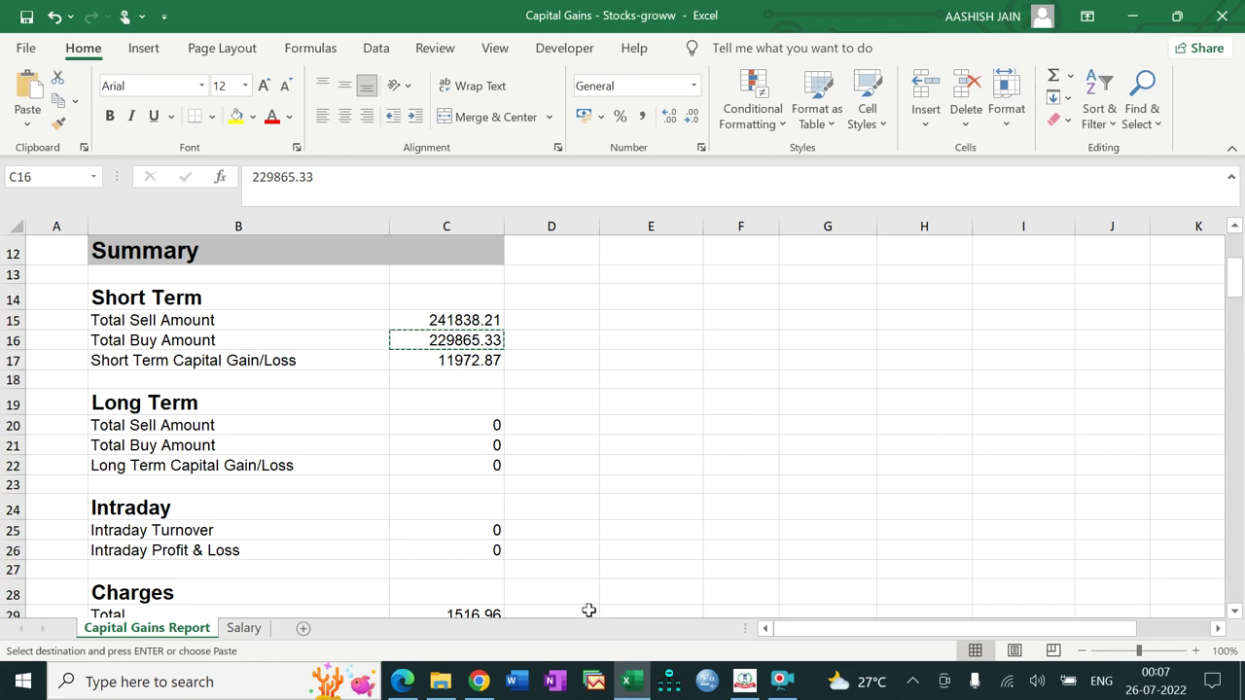
left_click(744, 681)
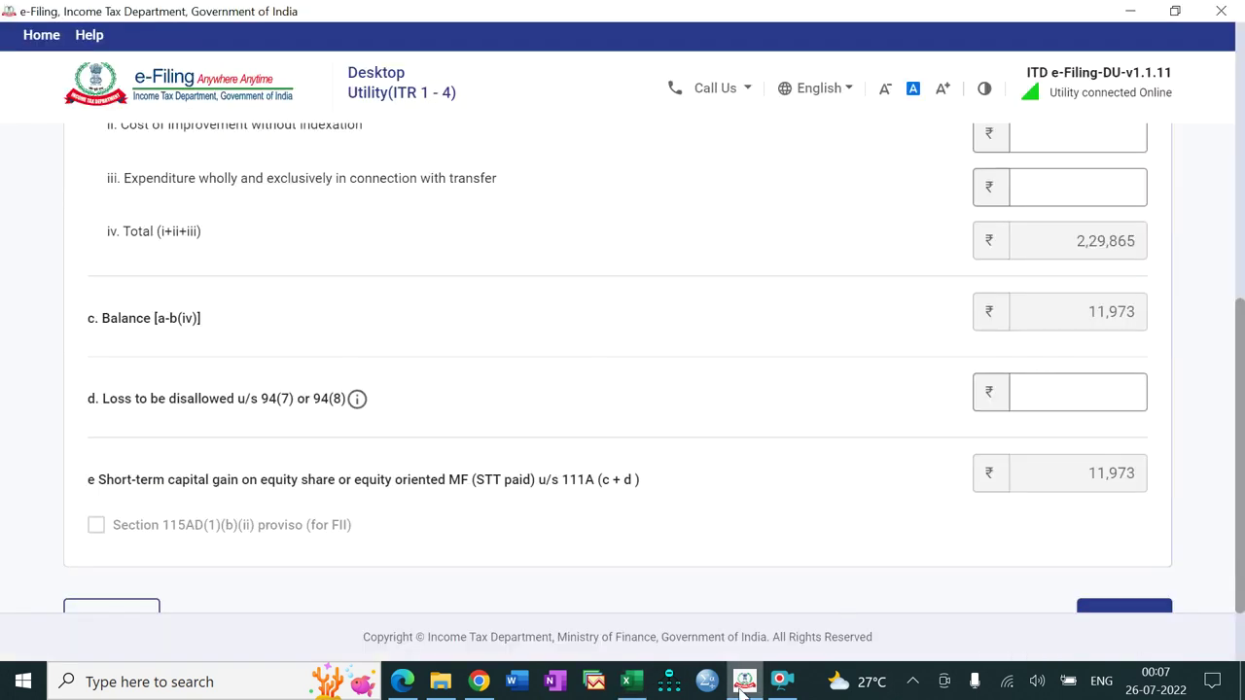